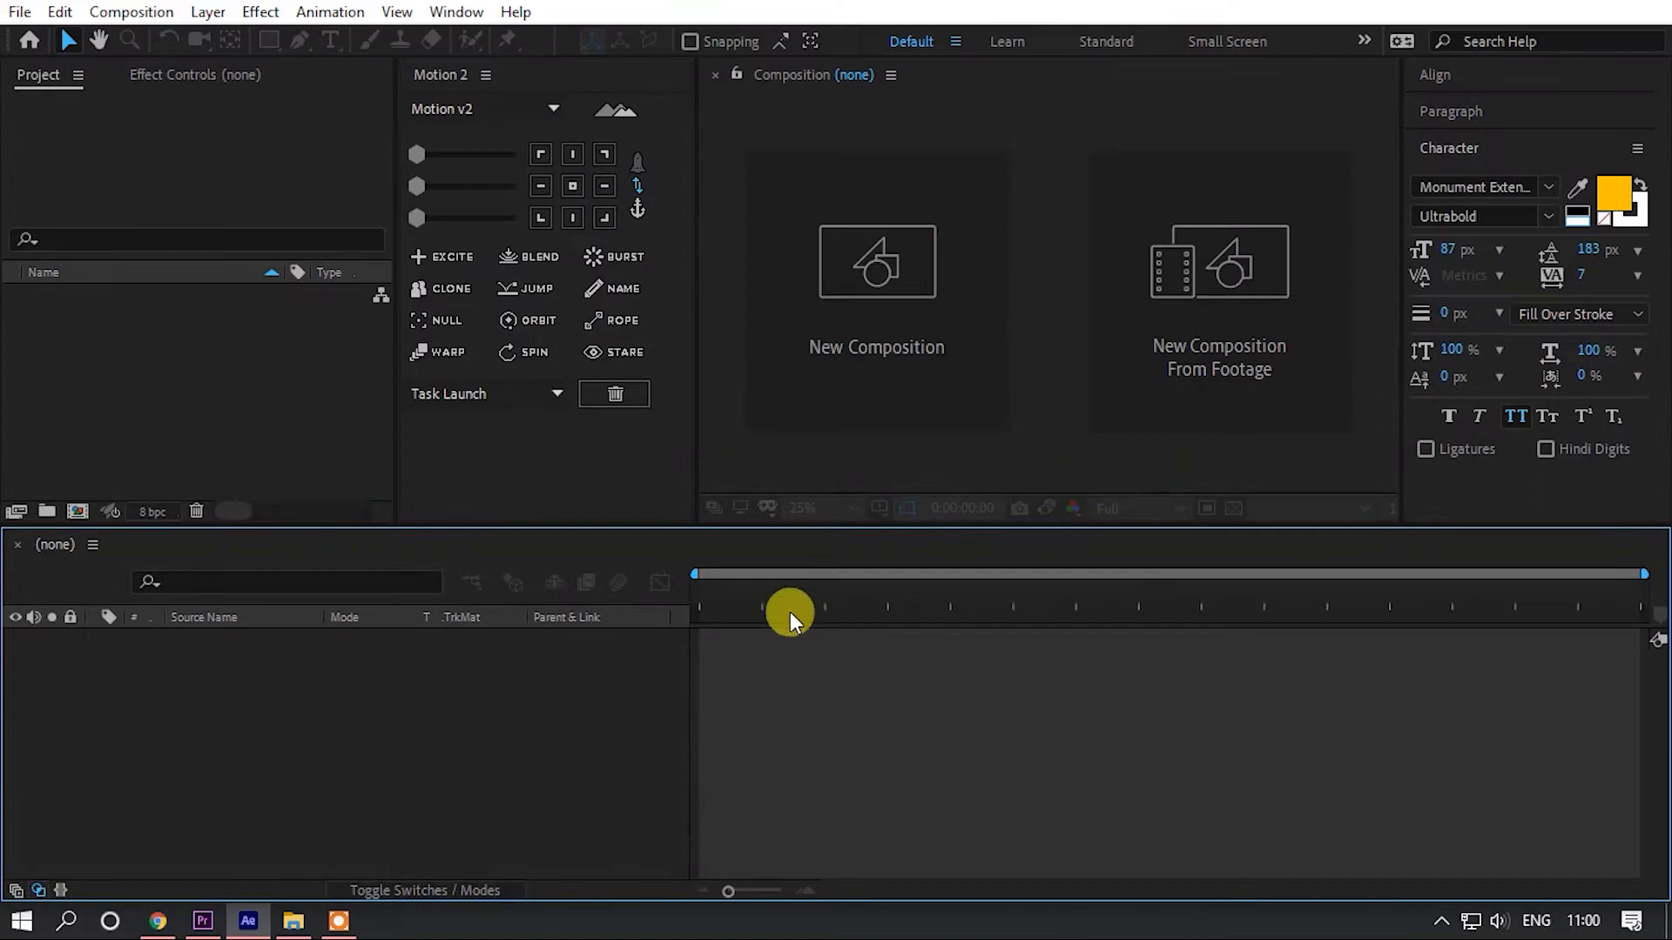
# - Create a new 1920 x 1080 composition named "Render"
pyautogui.click(855, 291)
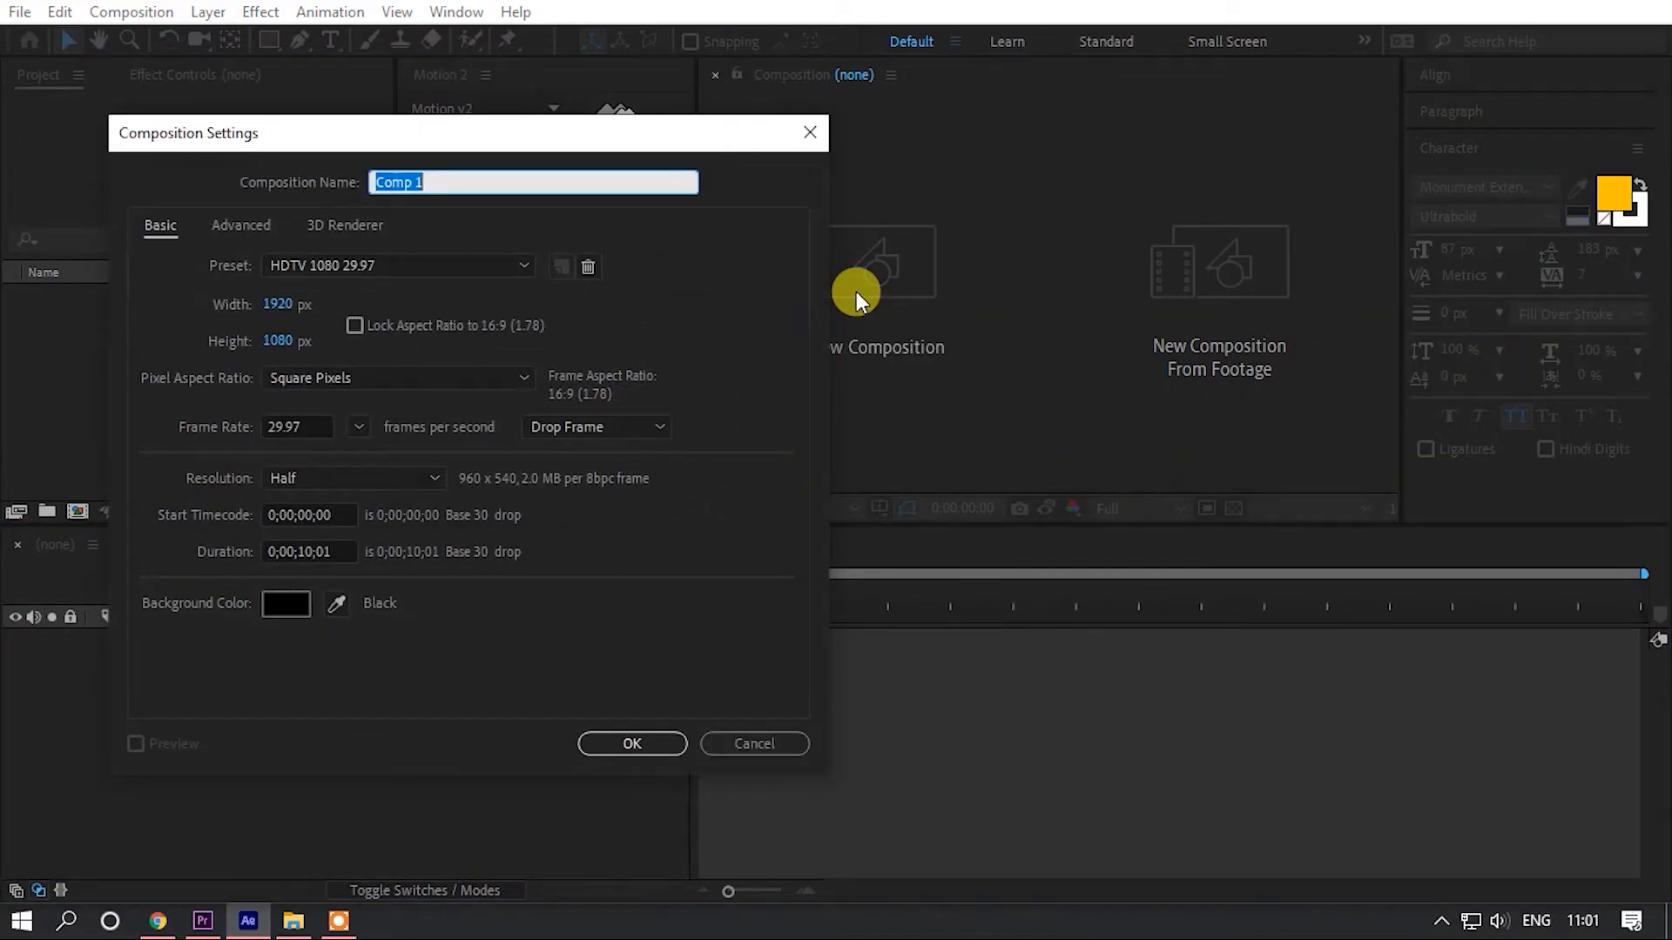
pyautogui.press('BackSpace')
pyautogui.write('Render')
pyautogui.press('Return')
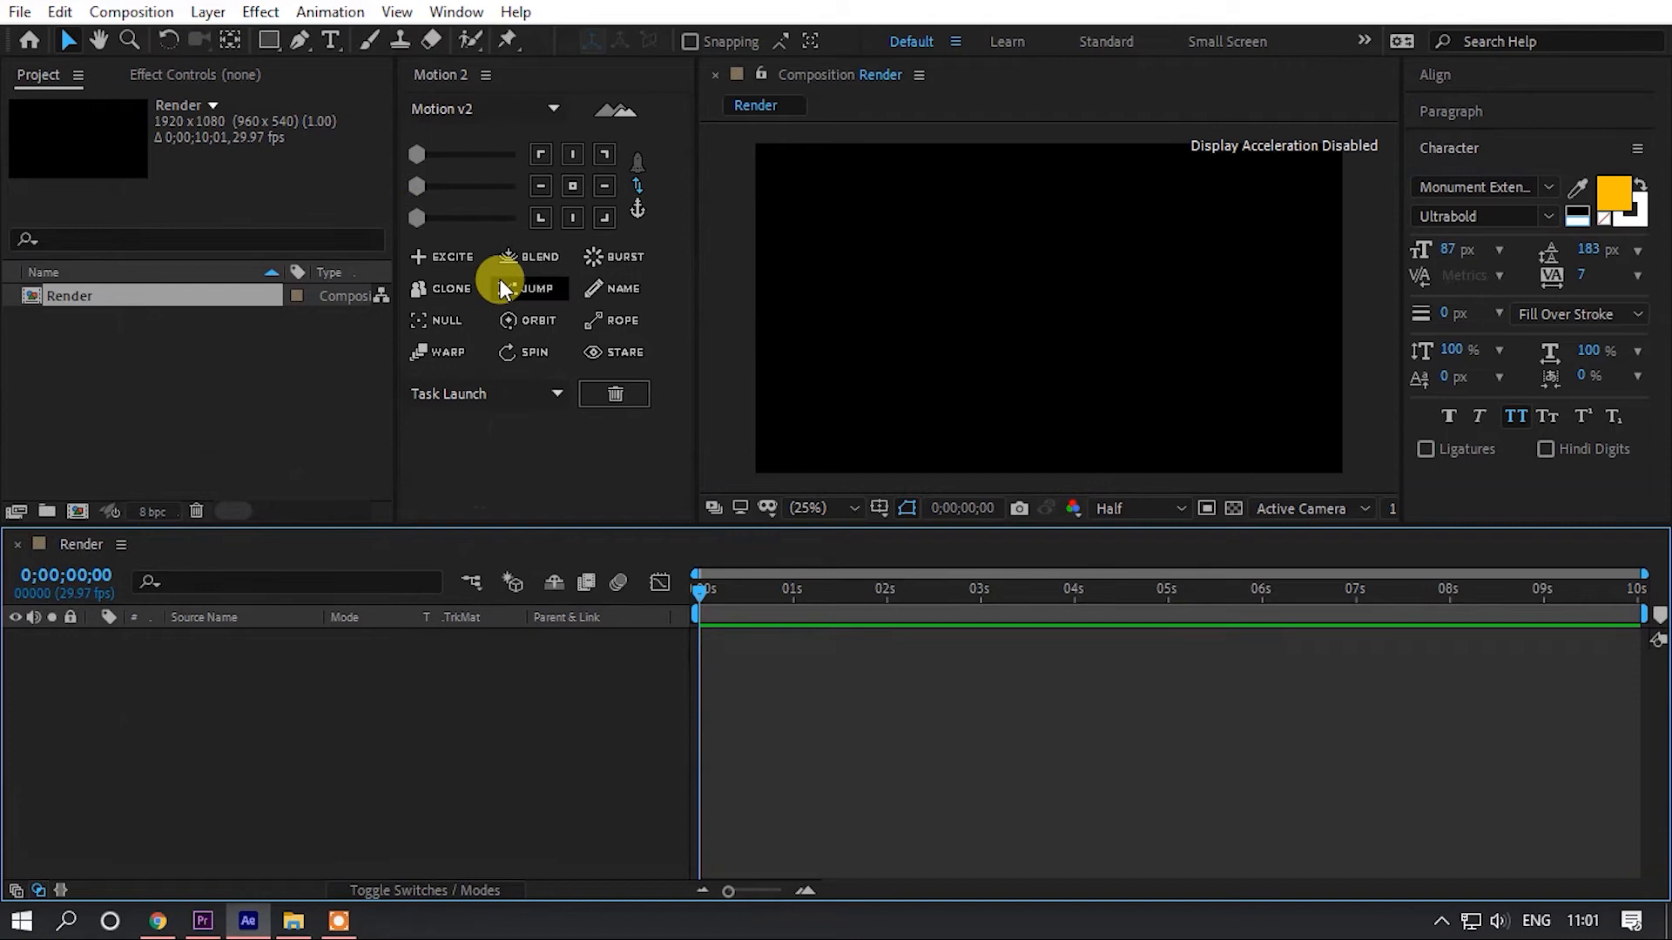
# - Start another new composition from the project's item list and name it "Text"
pyautogui.click(186, 422)
pyautogui.rightClick(186, 421)
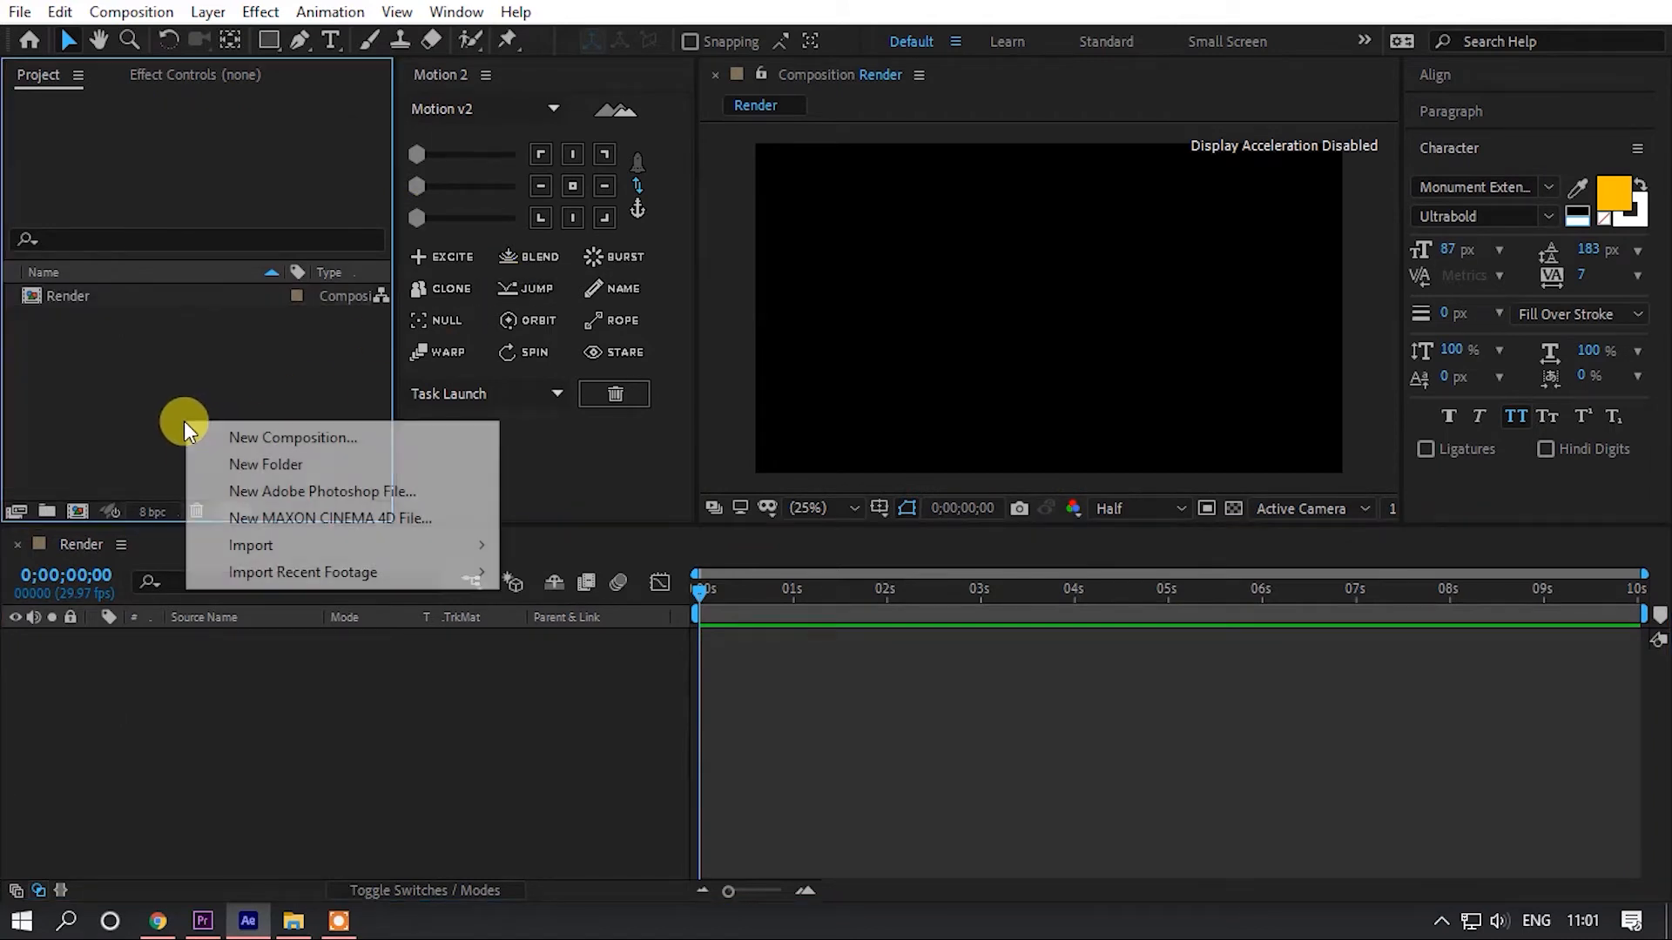
pyautogui.click(233, 434)
pyautogui.press('BackSpace')
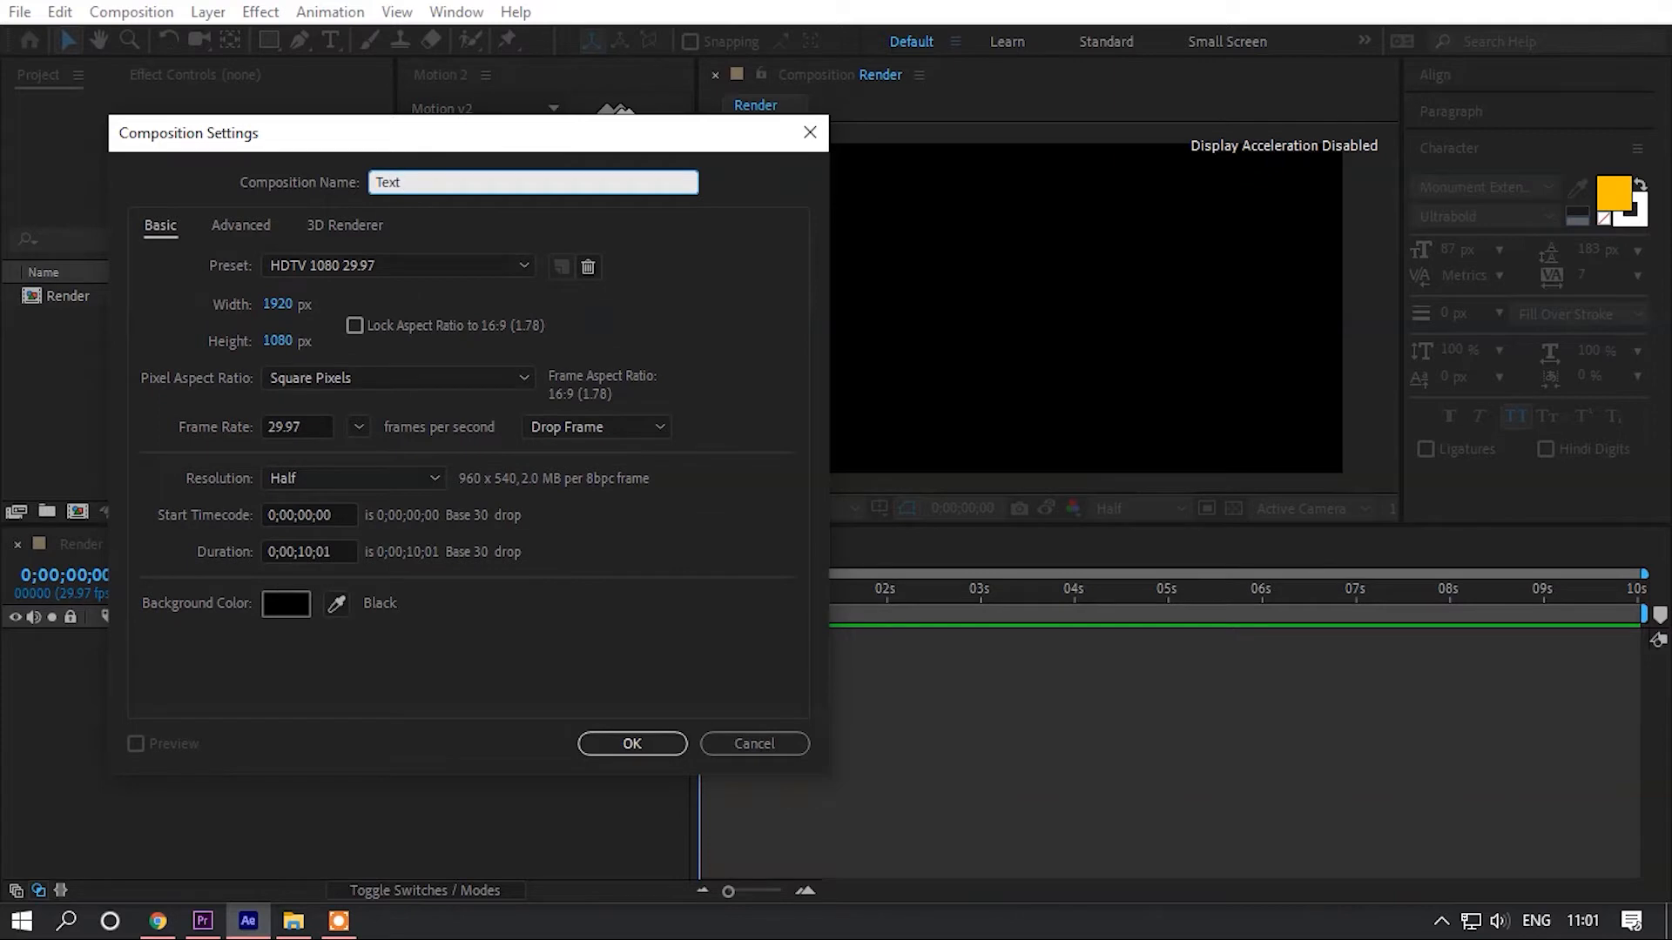
pyautogui.click(273, 298)
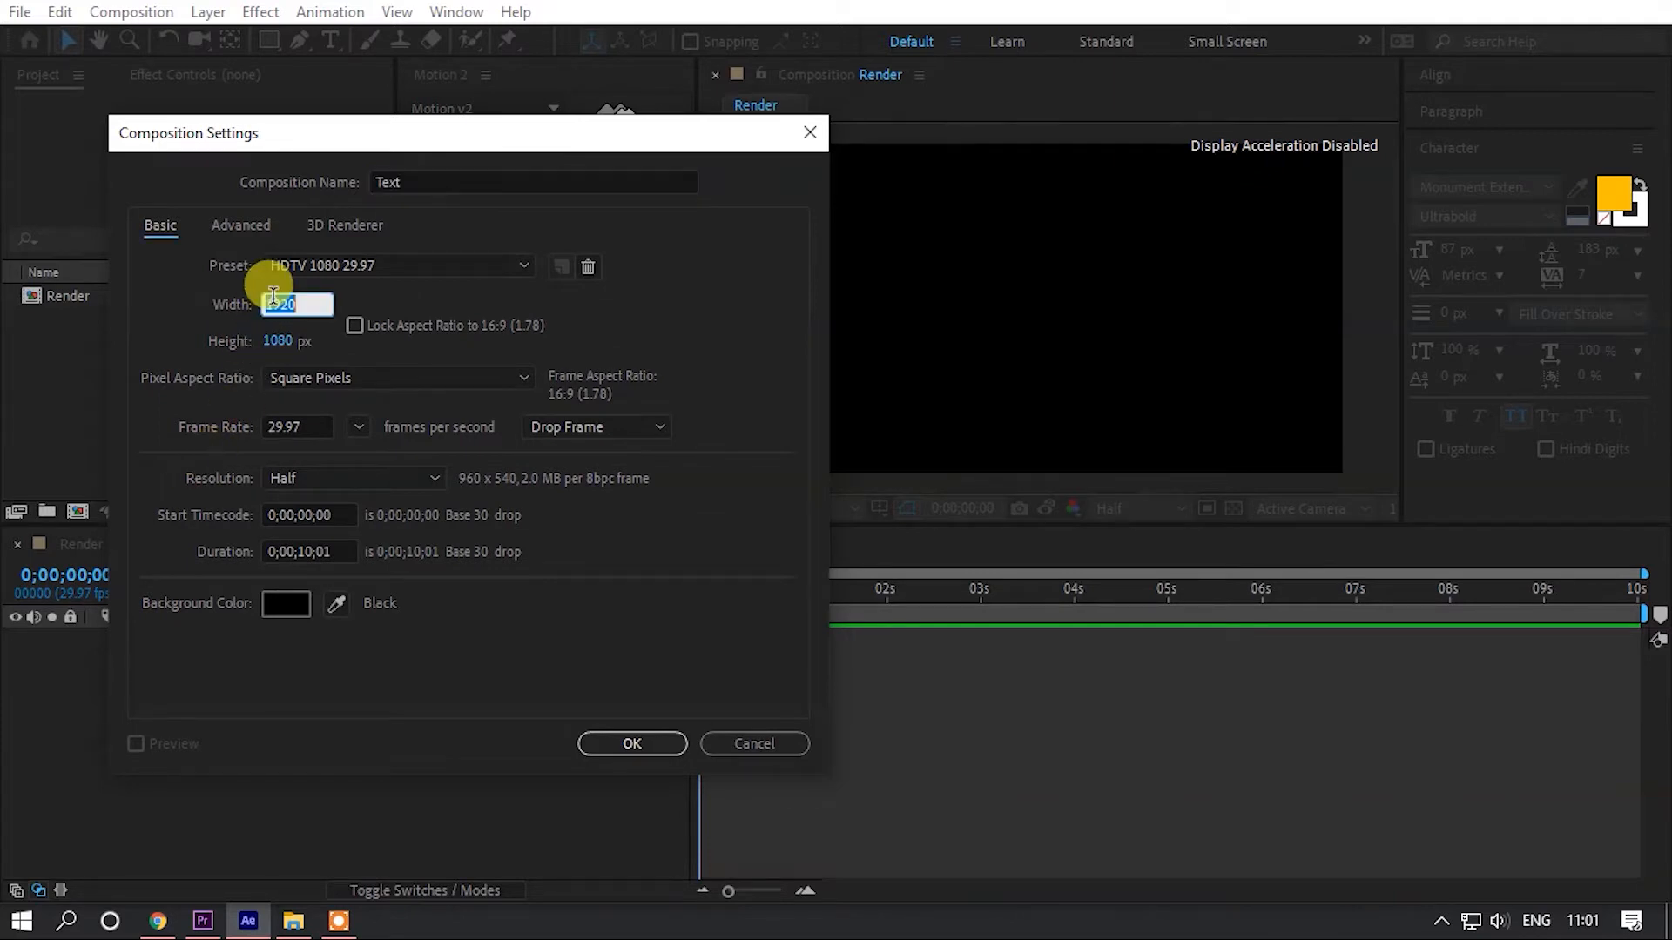
pyautogui.write('1280')
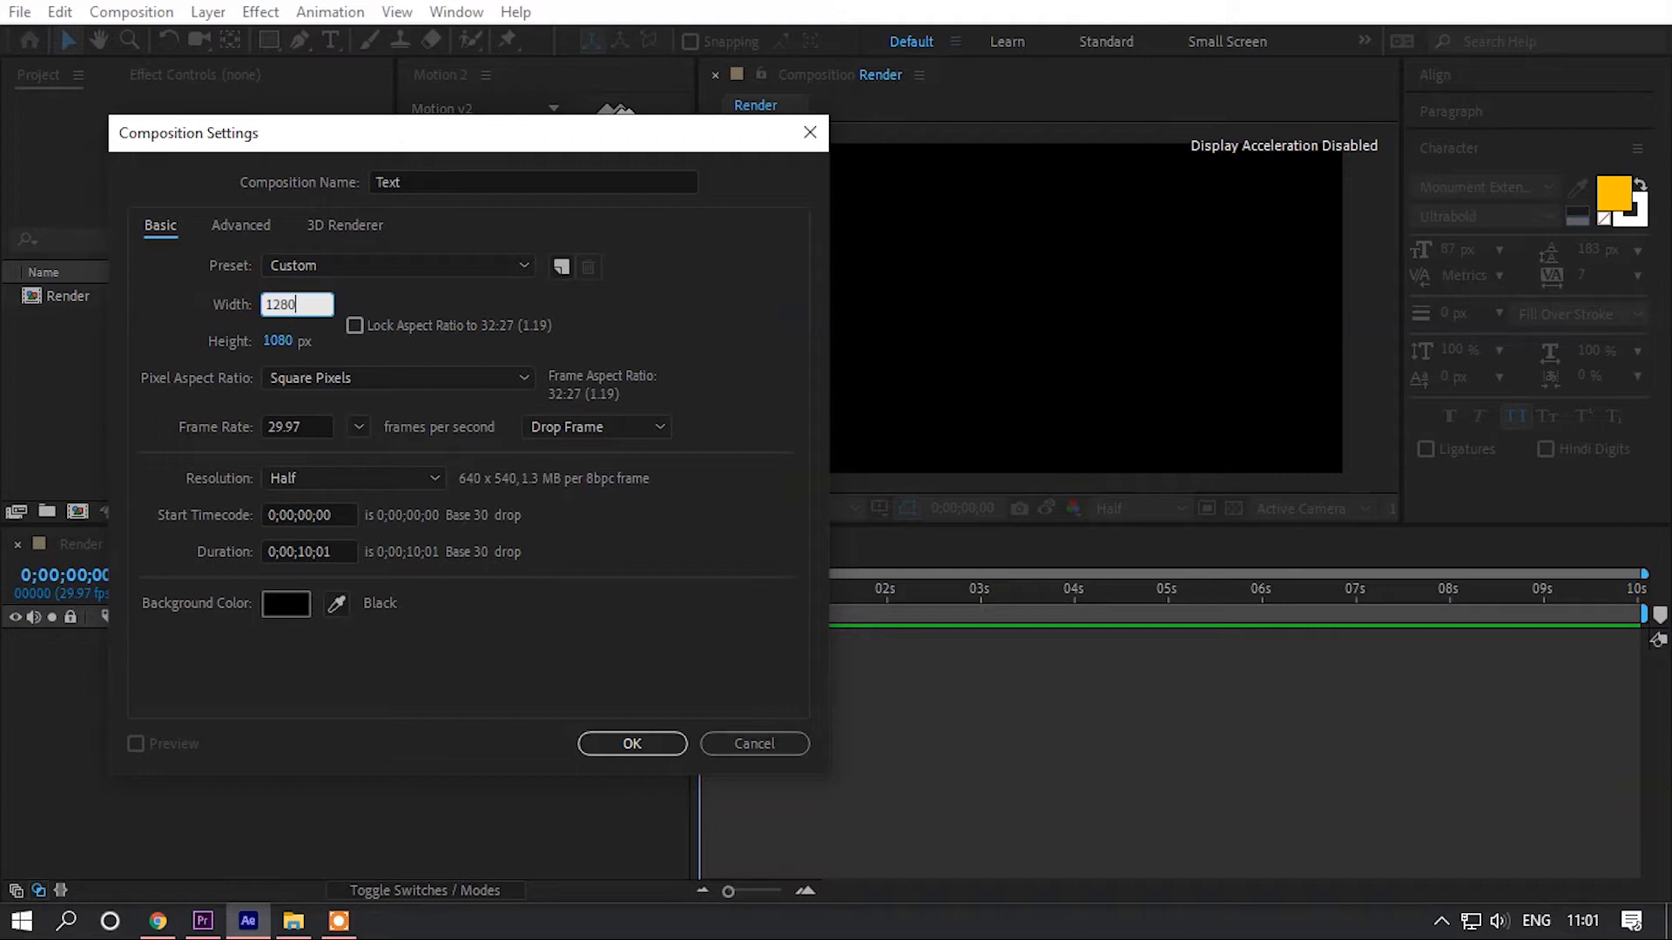
pyautogui.press('Tab')
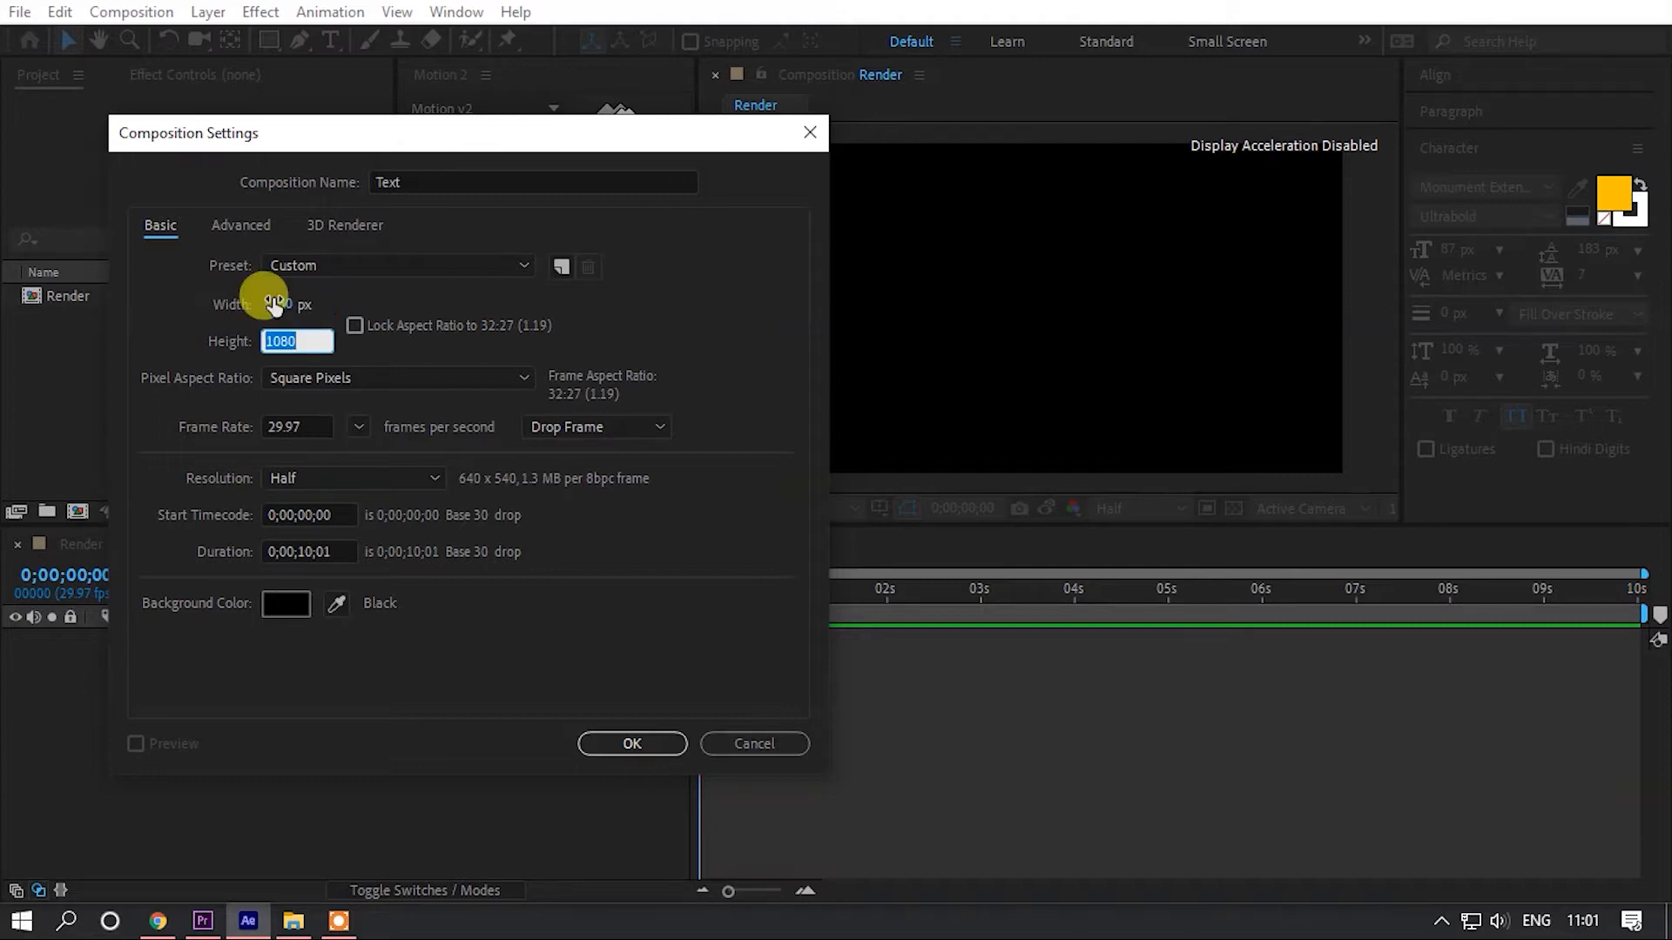
# - Set the Text composition's size to 720 px wide and 200 px high and create it
pyautogui.click(273, 304)
pyautogui.write('720')
pyautogui.press('Tab')
pyautogui.write('2')
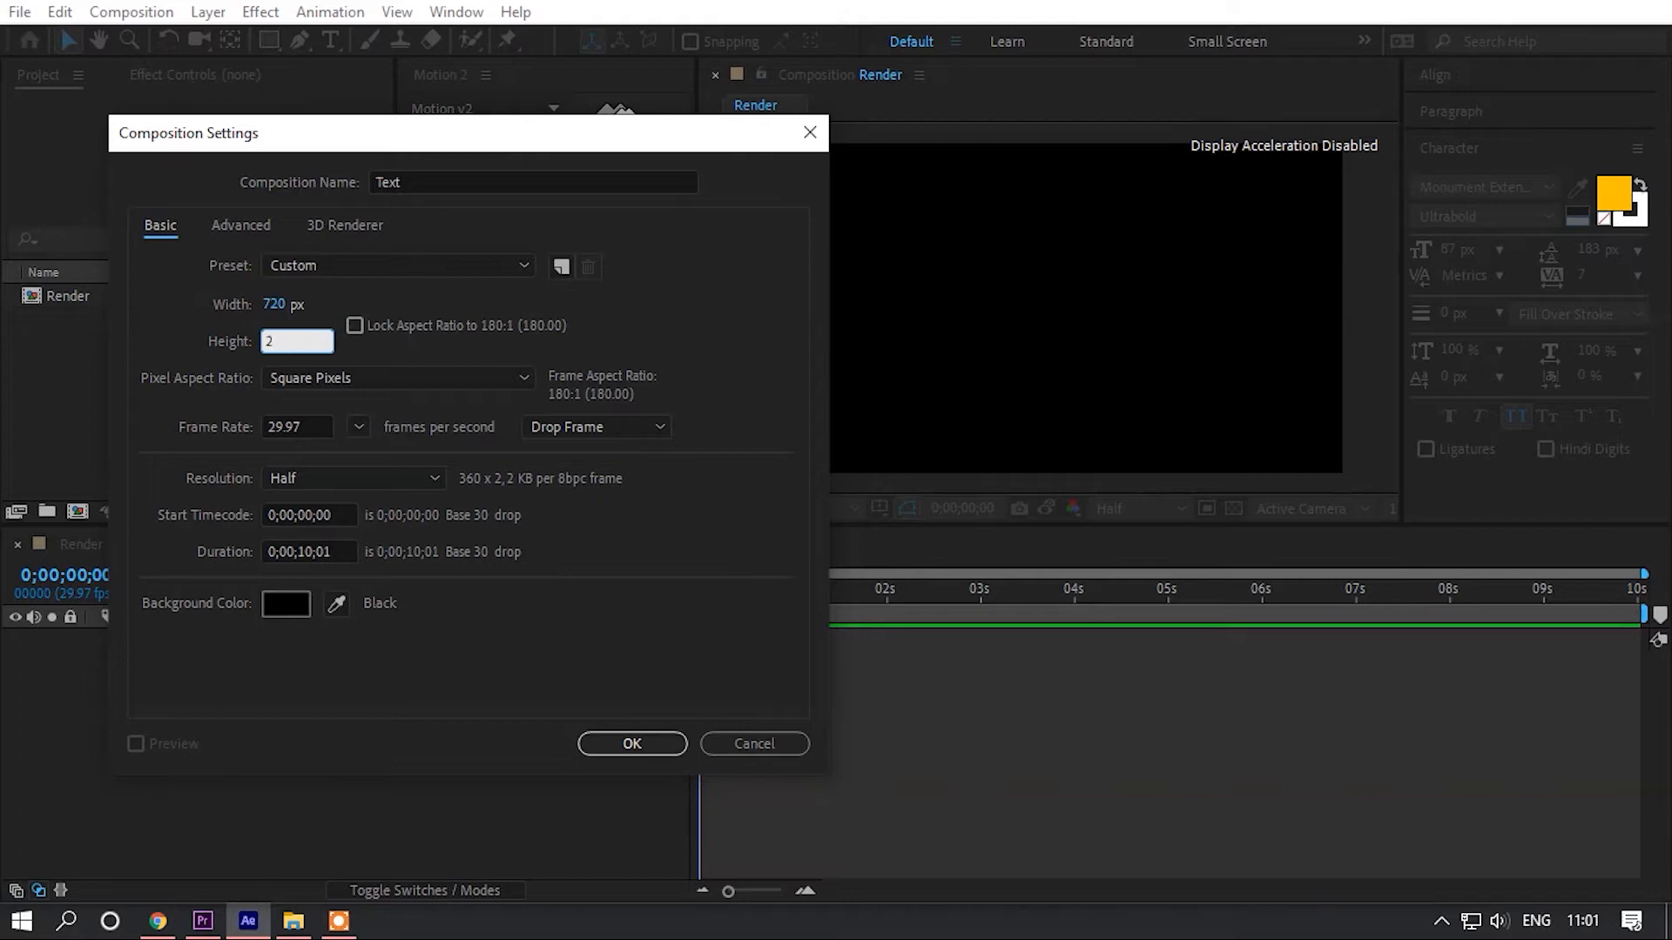
pyautogui.write('00')
pyautogui.press('Return')
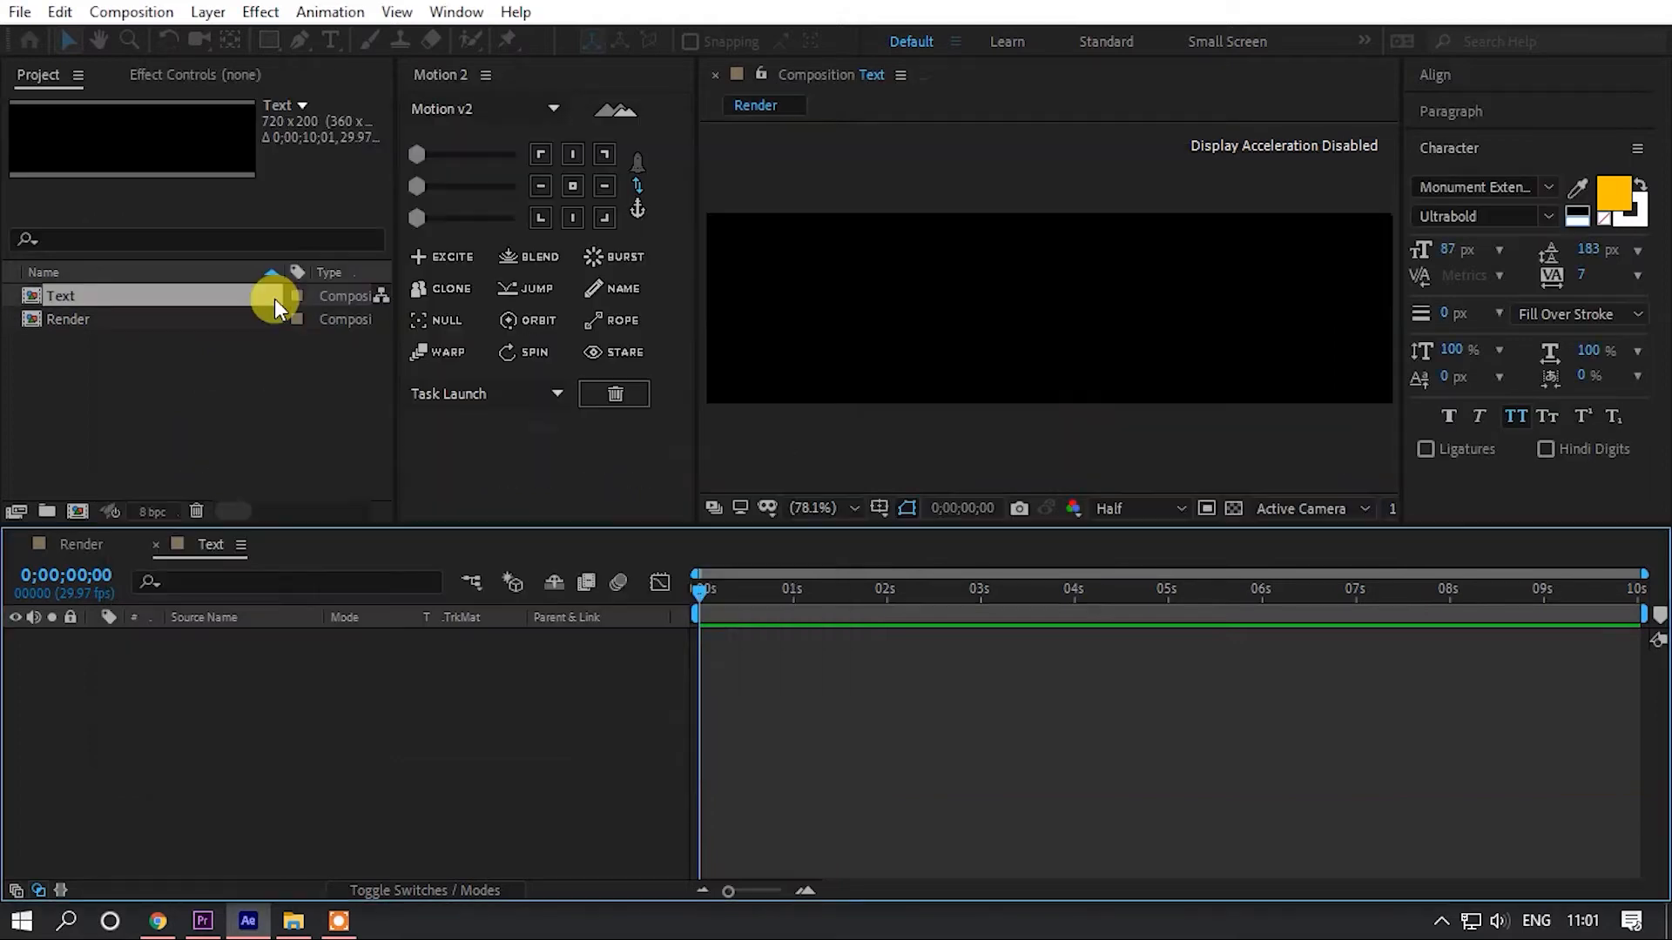
# - Add a text layer reading "Next gen" to the Text composition
pyautogui.scroll(-2, 1011, 212)
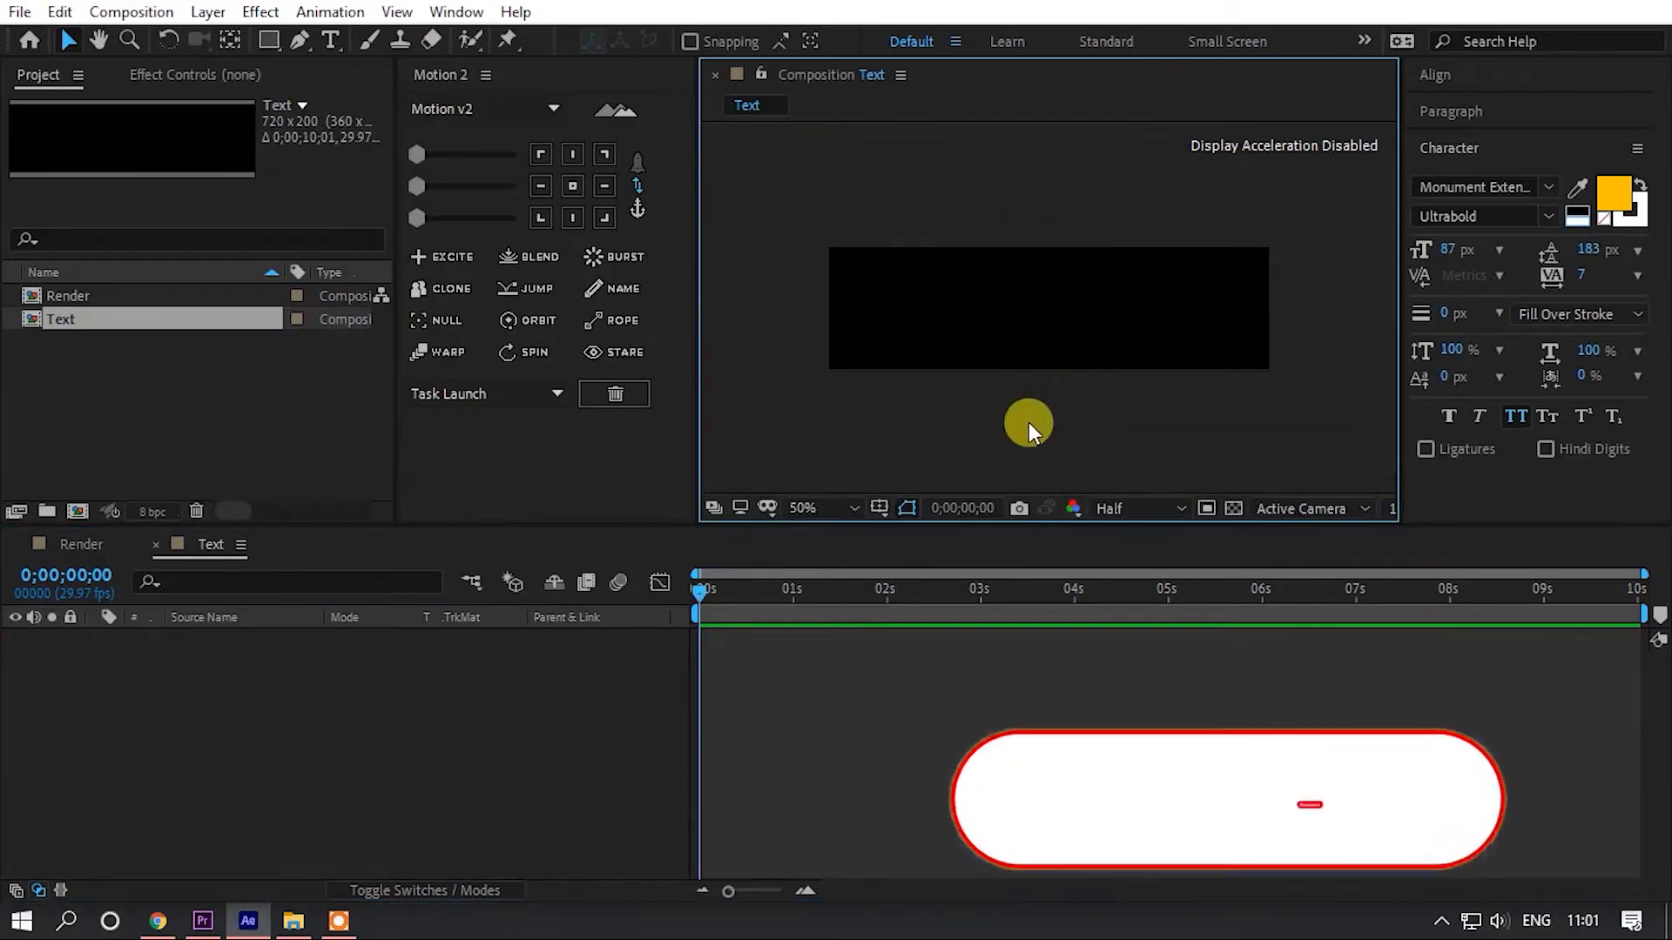
pyautogui.rightClick(228, 671)
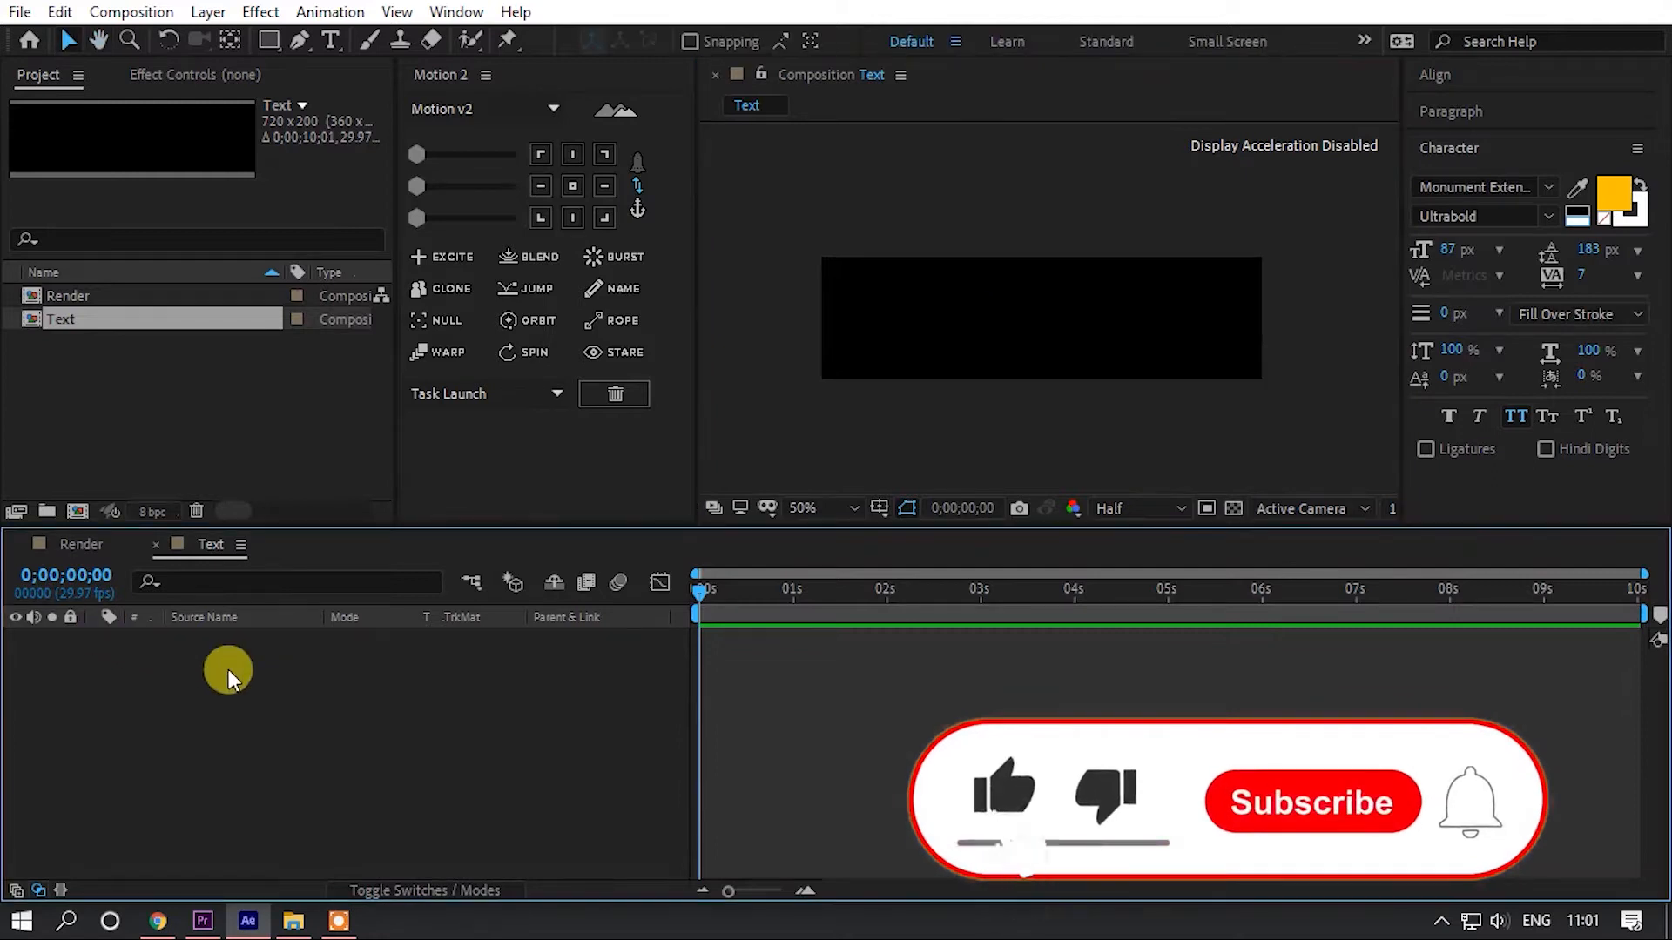
pyautogui.moveTo(285, 407)
pyautogui.click(620, 437)
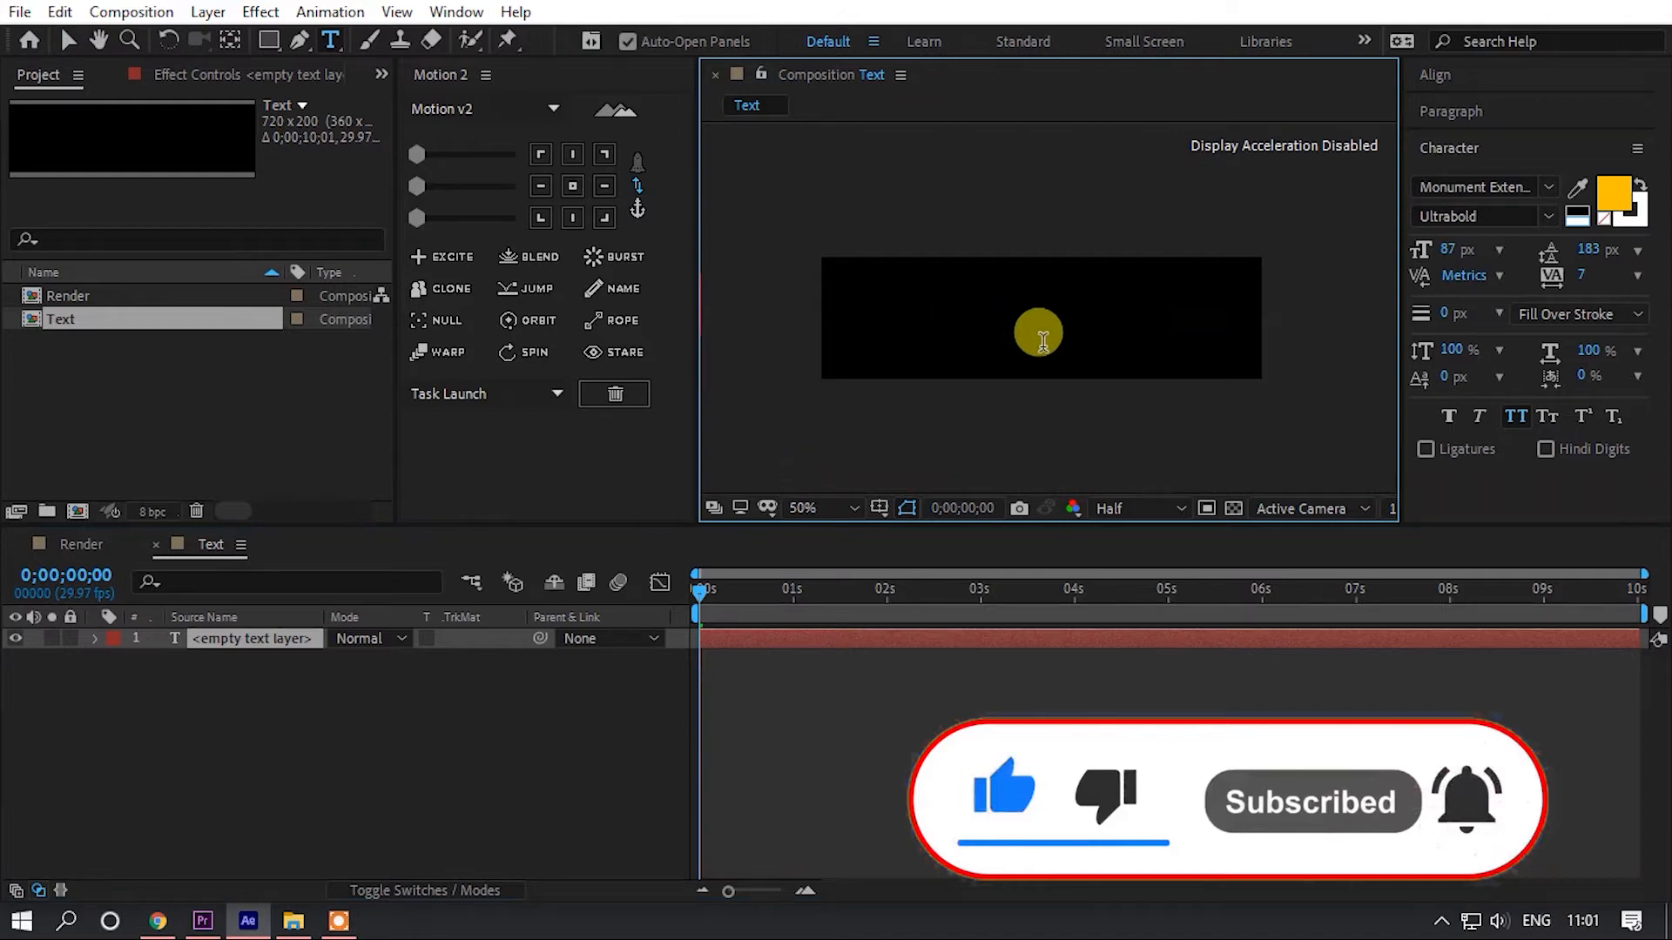
pyautogui.write('Next')
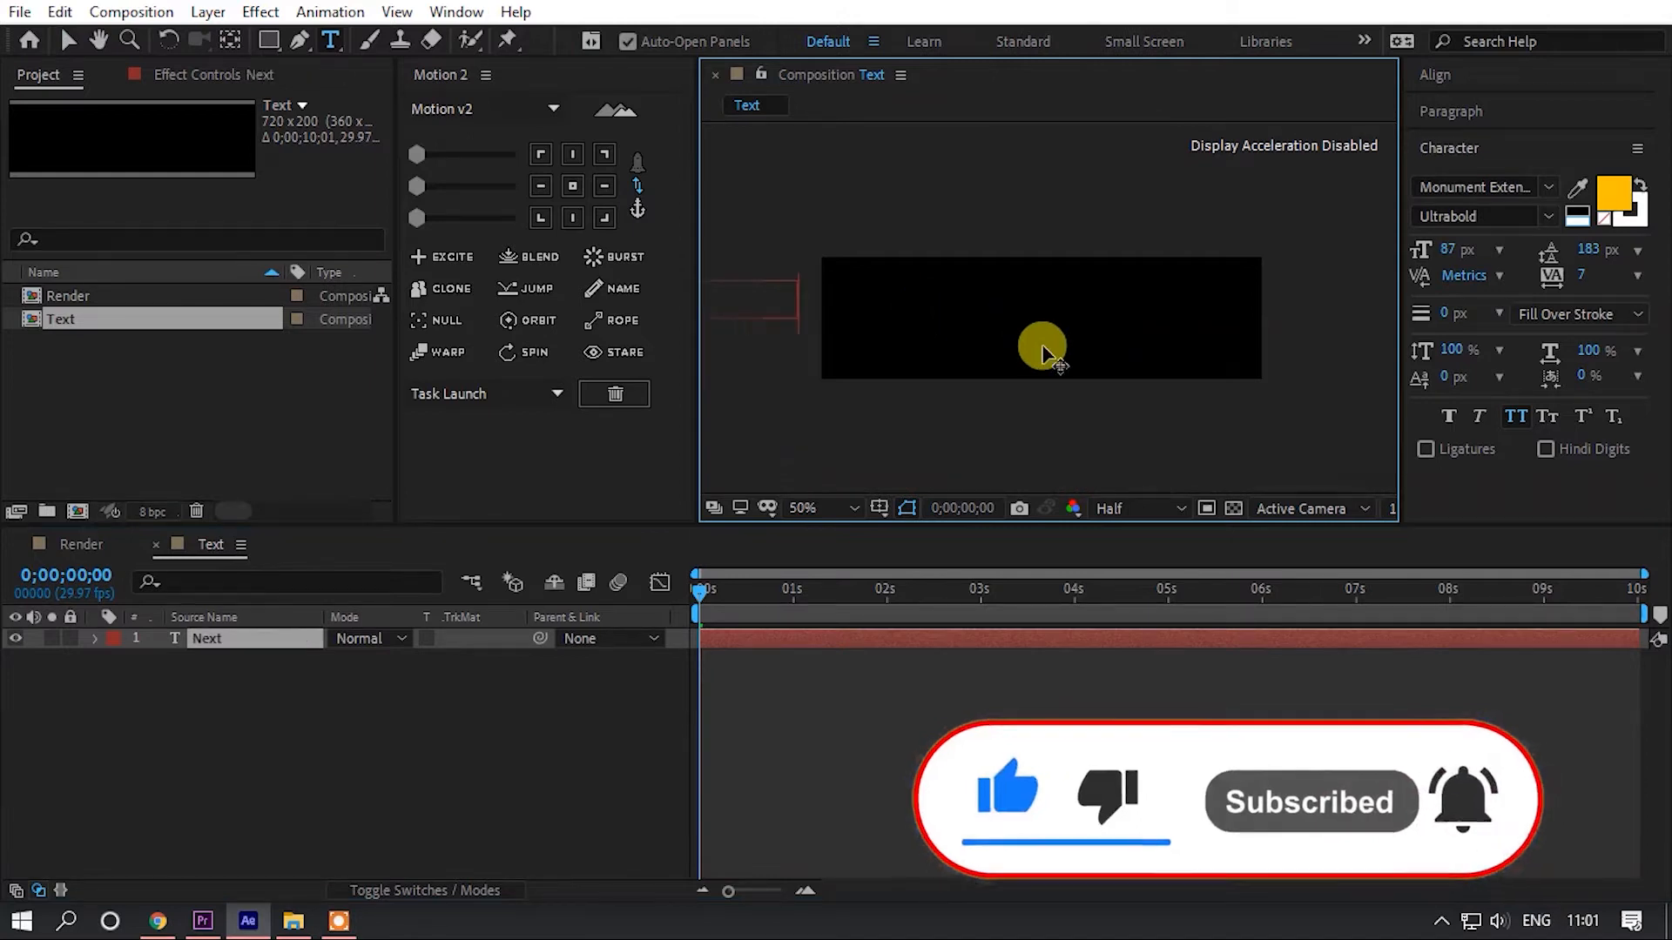
pyautogui.write(' gen')
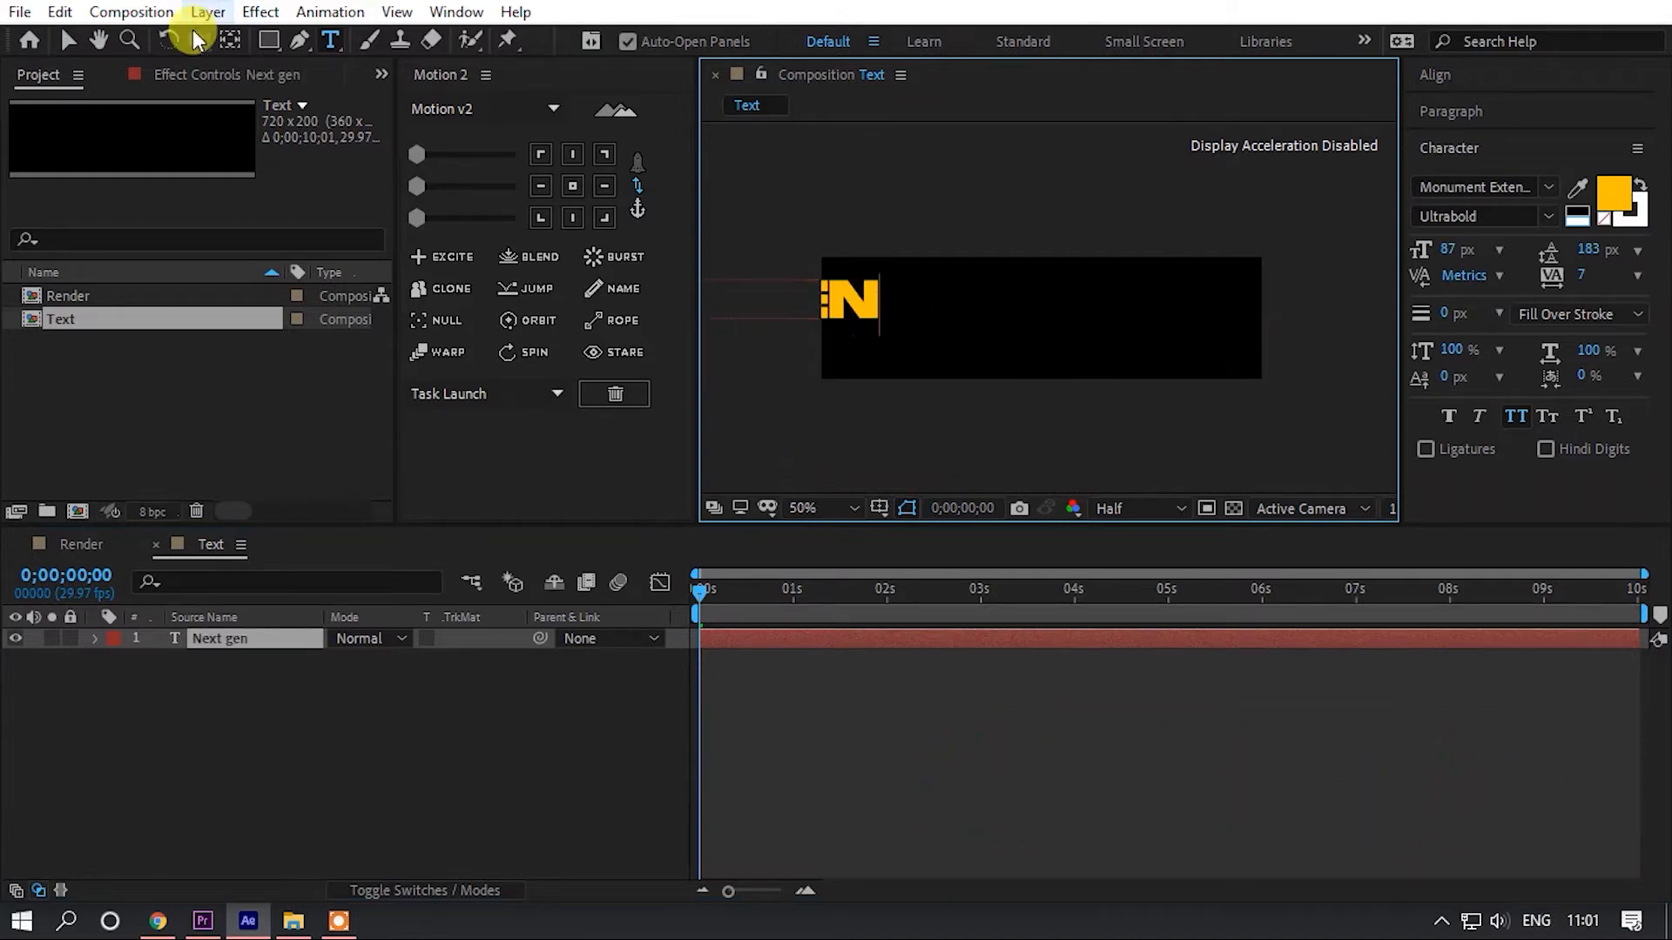
pyautogui.click(69, 41)
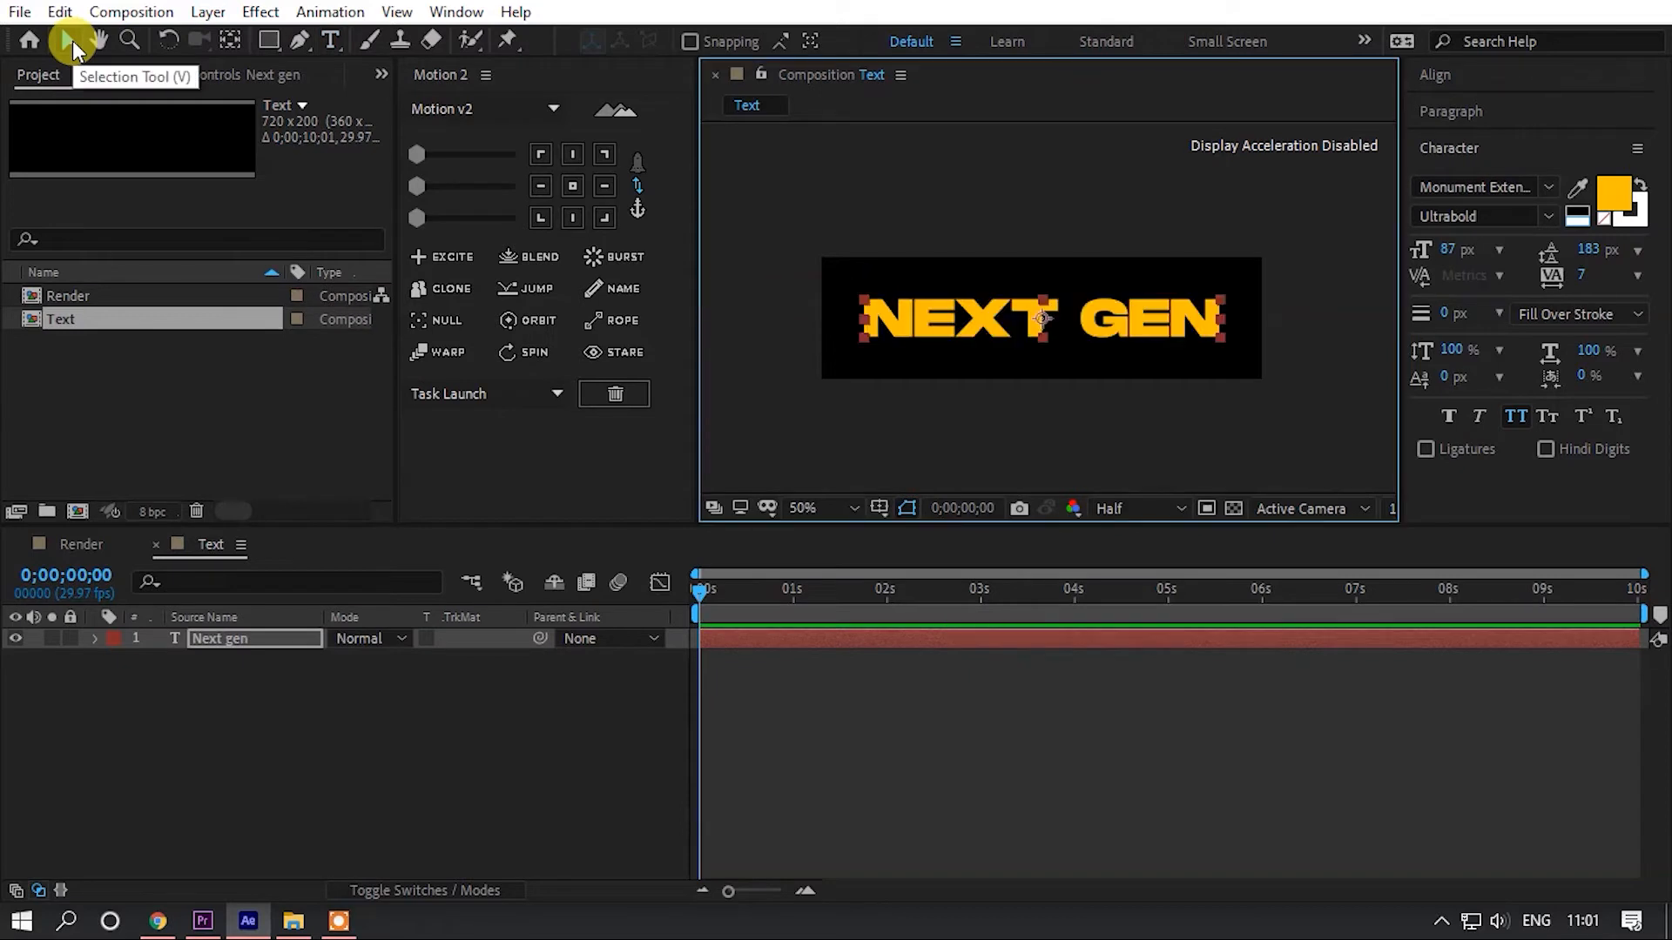
# - Recolor only the word NEXT in the text layer to a darker blue fill
pyautogui.doubleClick(1029, 324)
pyautogui.moveTo(1053, 324); pyautogui.dragTo(856, 320)
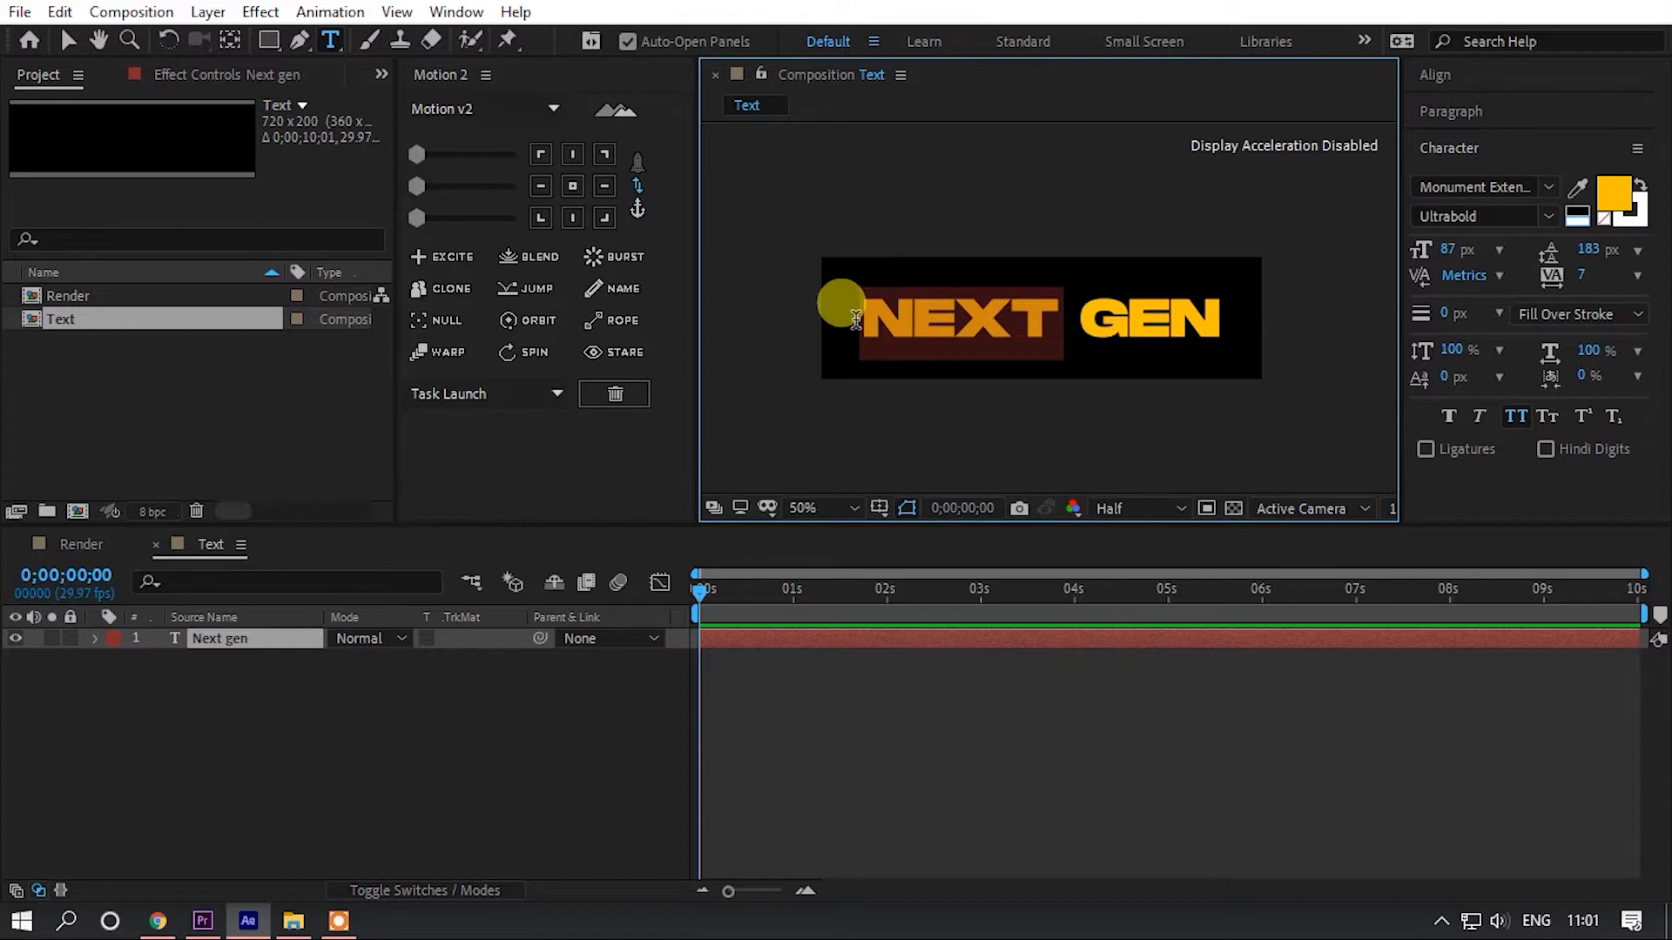
pyautogui.click(1611, 197)
pyautogui.moveTo(1371, 596); pyautogui.dragTo(1386, 620)
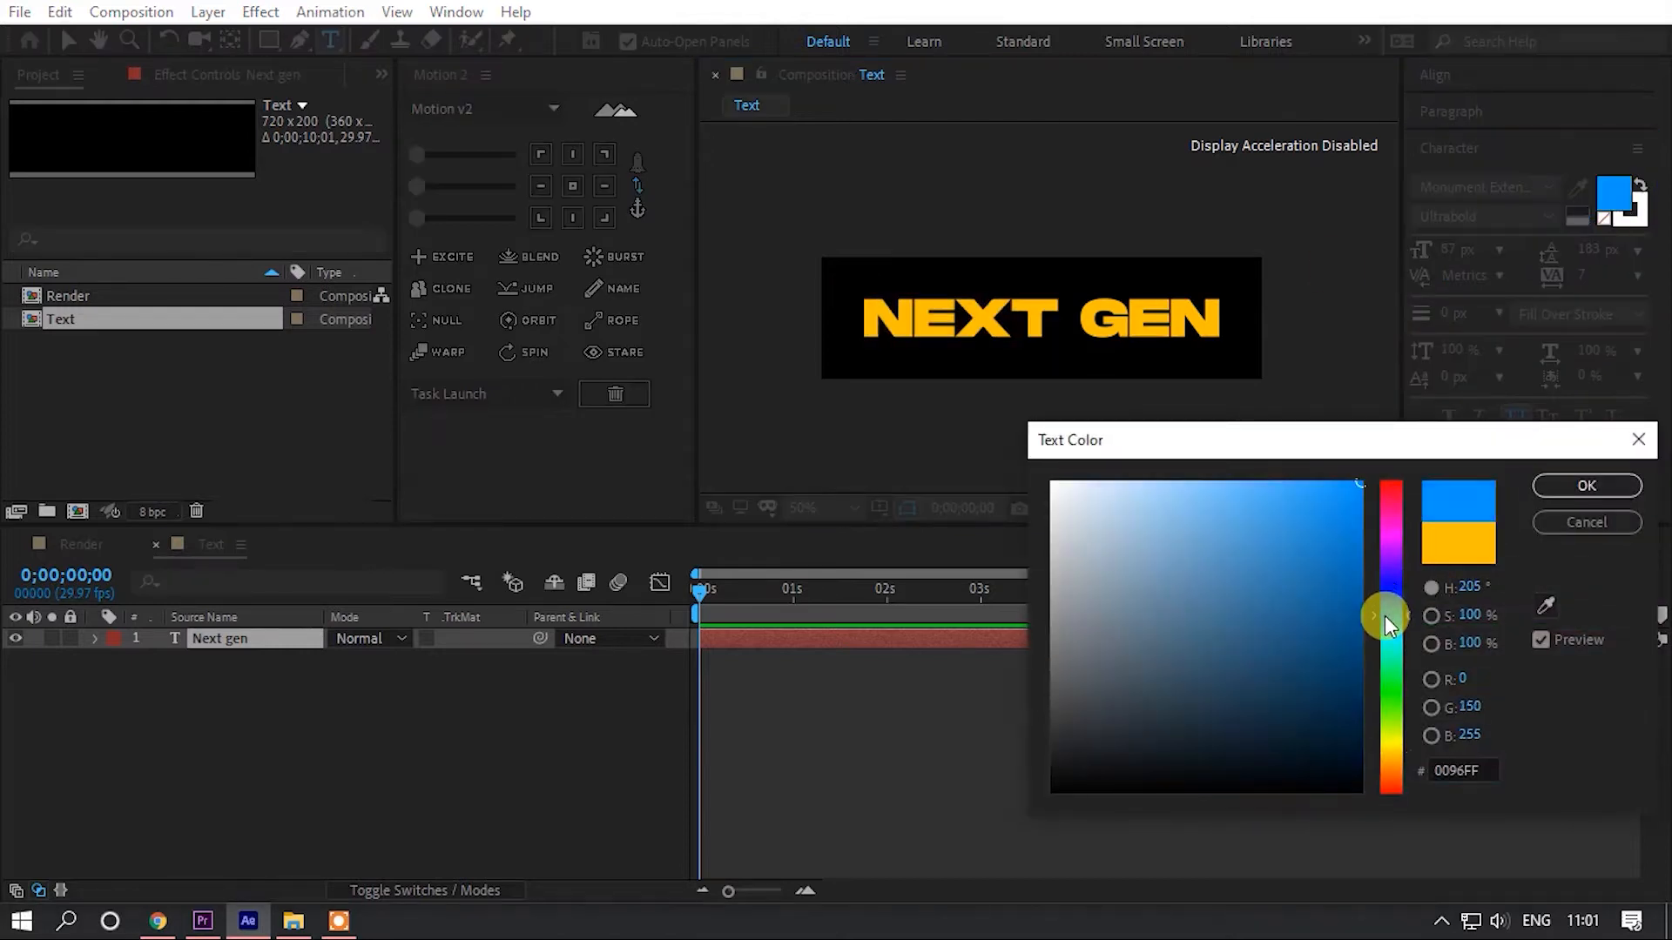
pyautogui.click(1605, 487)
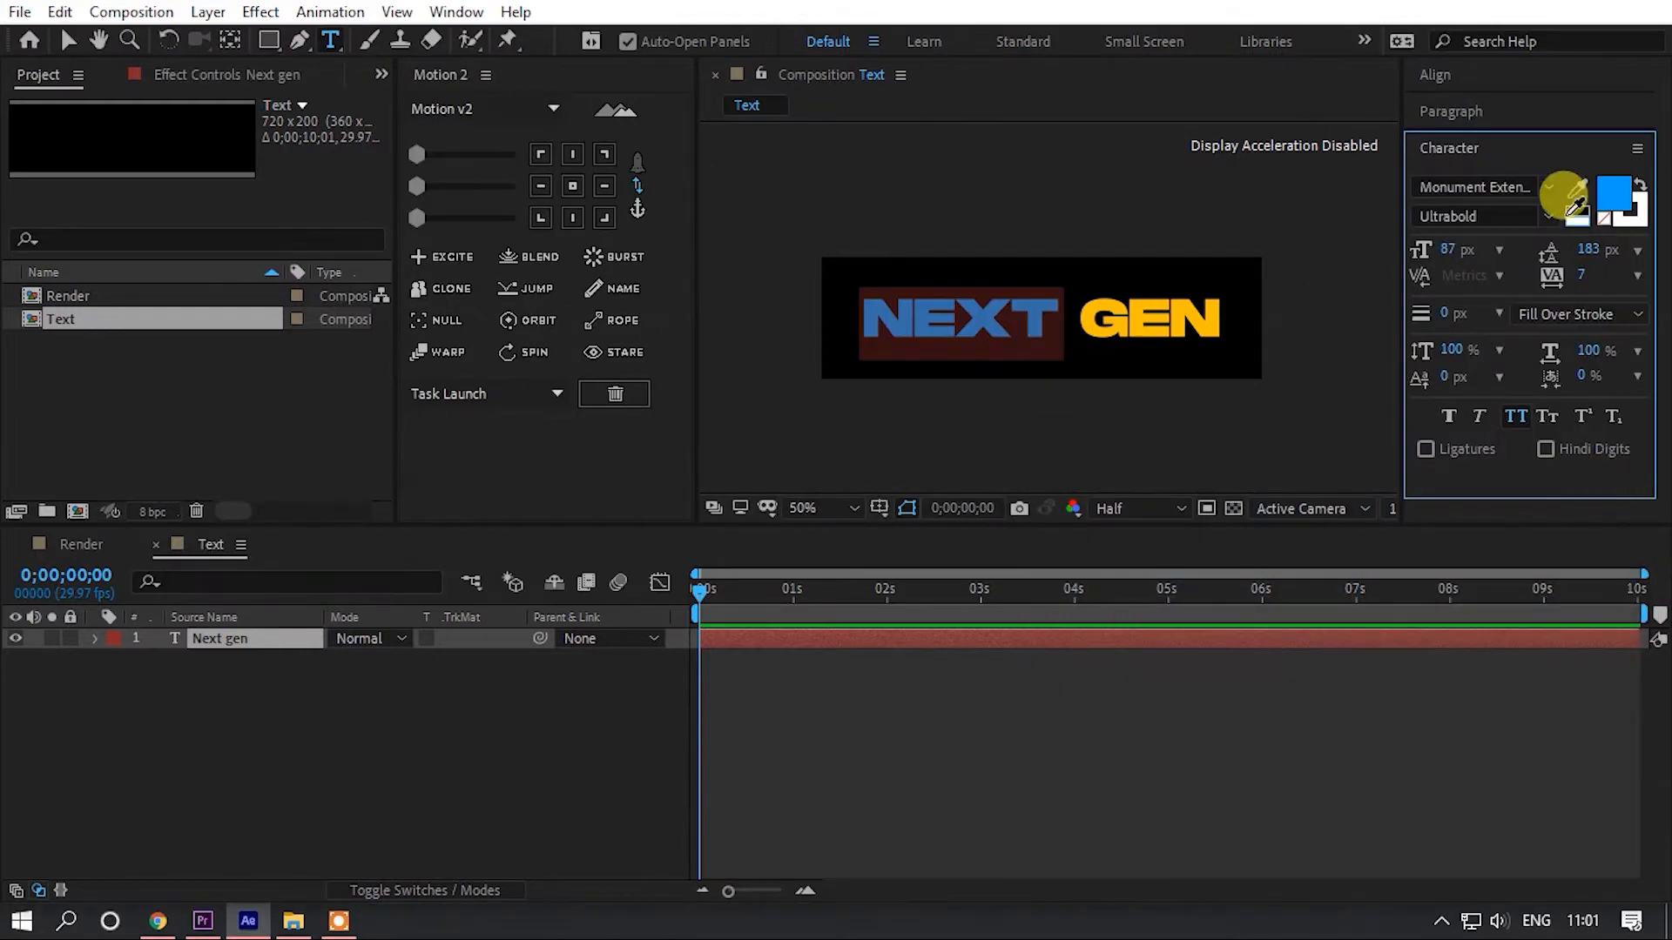
pyautogui.click(1611, 206)
pyautogui.moveTo(1376, 667); pyautogui.dragTo(1388, 601)
pyautogui.moveTo(1356, 522)
pyautogui.mouseDown()
pyautogui.moveTo(1354, 504)
pyautogui.moveTo(1360, 547)
pyautogui.mouseUp()
pyautogui.click(1570, 484)
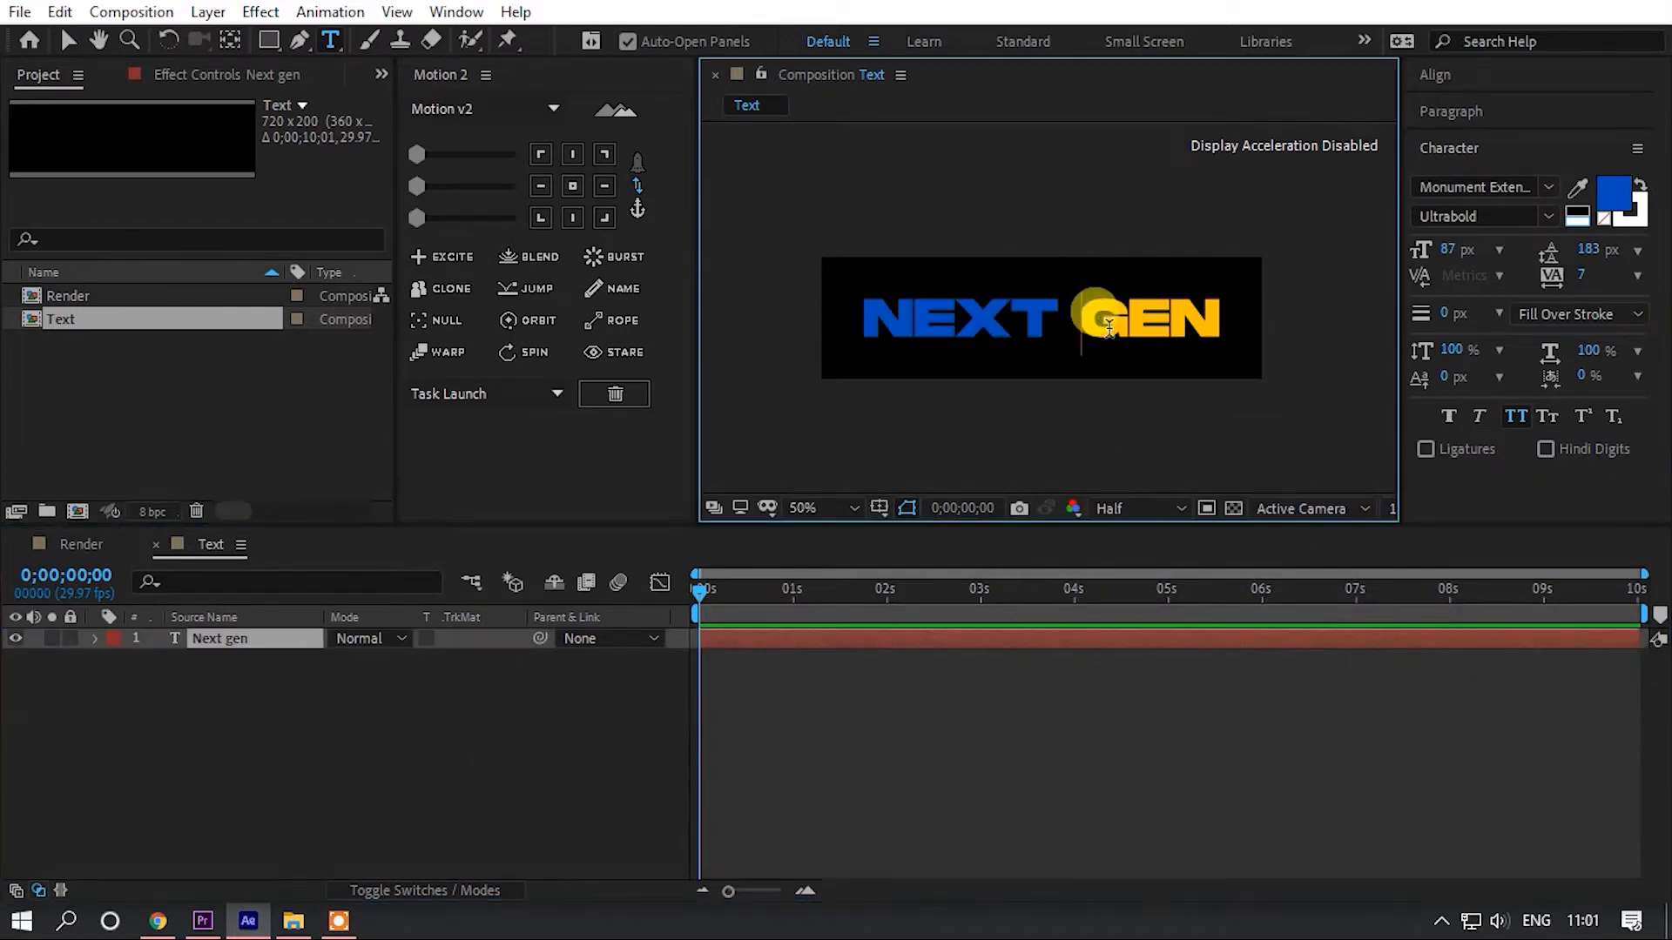
# - Finish editing the text and select the NEXT GEN text layer with the Selection tool
pyautogui.click(1082, 317)
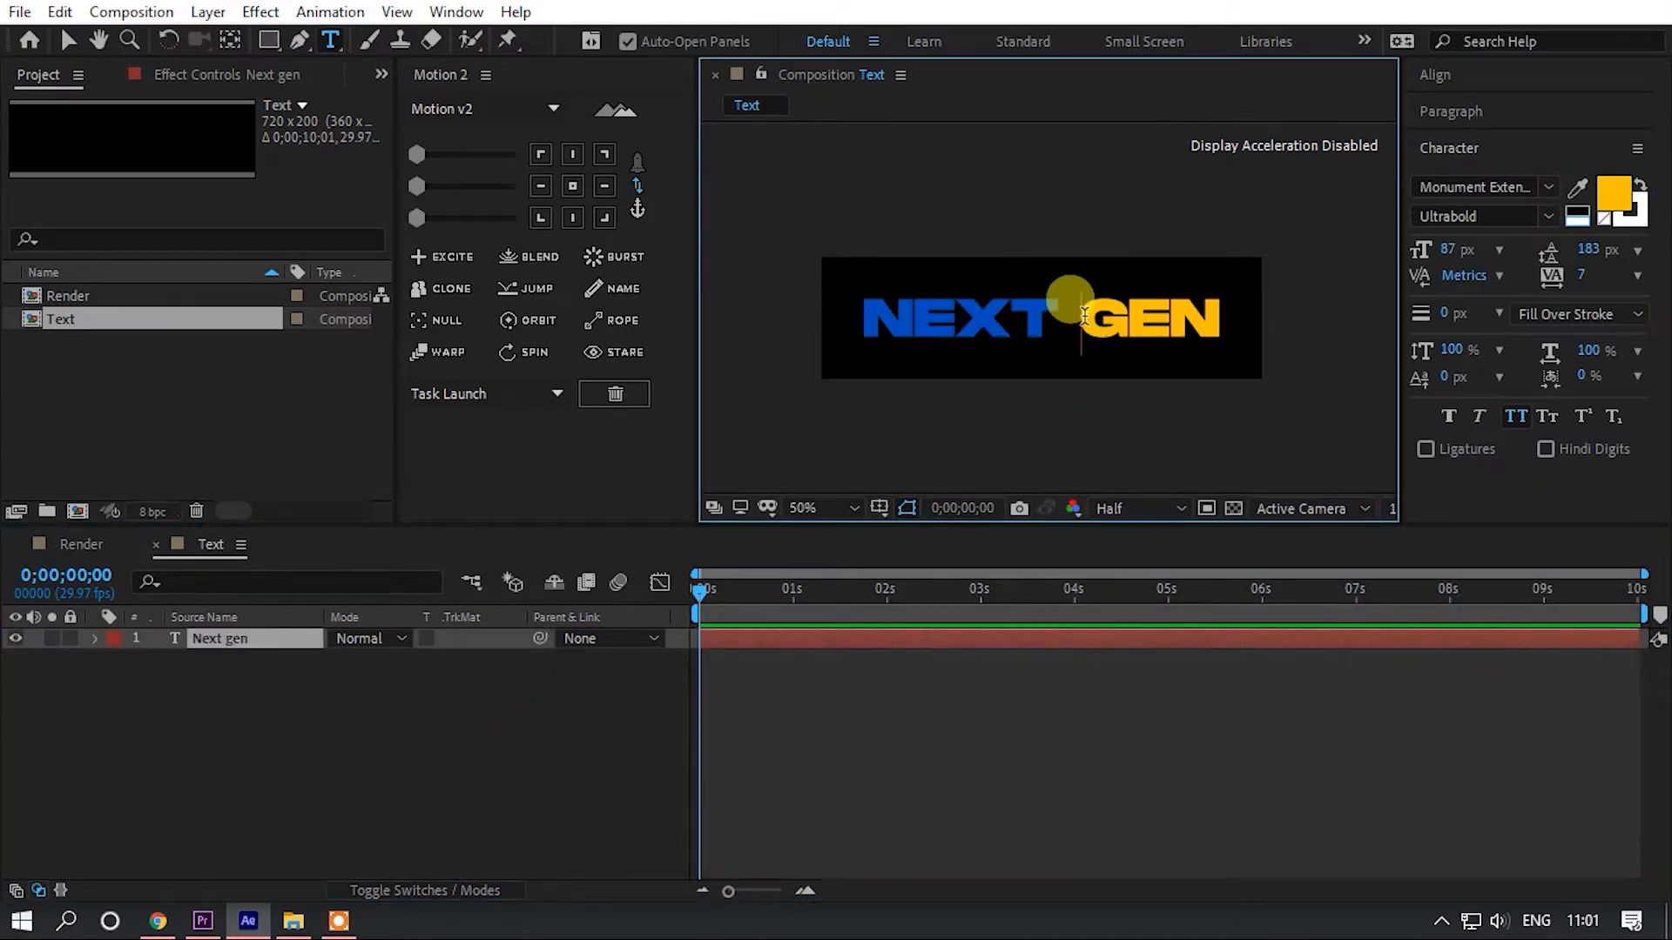
pyautogui.press('BackSpace')
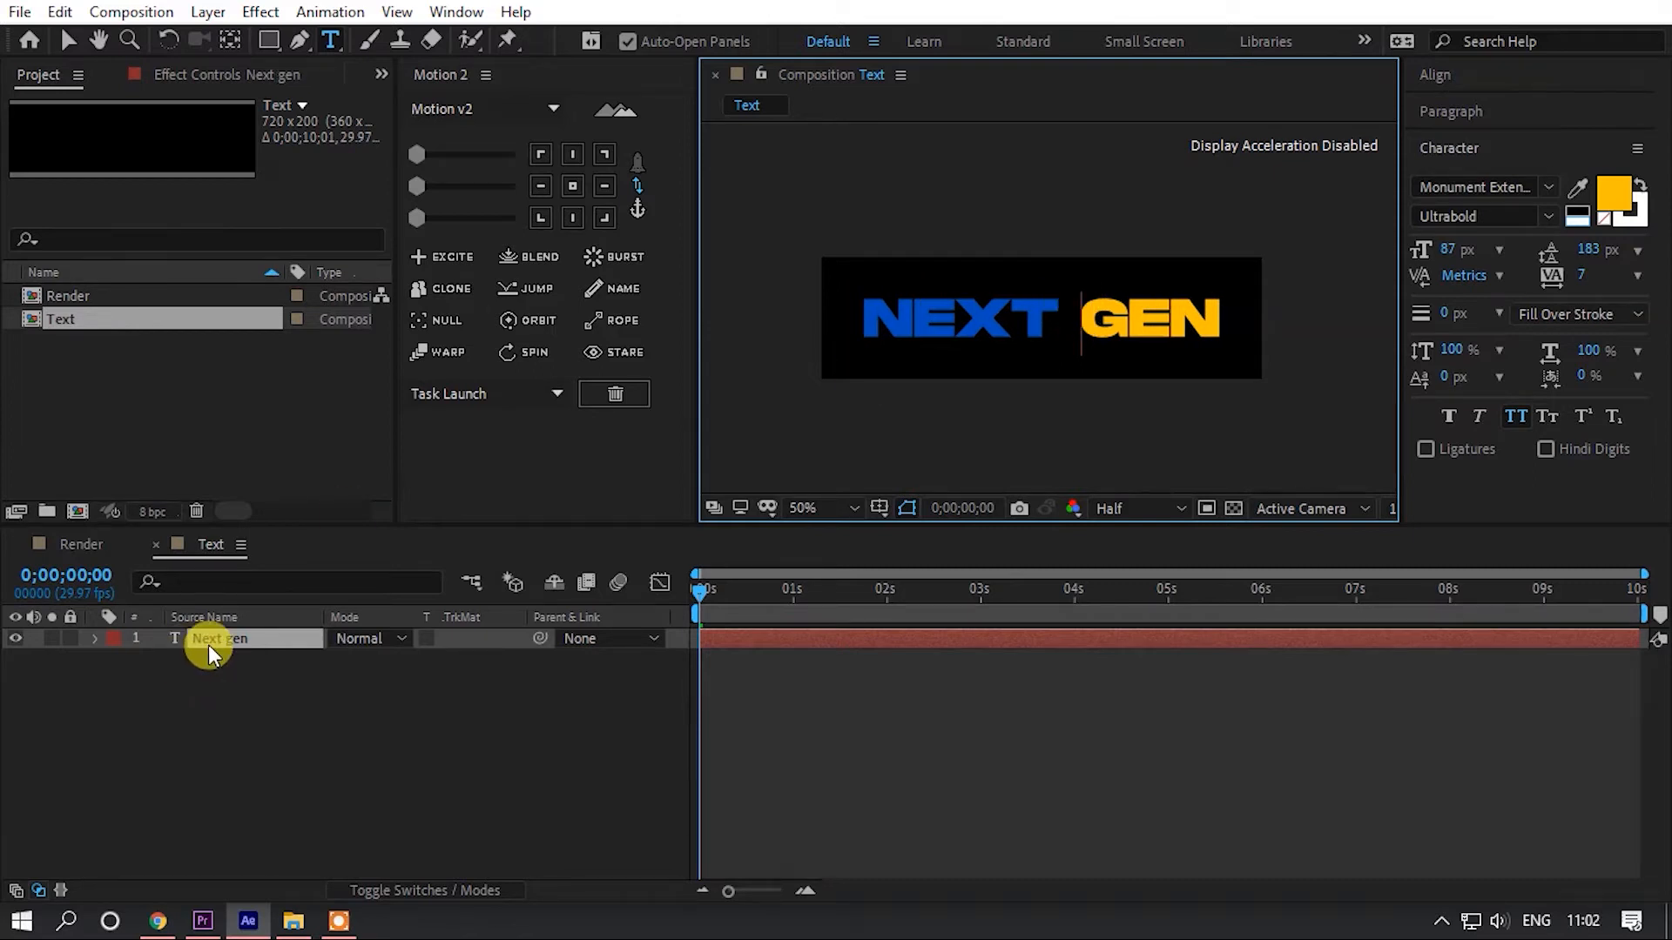
pyautogui.click(249, 683)
pyautogui.click(68, 40)
pyautogui.click(997, 340)
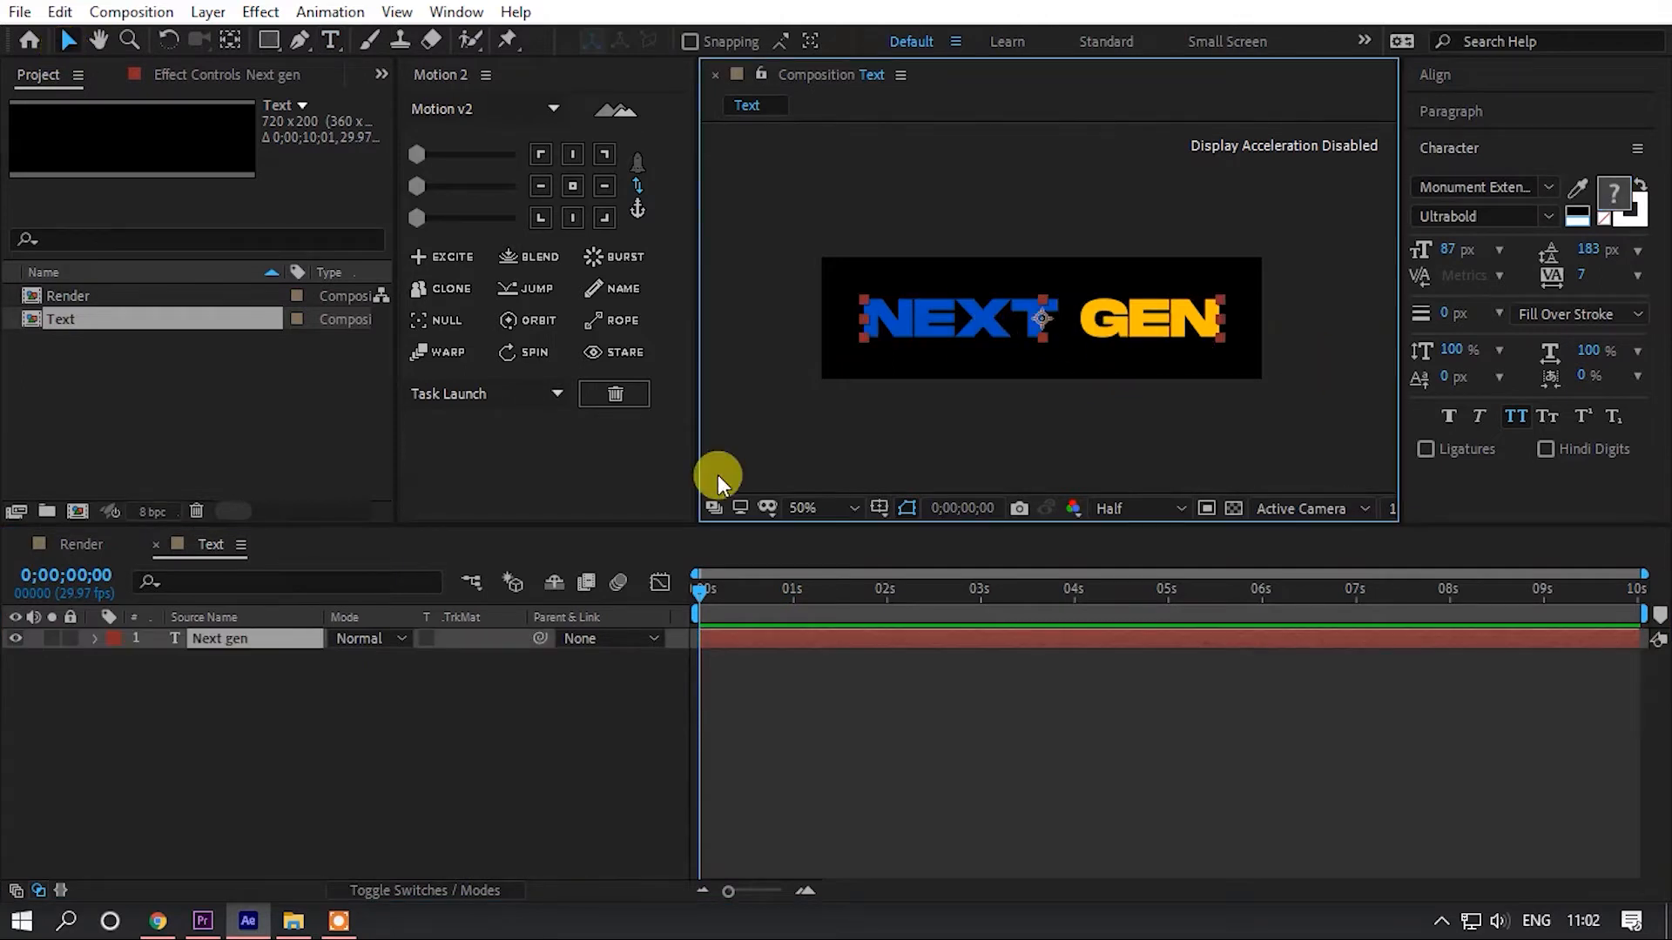
# - Set the height of the Text composition to 100 px in its composition settings
pyautogui.click(240, 545)
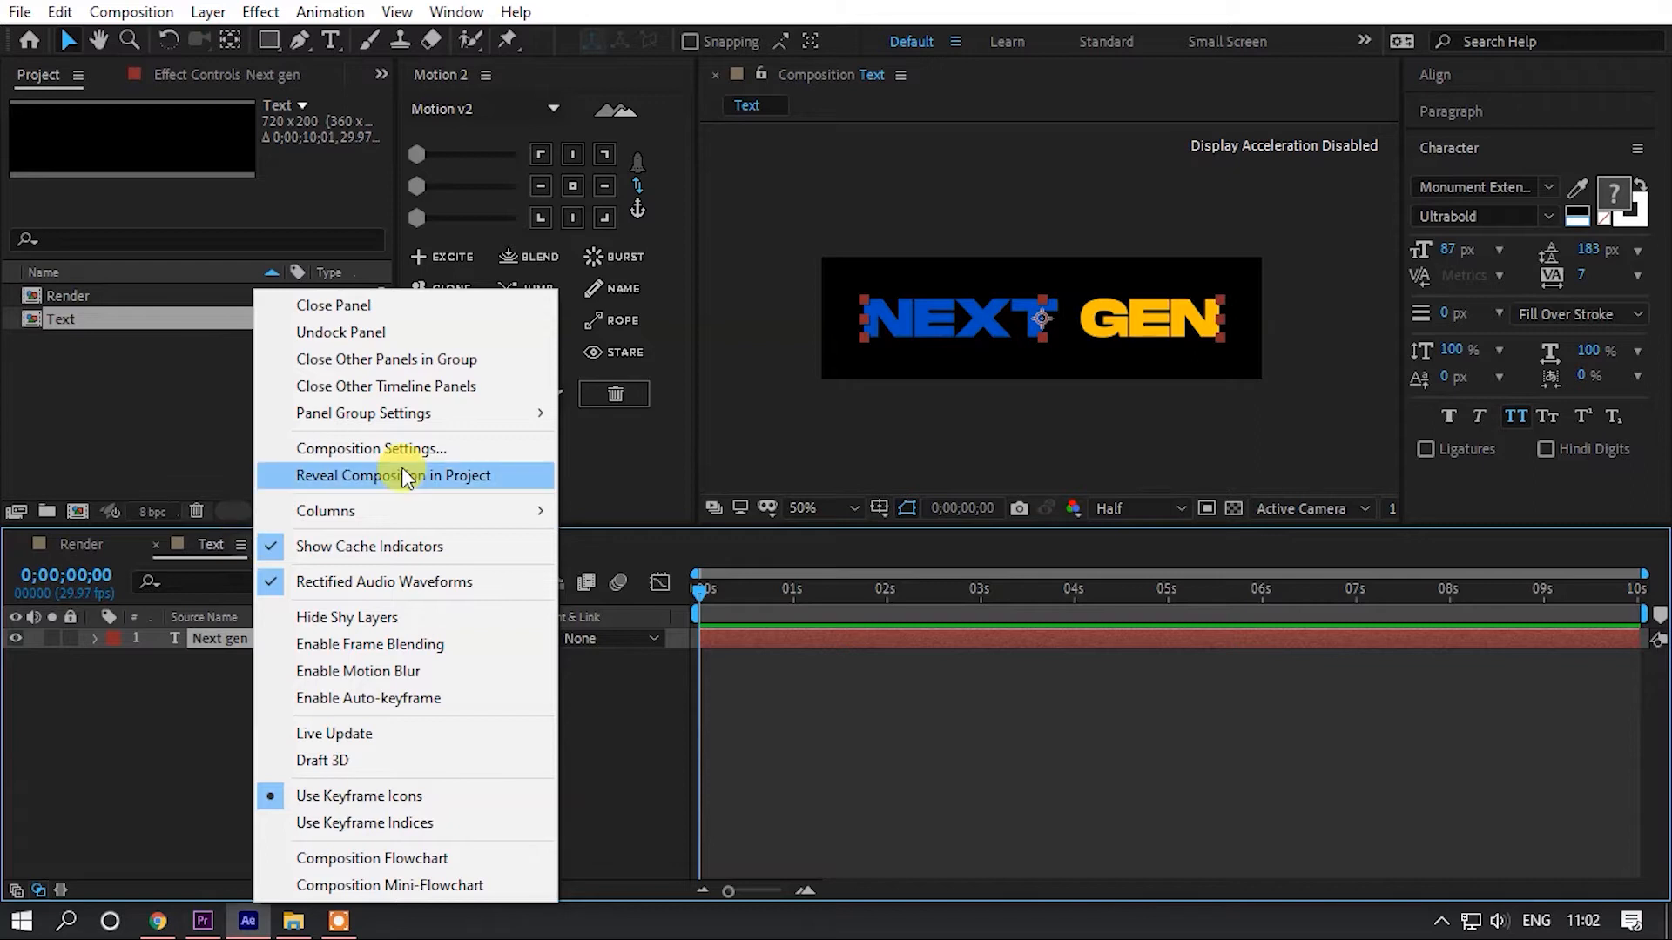
pyautogui.click(376, 448)
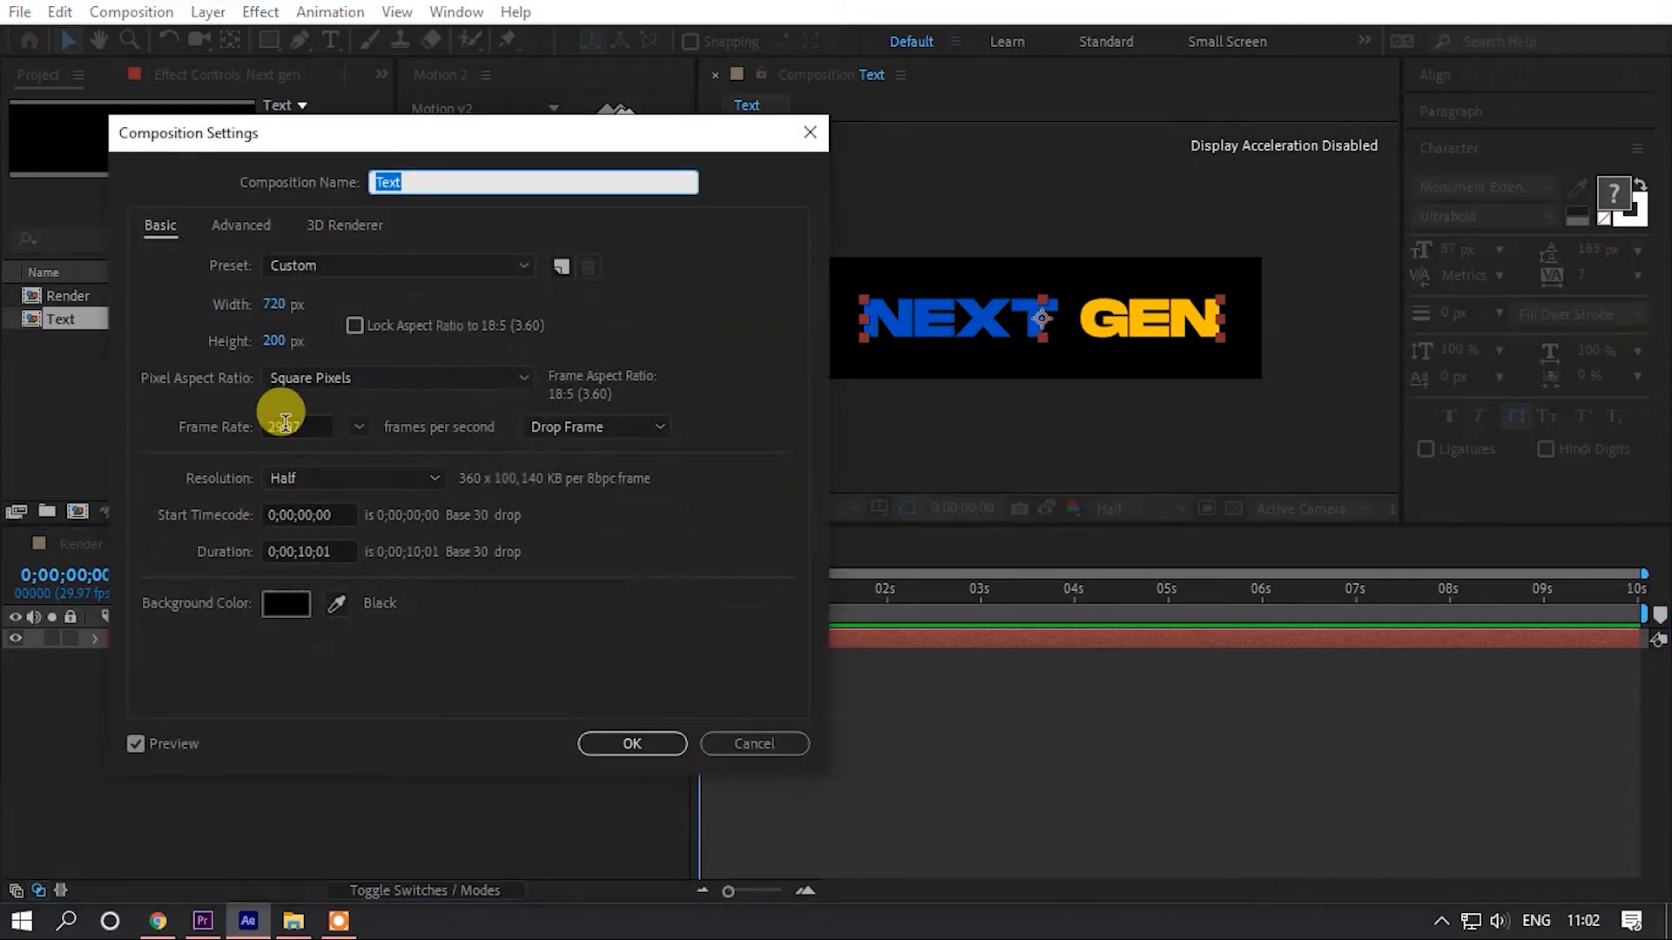
pyautogui.click(277, 341)
pyautogui.write('100')
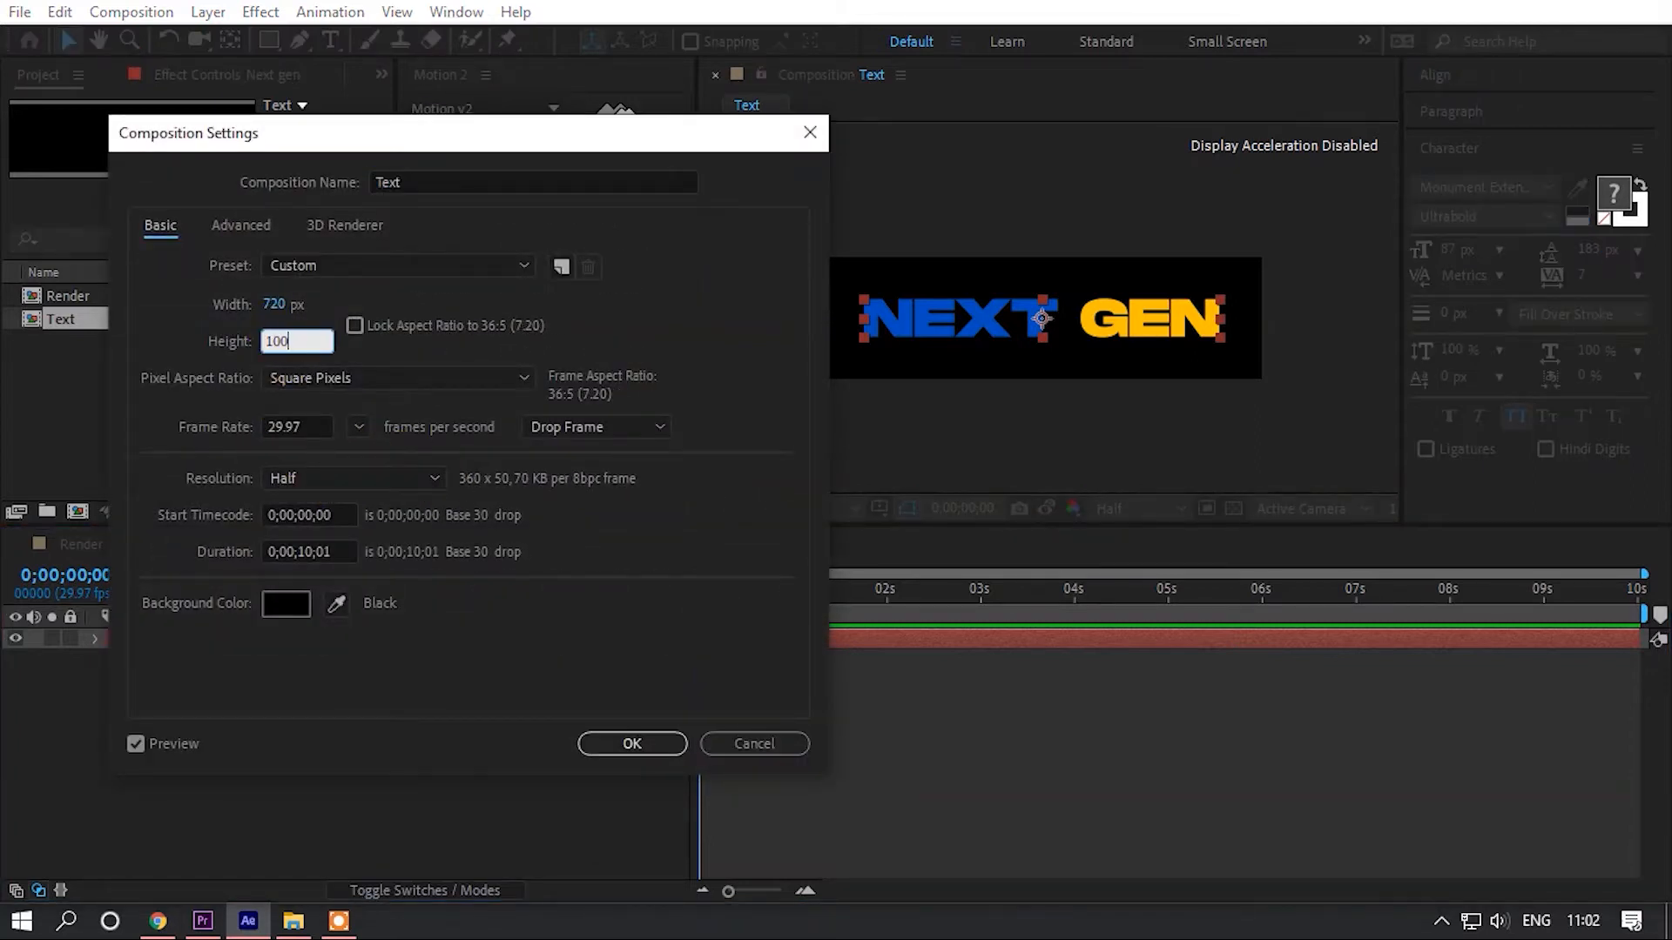
pyautogui.press('Return')
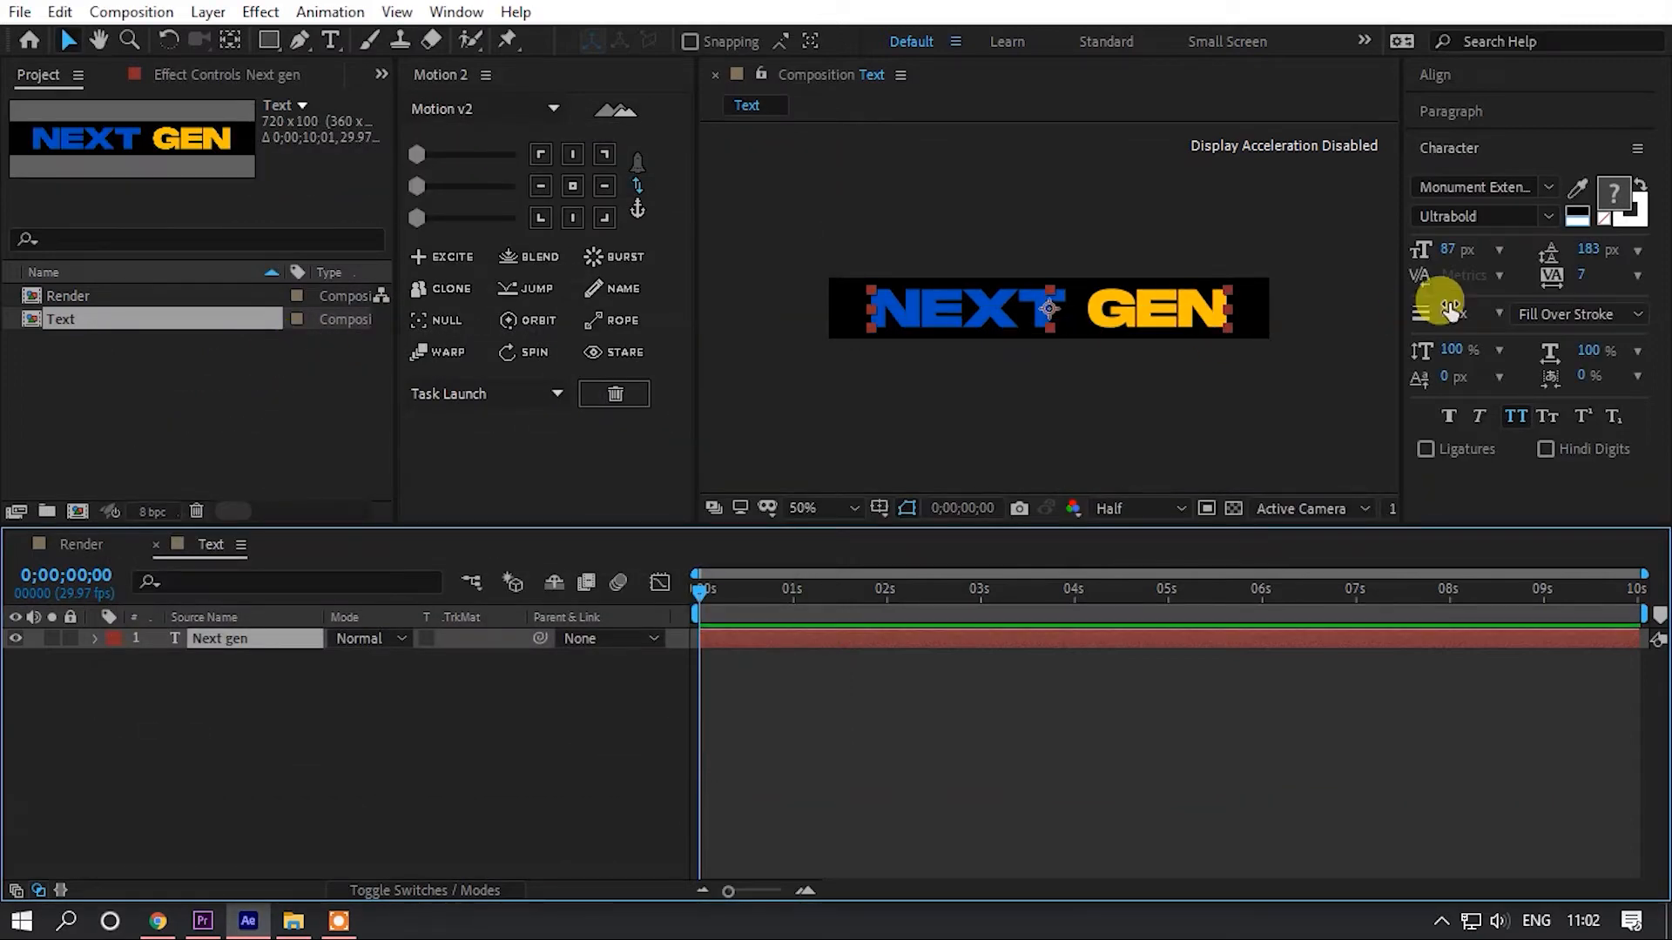
pyautogui.click(505, 740)
pyautogui.click(966, 323)
pyautogui.click(438, 689)
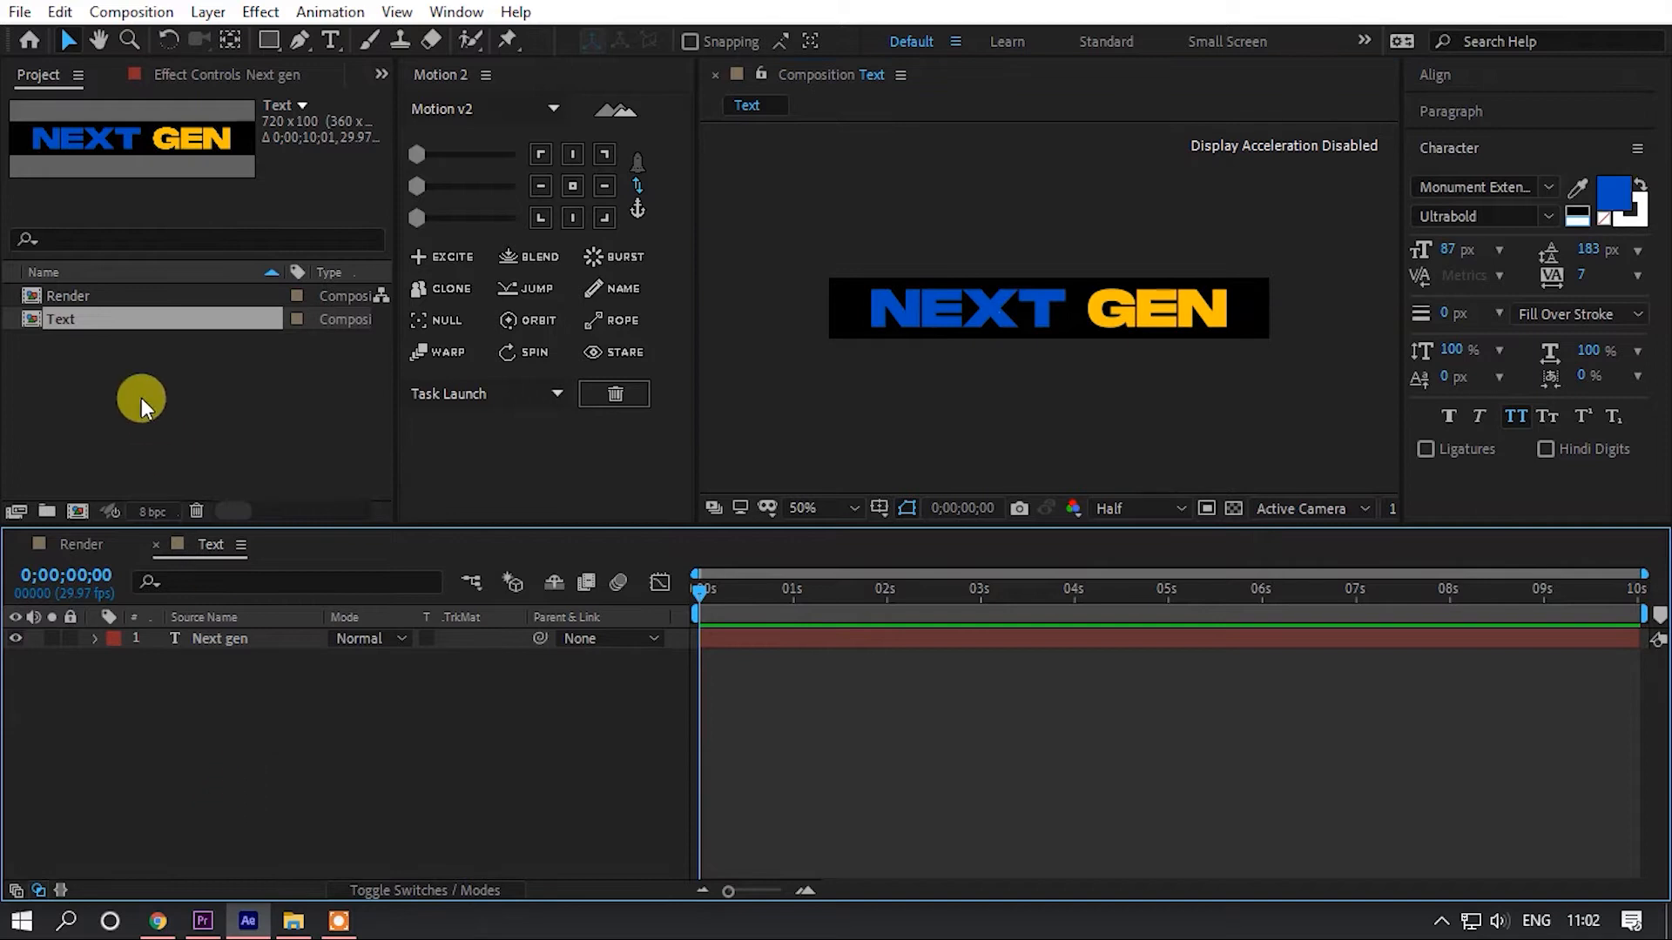
# - Create a new composition 3840 px wide and 1280 px high, keeping the default name
pyautogui.click(131, 12)
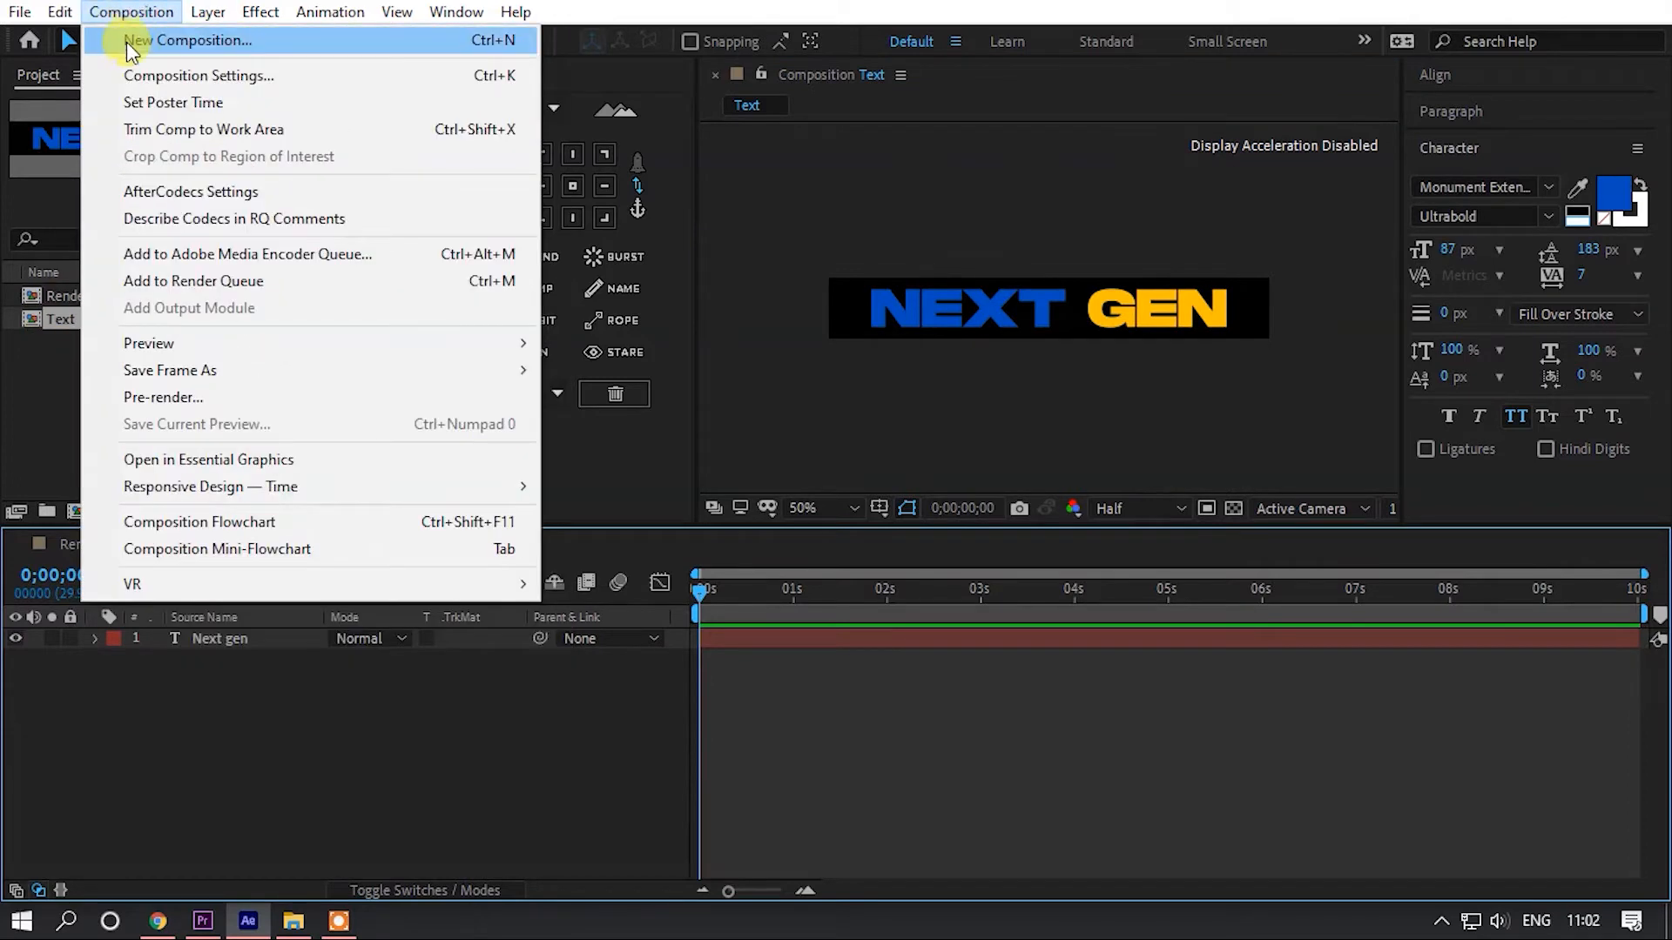
pyautogui.click(127, 42)
pyautogui.click(275, 304)
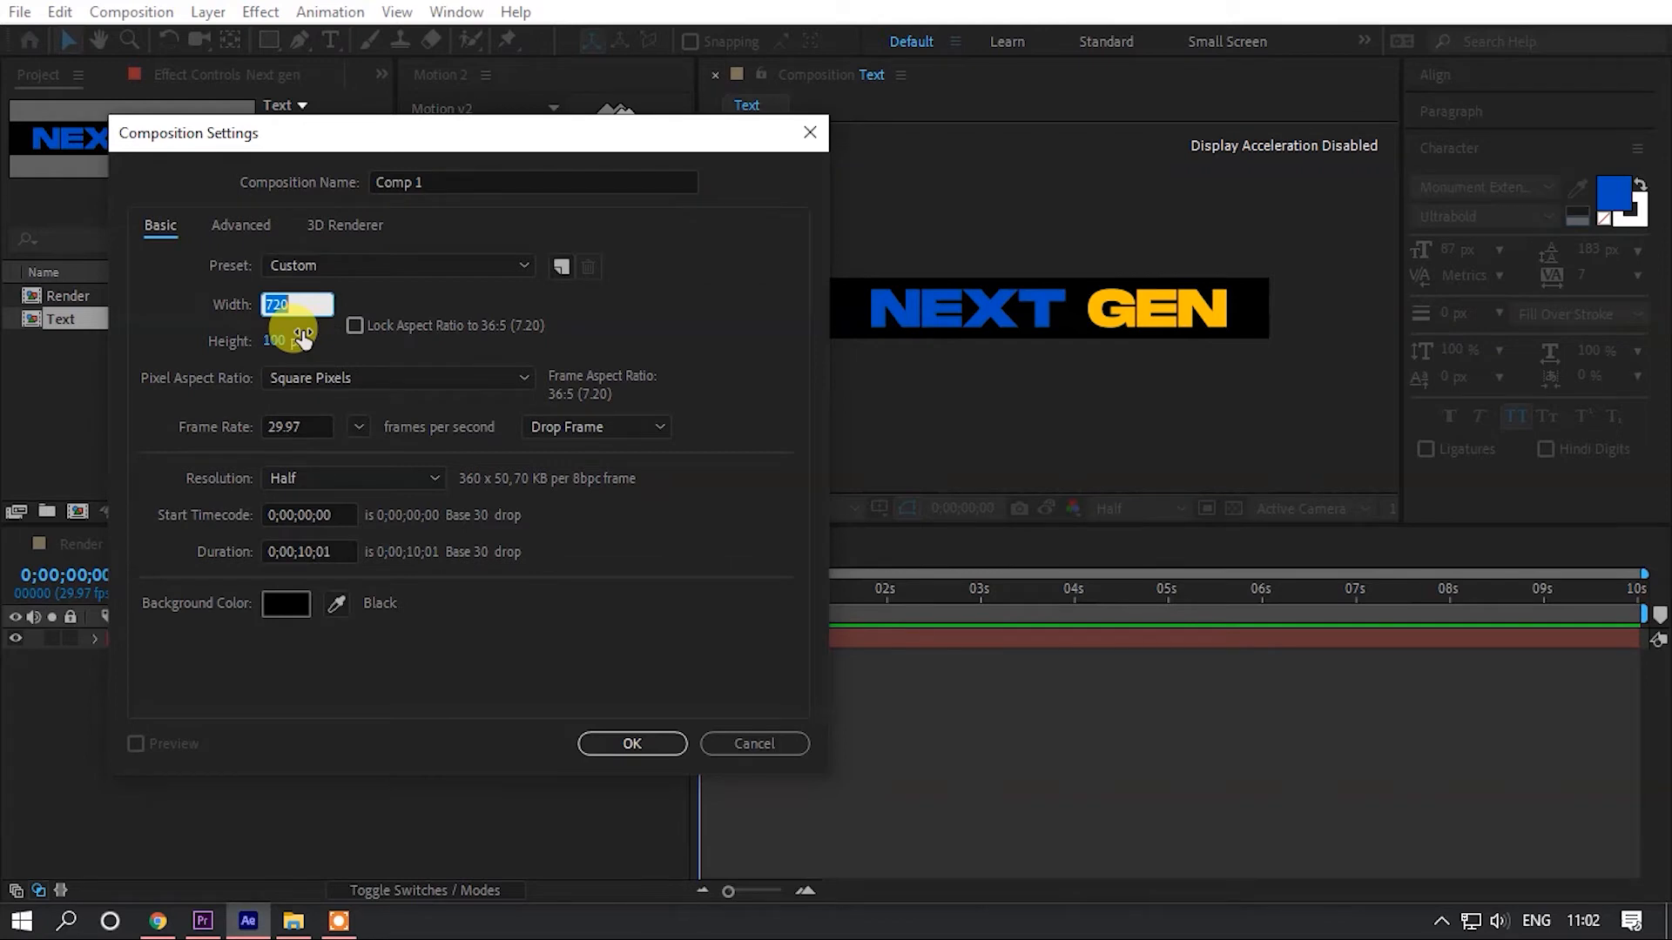
pyautogui.write('3840')
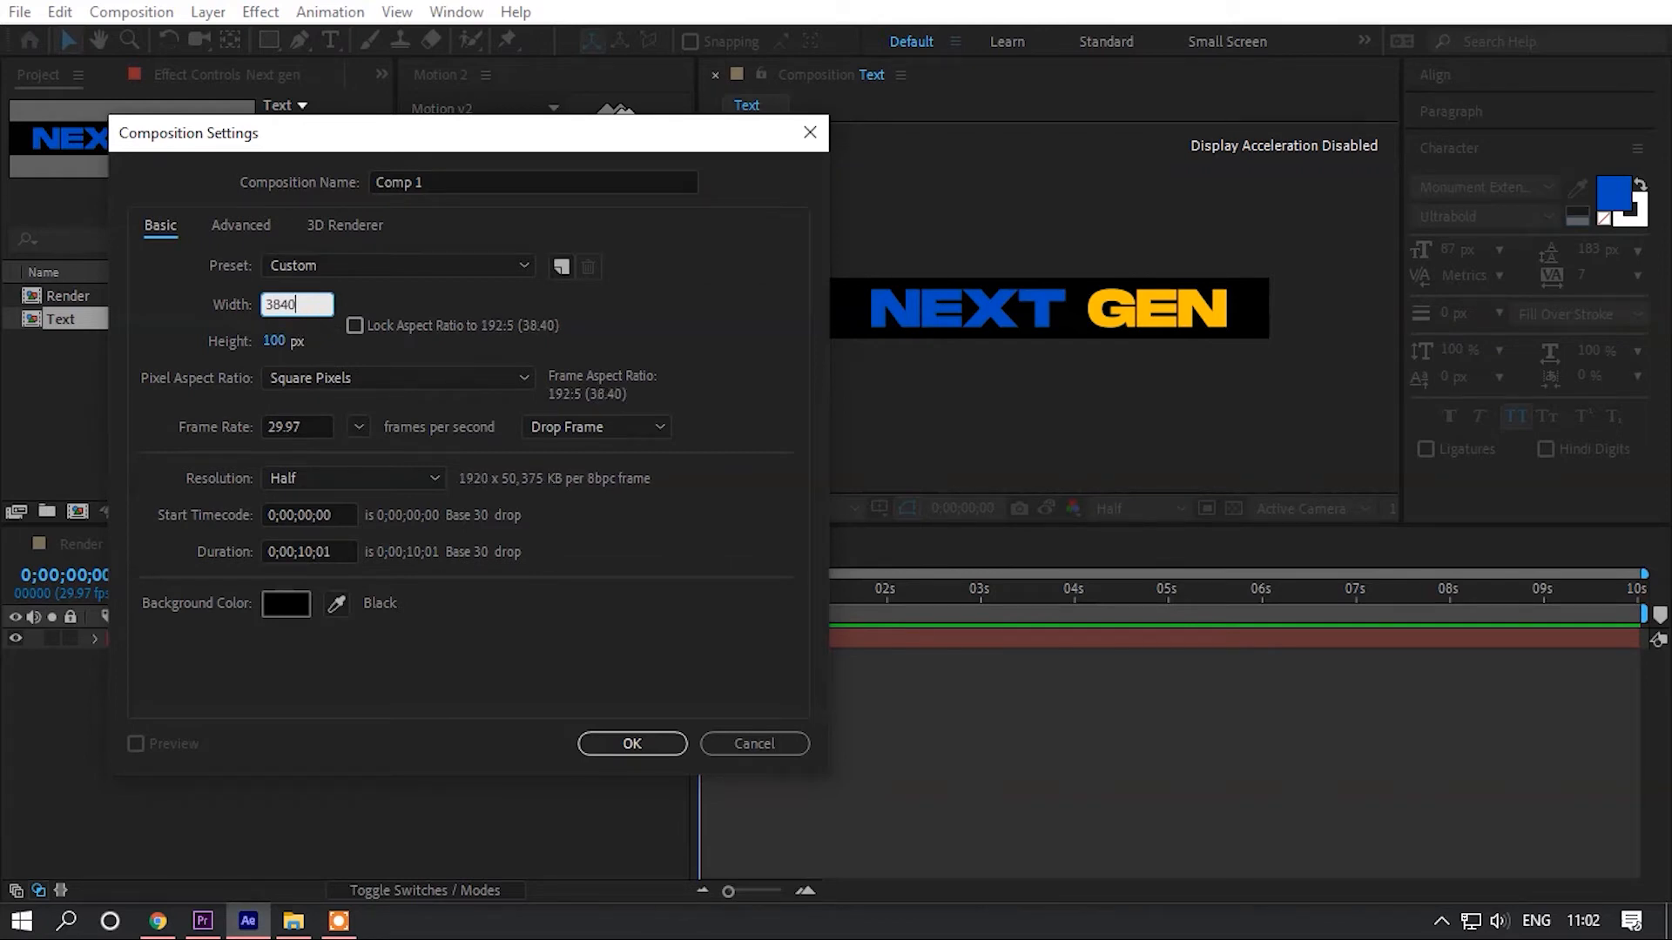
pyautogui.click(302, 331)
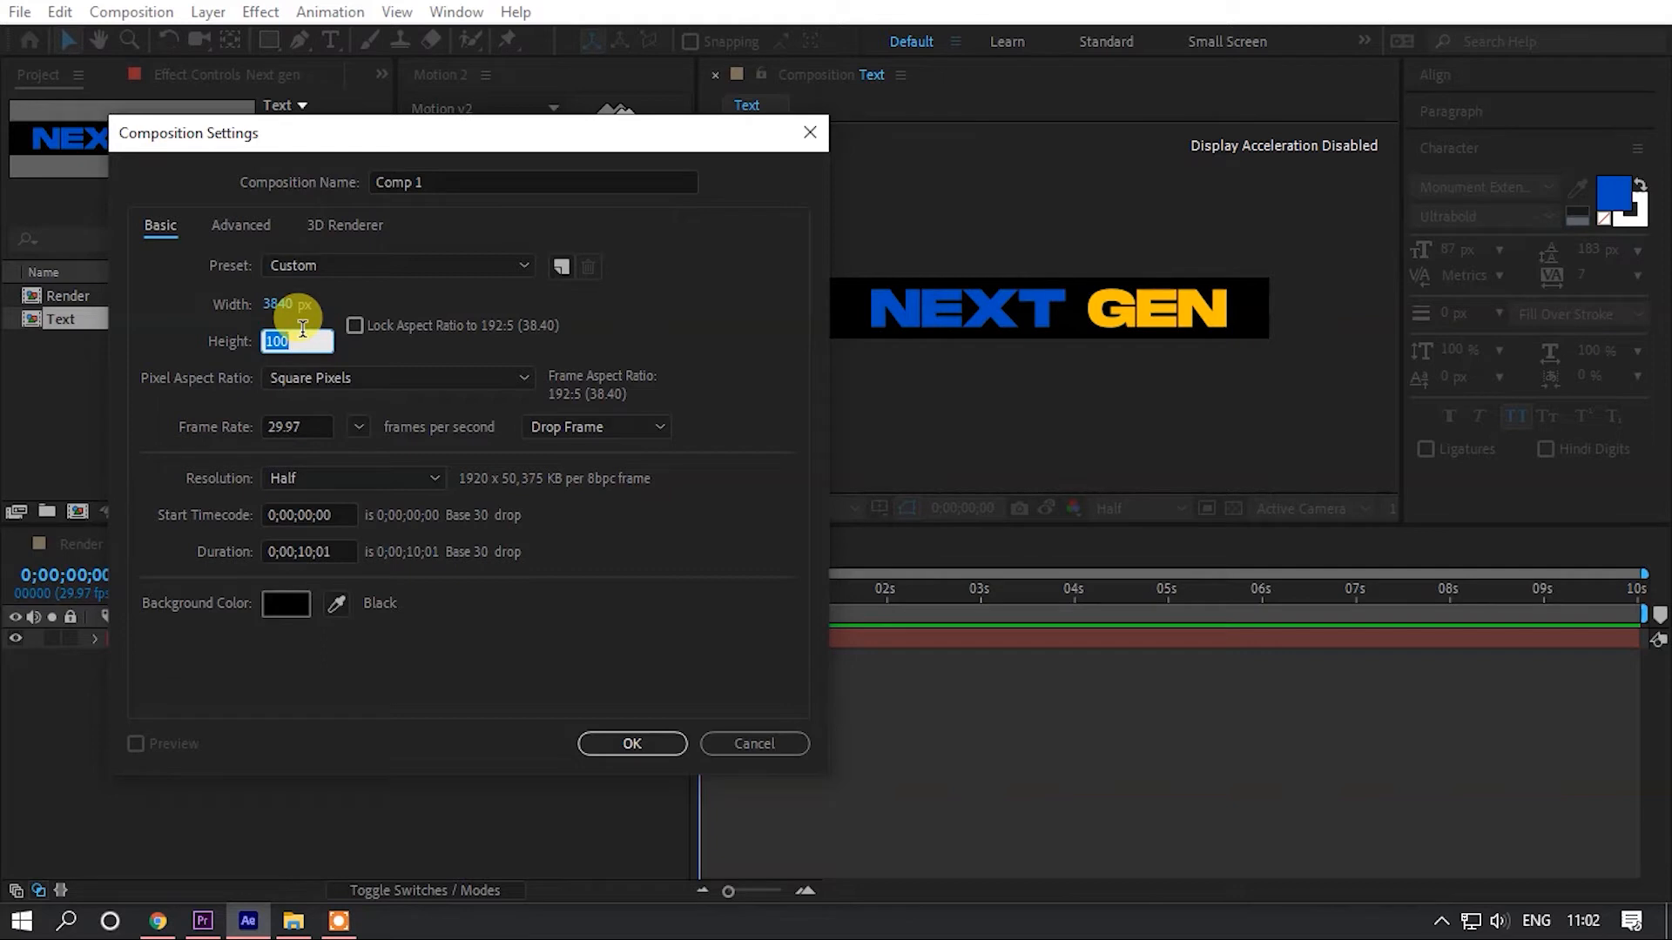
pyautogui.write('1280')
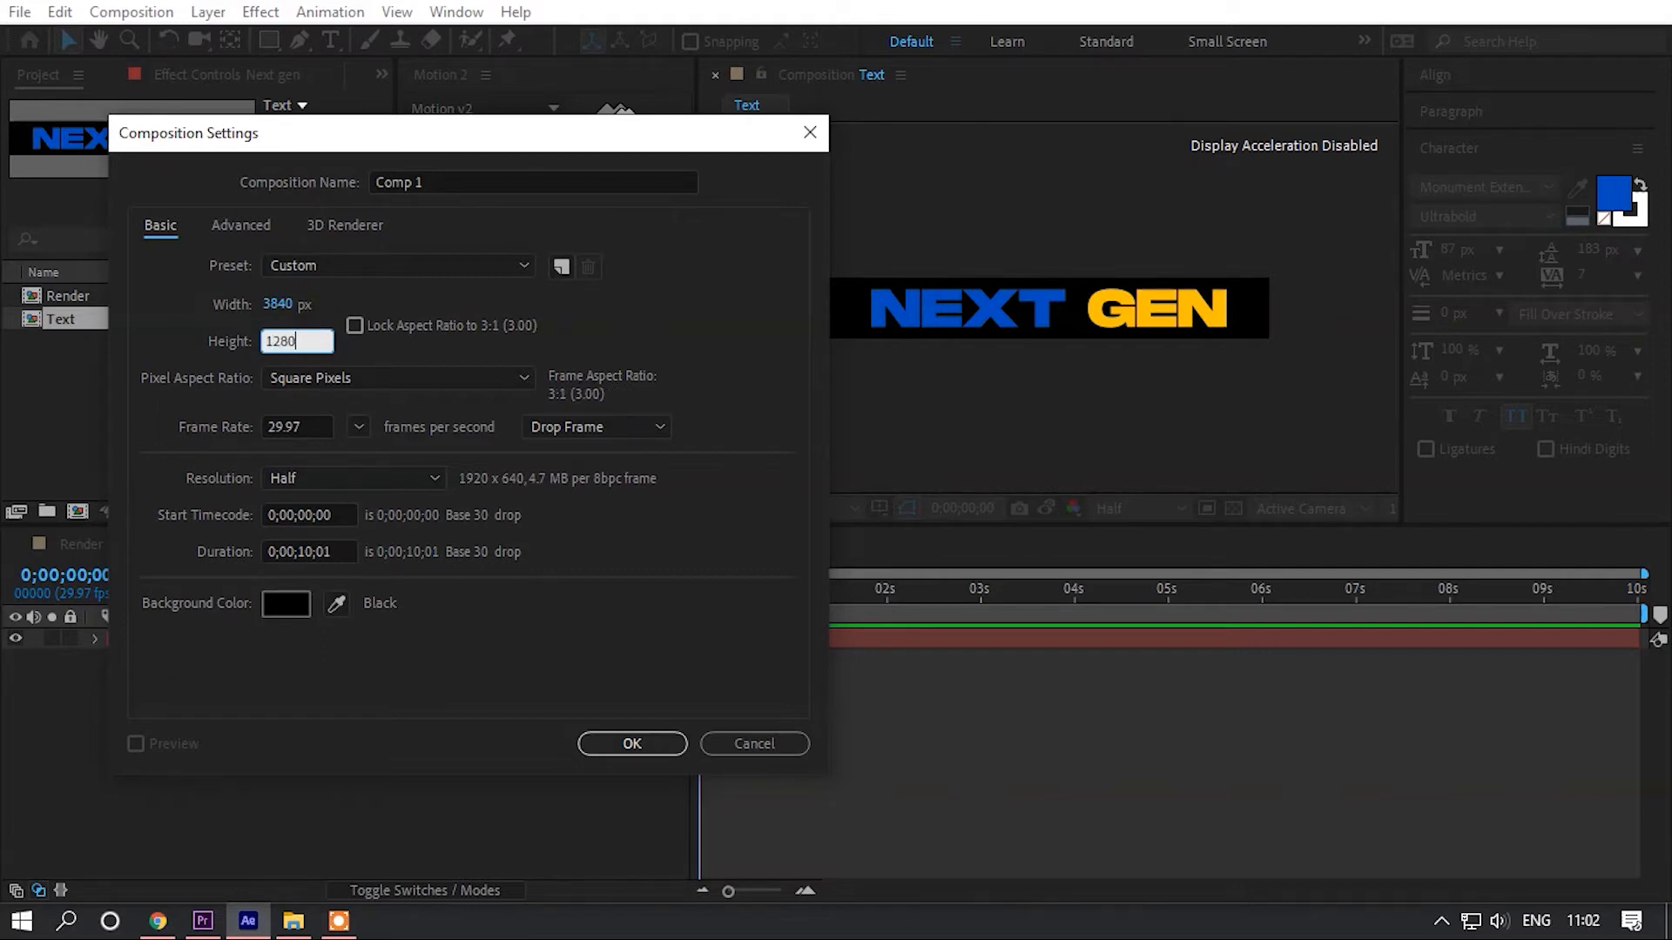
pyautogui.press('Return')
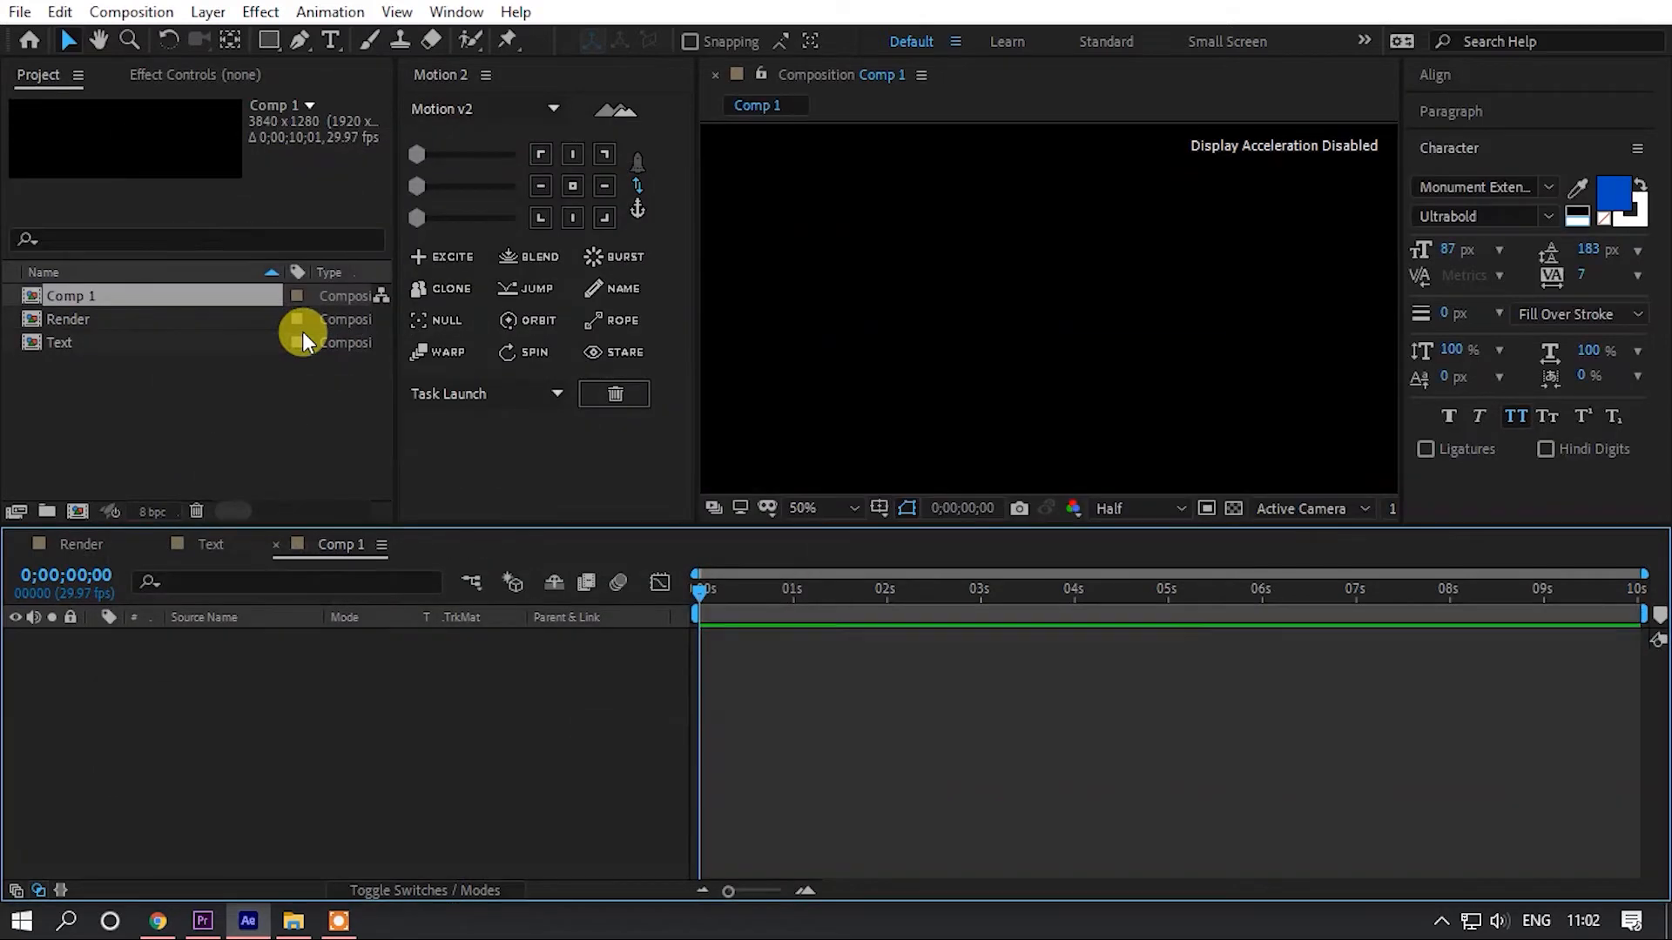
# - Add the Text composition as a layer in the new Comp 1 composition
pyautogui.click(66, 345)
pyautogui.moveTo(66, 339); pyautogui.dragTo(199, 644)
pyautogui.scroll(2, 1094, 331)
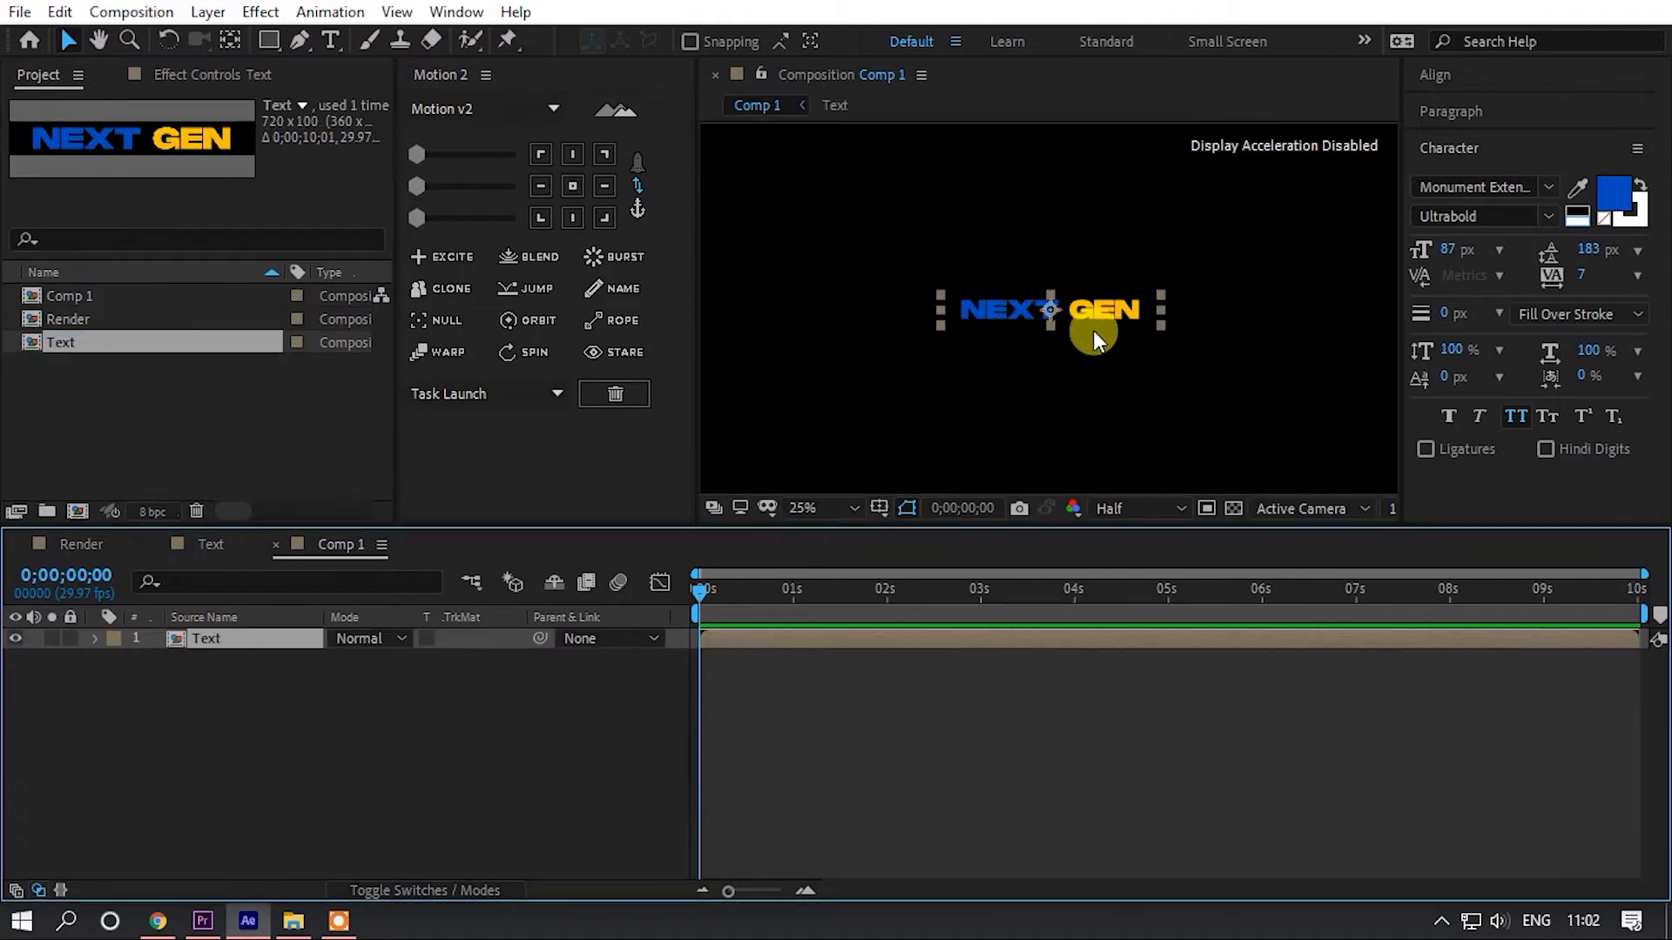
pyautogui.scroll(-2, 1094, 331)
# - Set the Text layer's rotation to 90 degrees in Comp 1
pyautogui.press('r')
pyautogui.click(369, 662)
pyautogui.write('90')
pyautogui.press('Return')
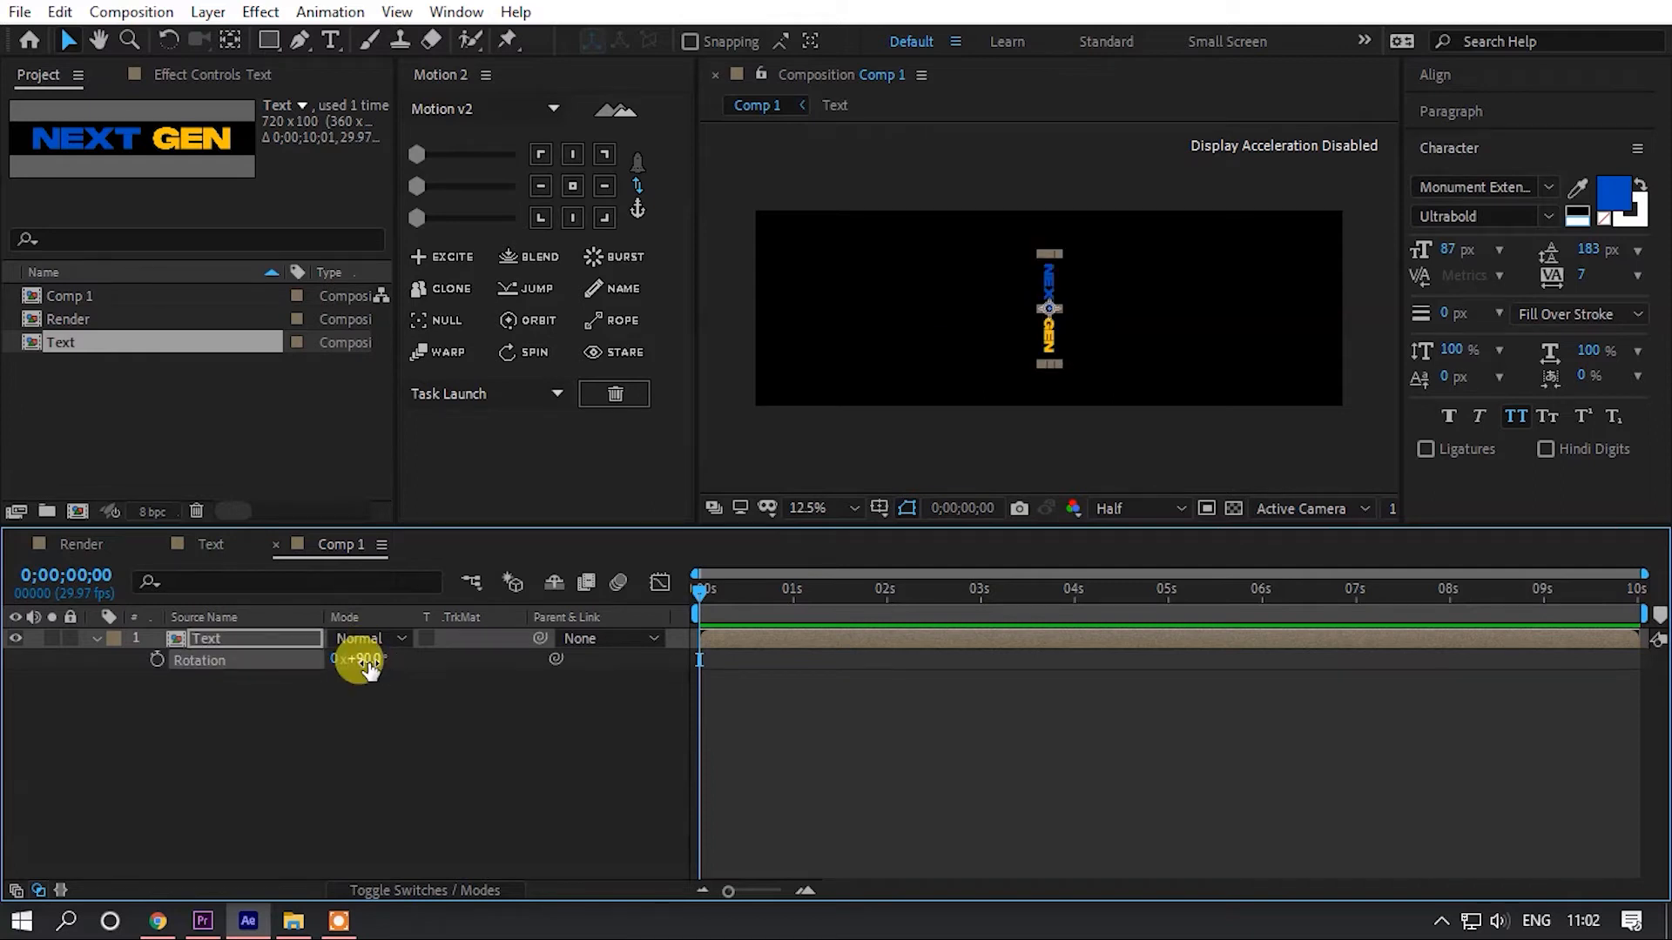
# - Scale the rotated Text layer in Comp 1 to 191% so it nearly fills the composition height
pyautogui.click(562, 756)
pyautogui.scroll(2, 1065, 338)
pyautogui.click(1050, 295)
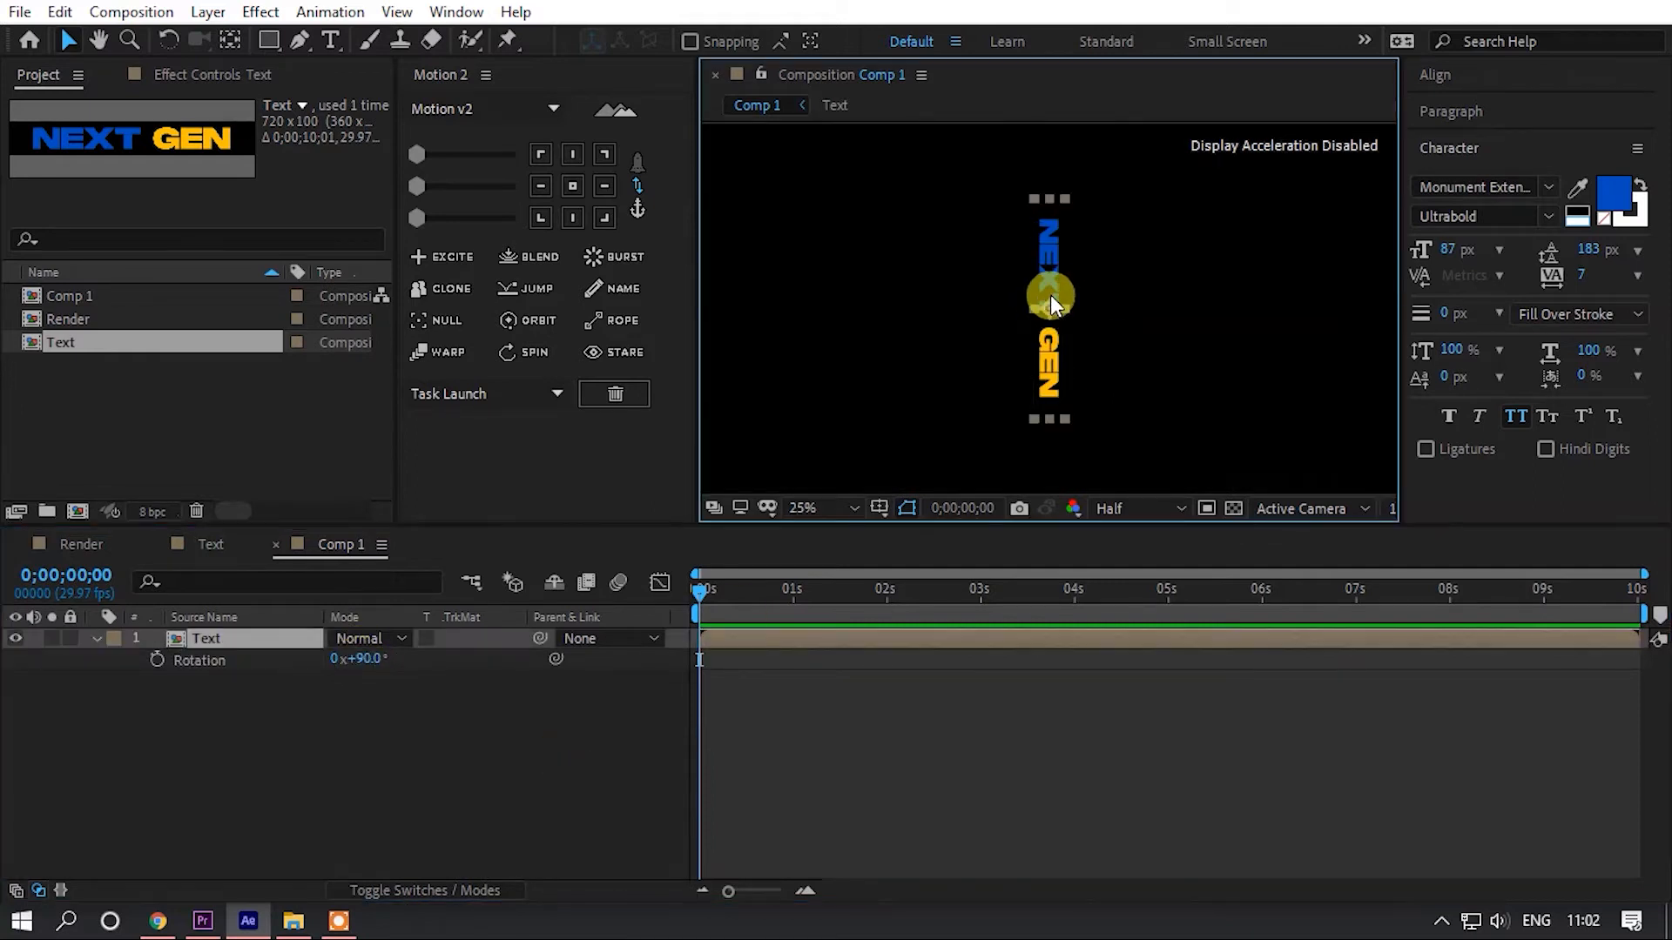
pyautogui.press('s')
pyautogui.moveTo(376, 660); pyautogui.dragTo(492, 662)
pyautogui.scroll(-1, 1104, 290)
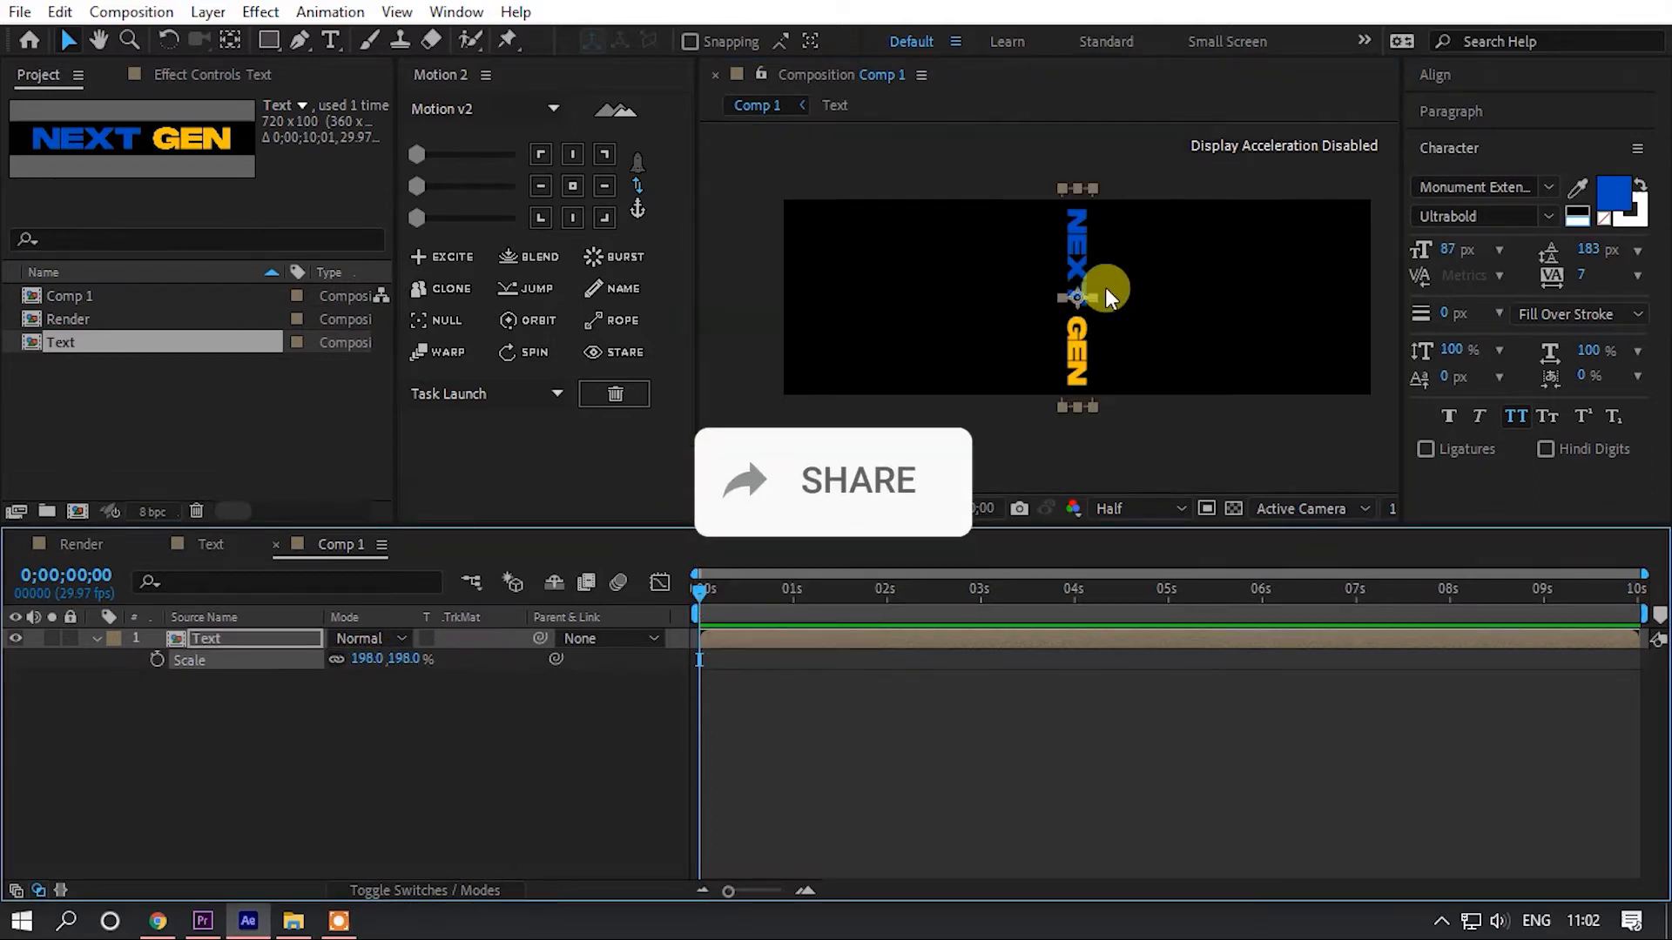
pyautogui.moveTo(358, 653); pyautogui.dragTo(345, 649)
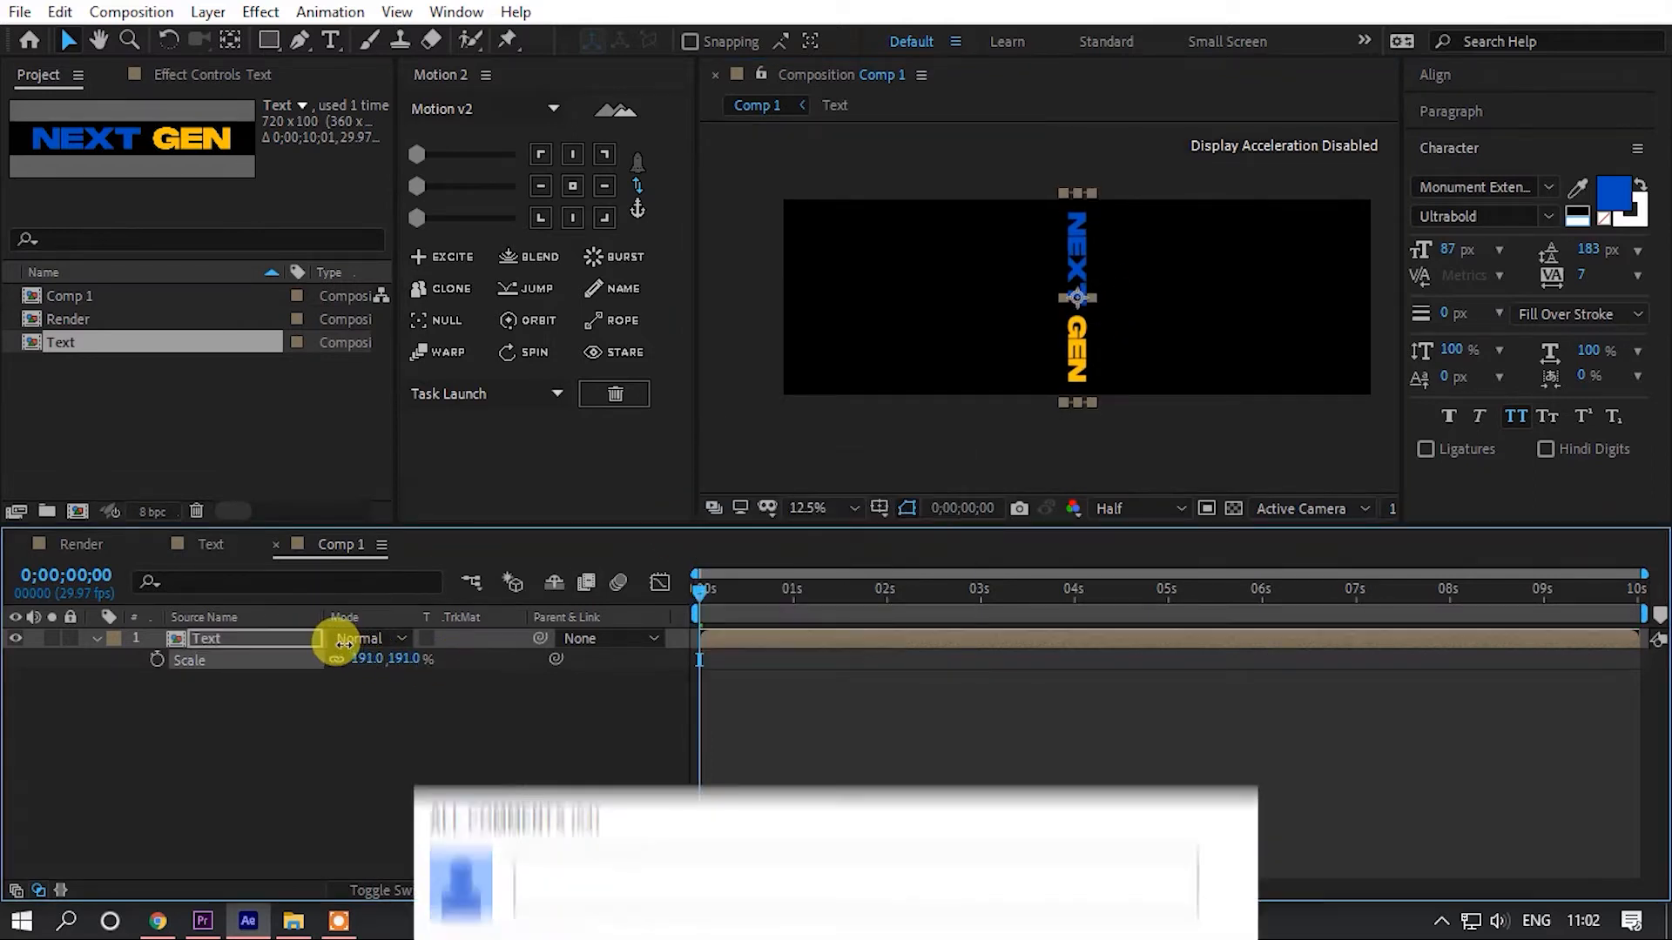
pyautogui.click(1019, 286)
pyautogui.click(1084, 267)
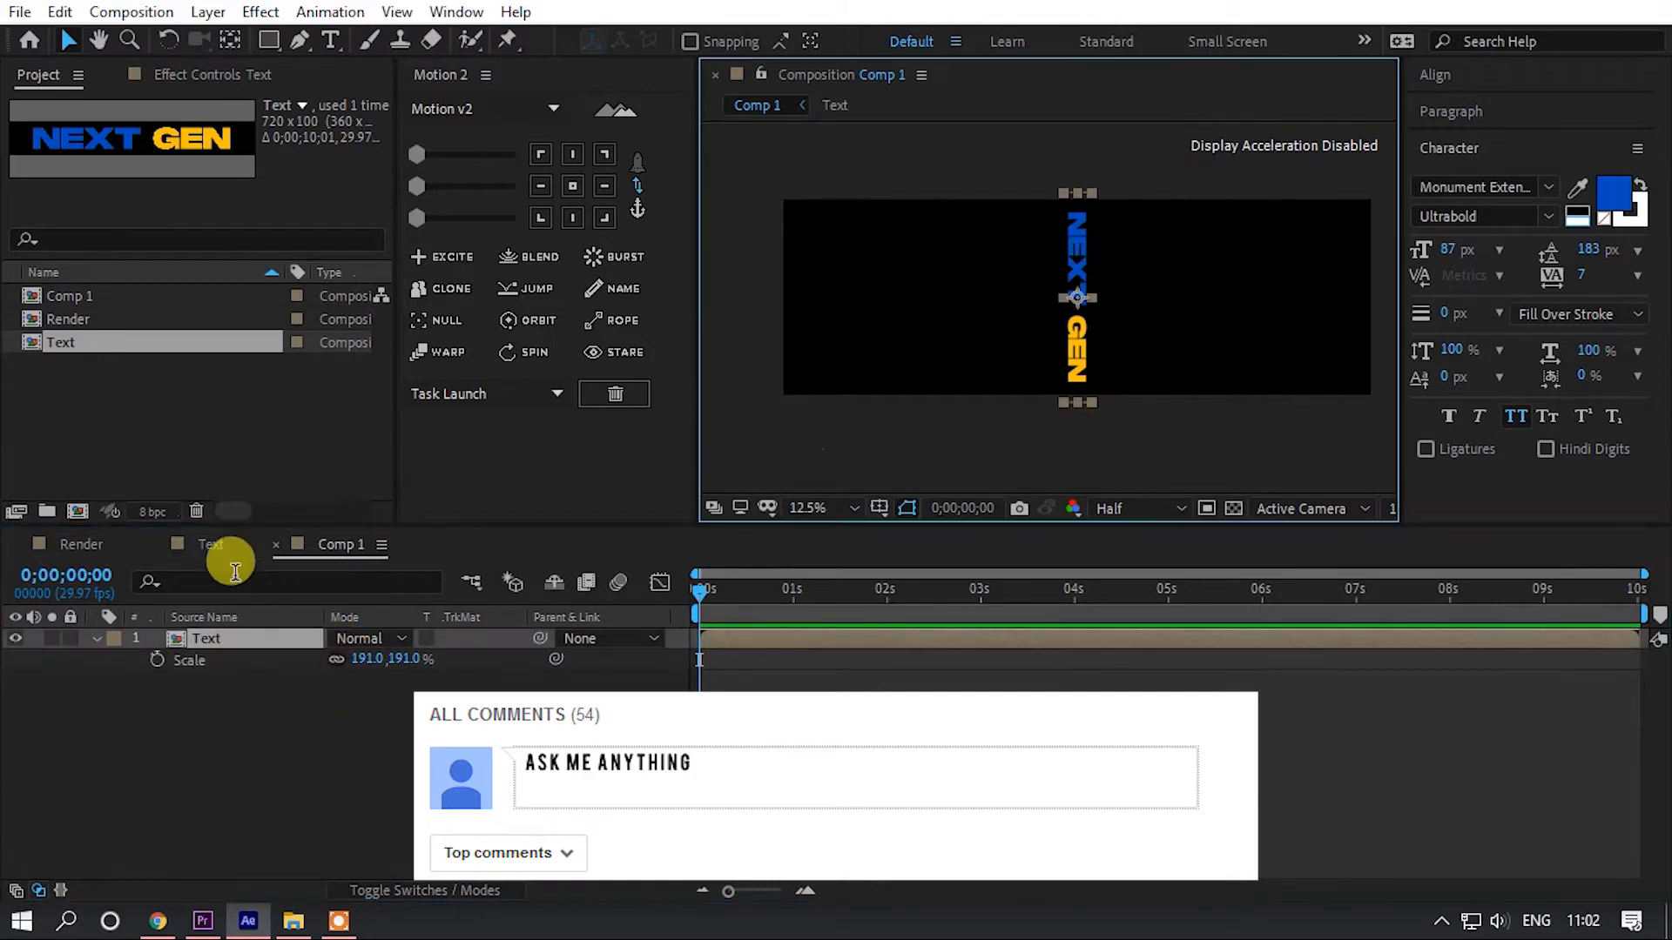
# - Apply the Motion Tile effect to the Text layer and set its Output Height to 2290
pyautogui.hotkey('ctrl', 'space')
pyautogui.write('motion')
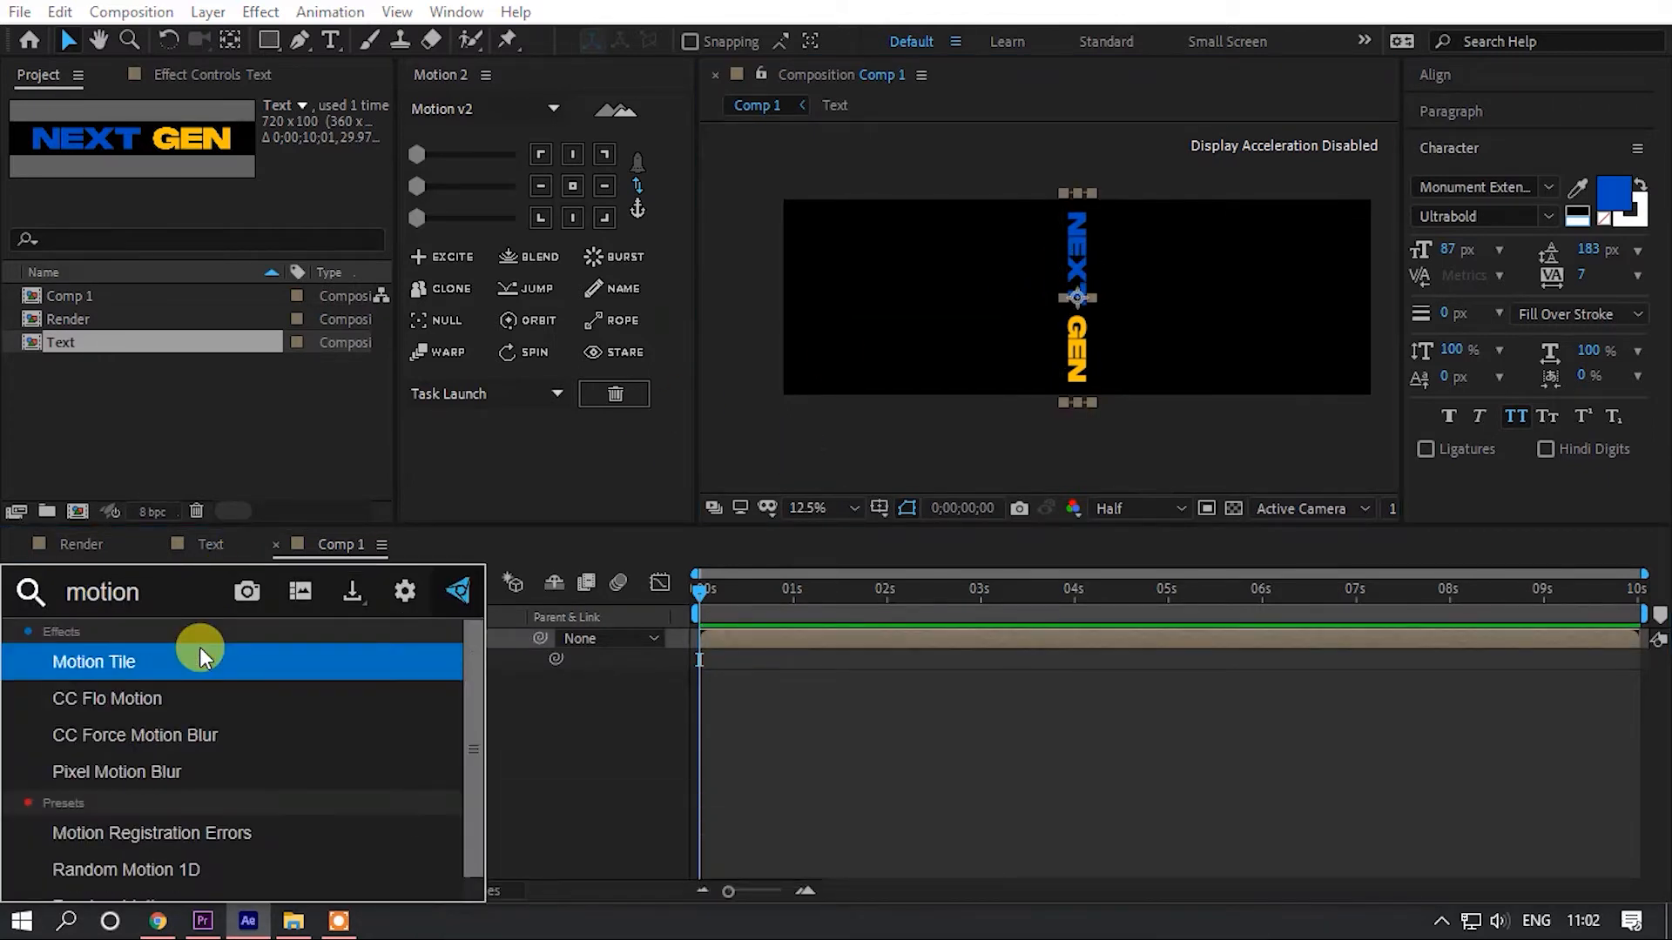
pyautogui.press('Return')
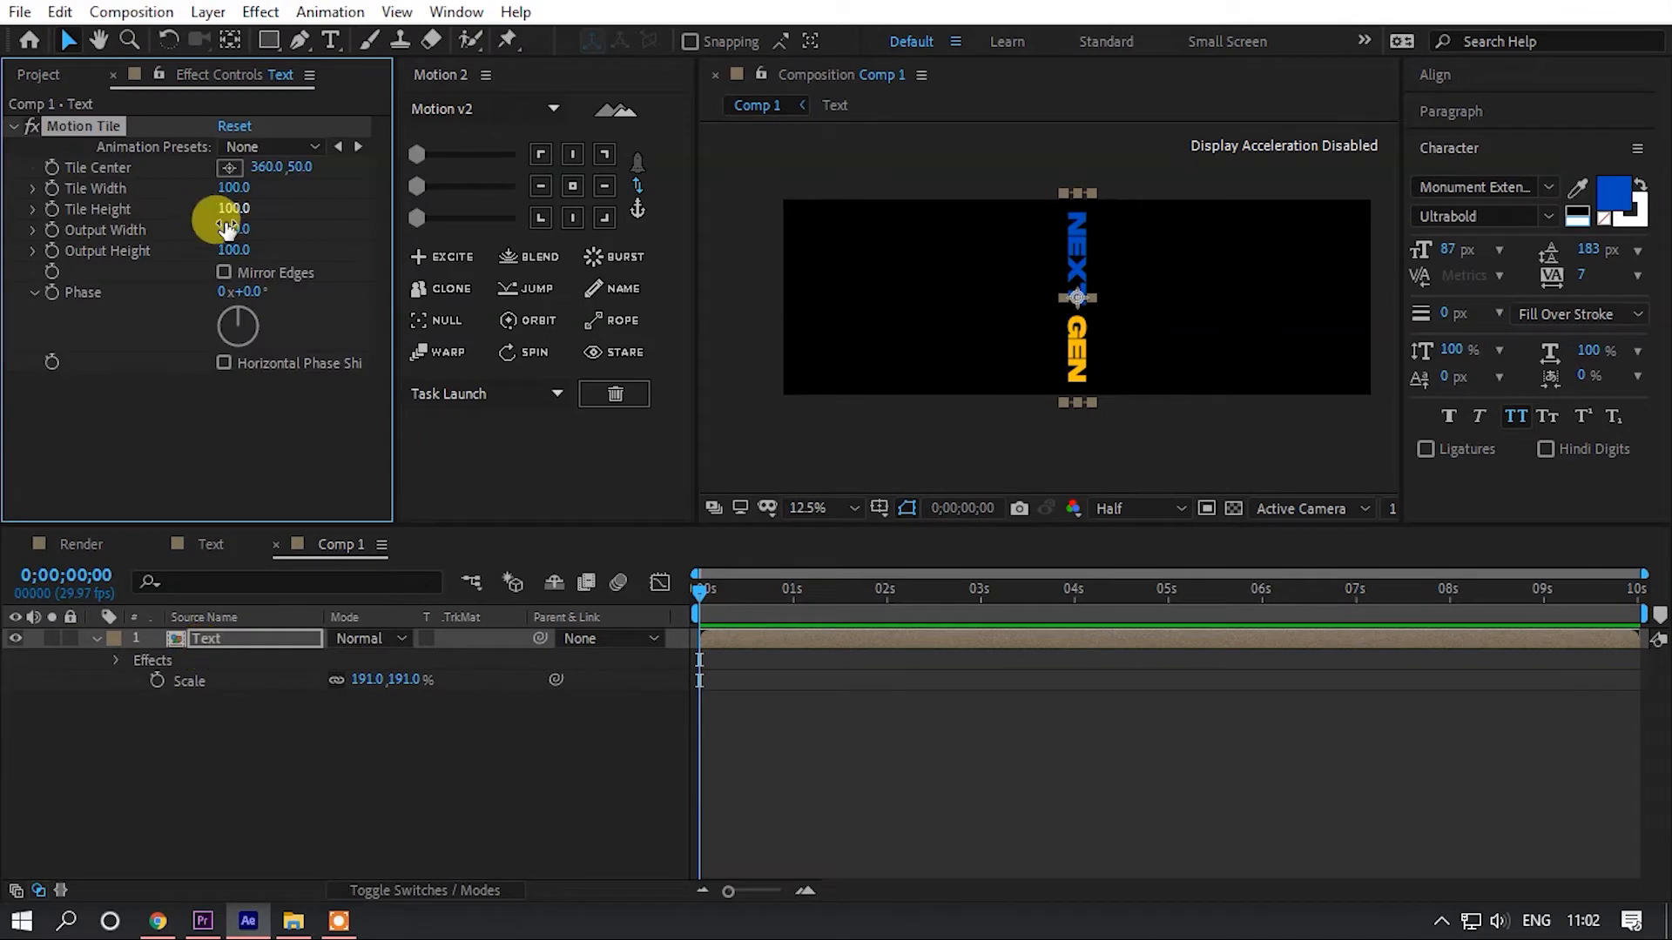
pyautogui.moveTo(244, 249); pyautogui.dragTo(509, 243)
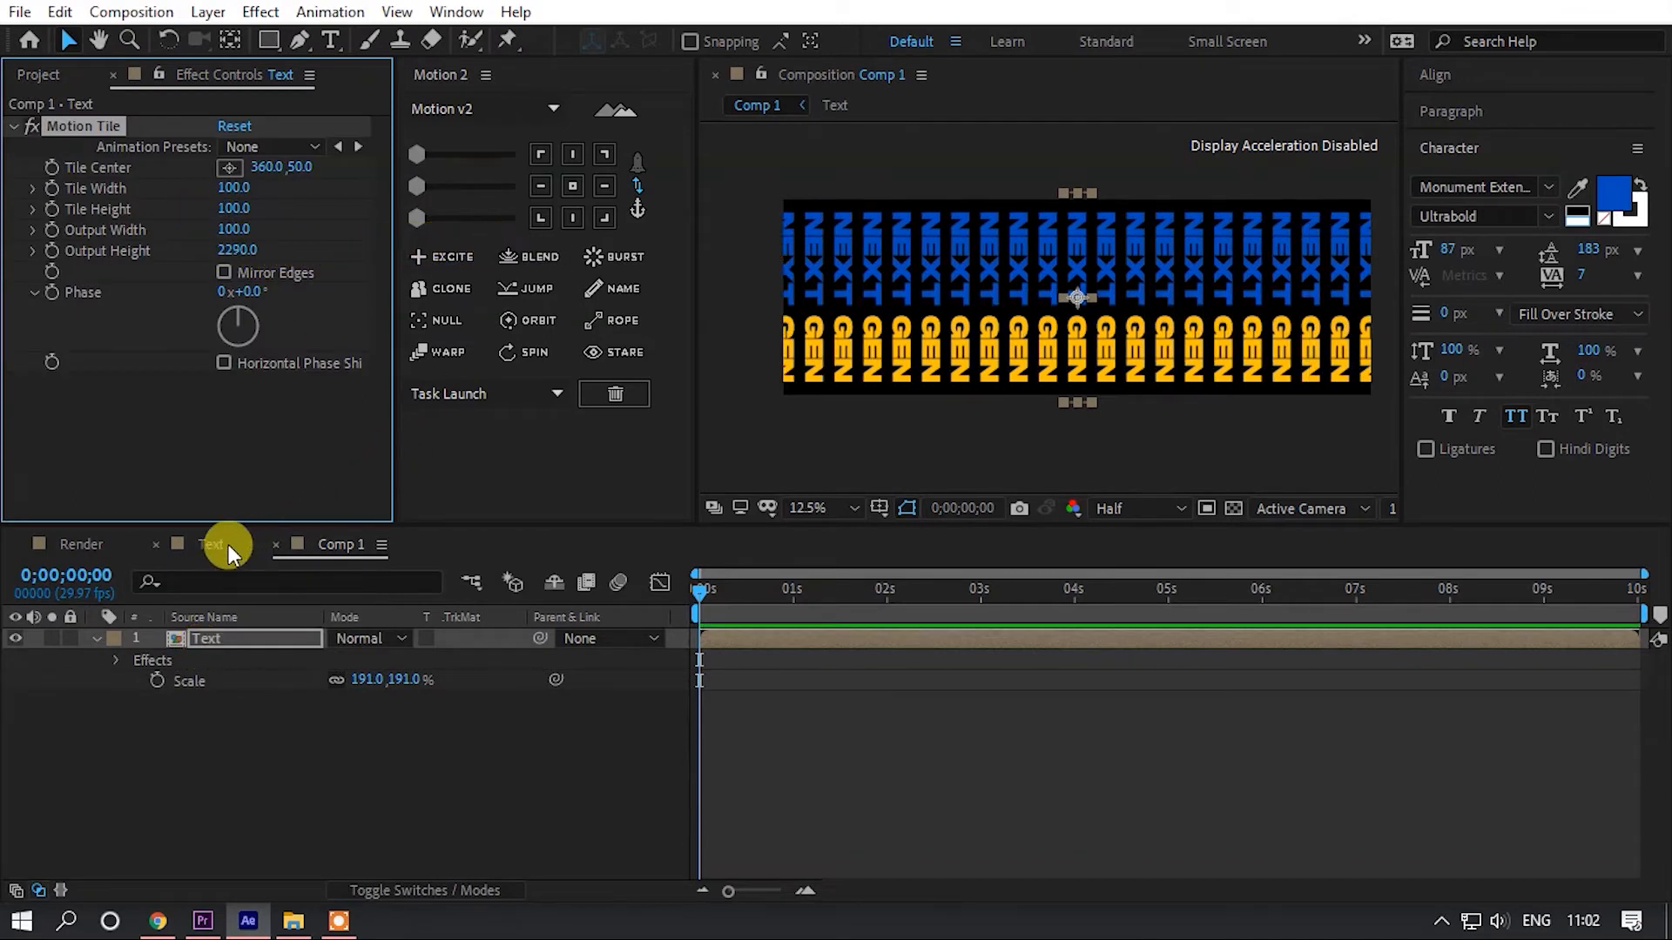
pyautogui.scroll(1, 1017, 307)
pyautogui.scroll(-1, 1075, 285)
pyautogui.click(1075, 285)
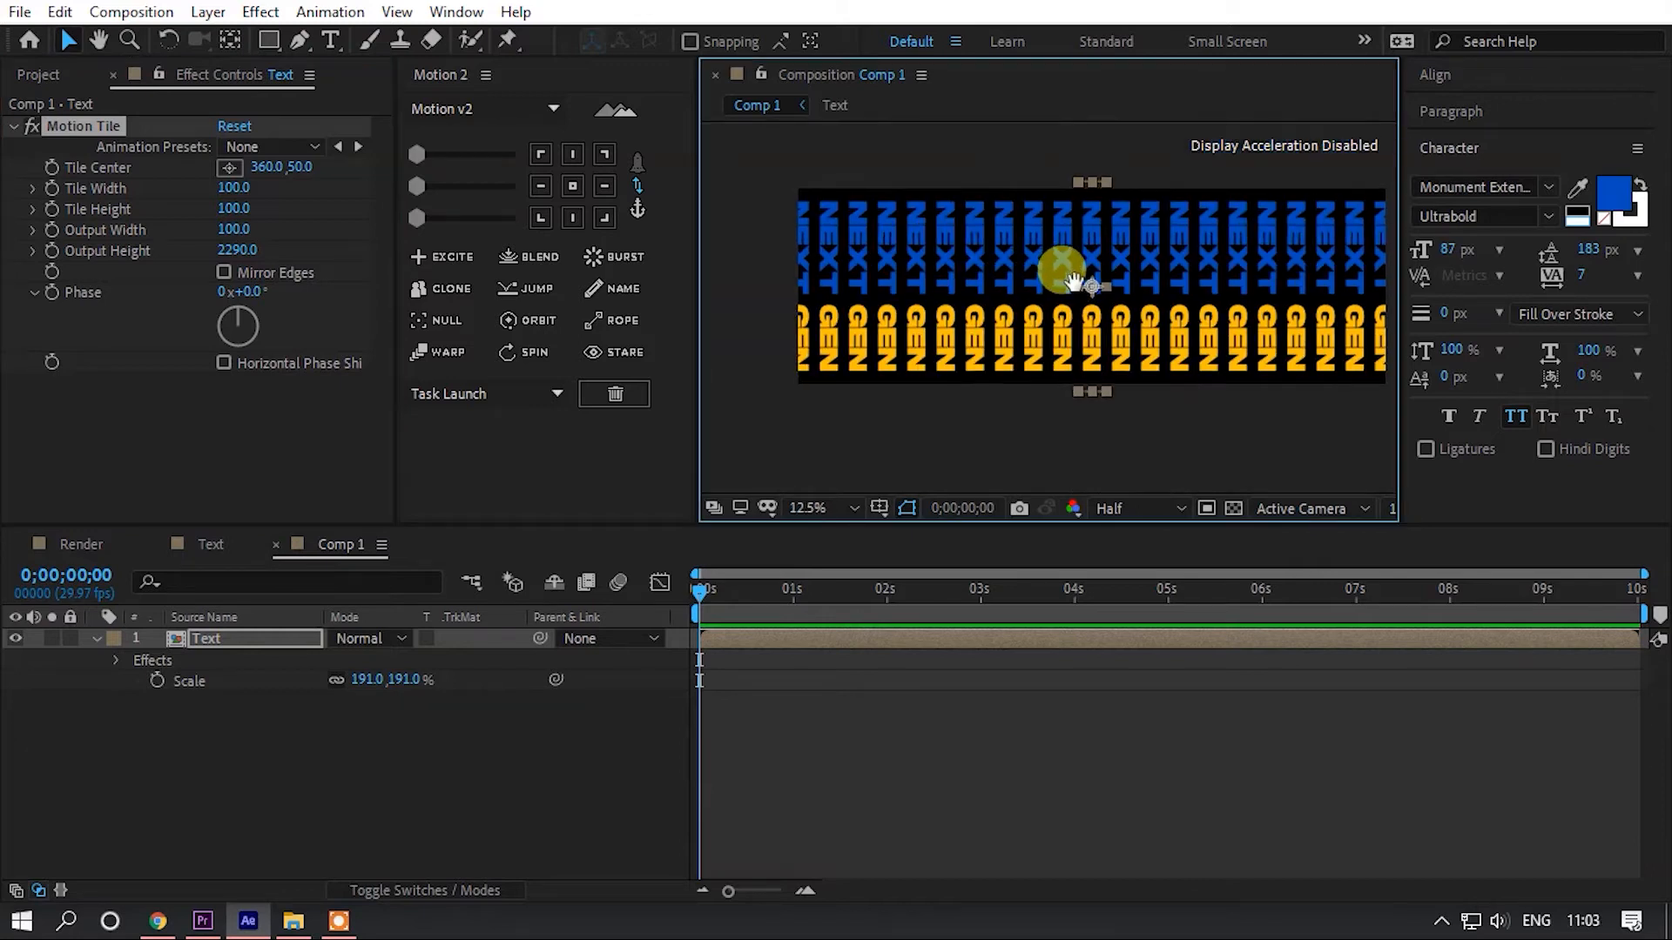
# - Set the vertical scale of the NEXT GEN text to 126%, recentre it in the Text composition and check the tiling in Comp 1
pyautogui.click(212, 547)
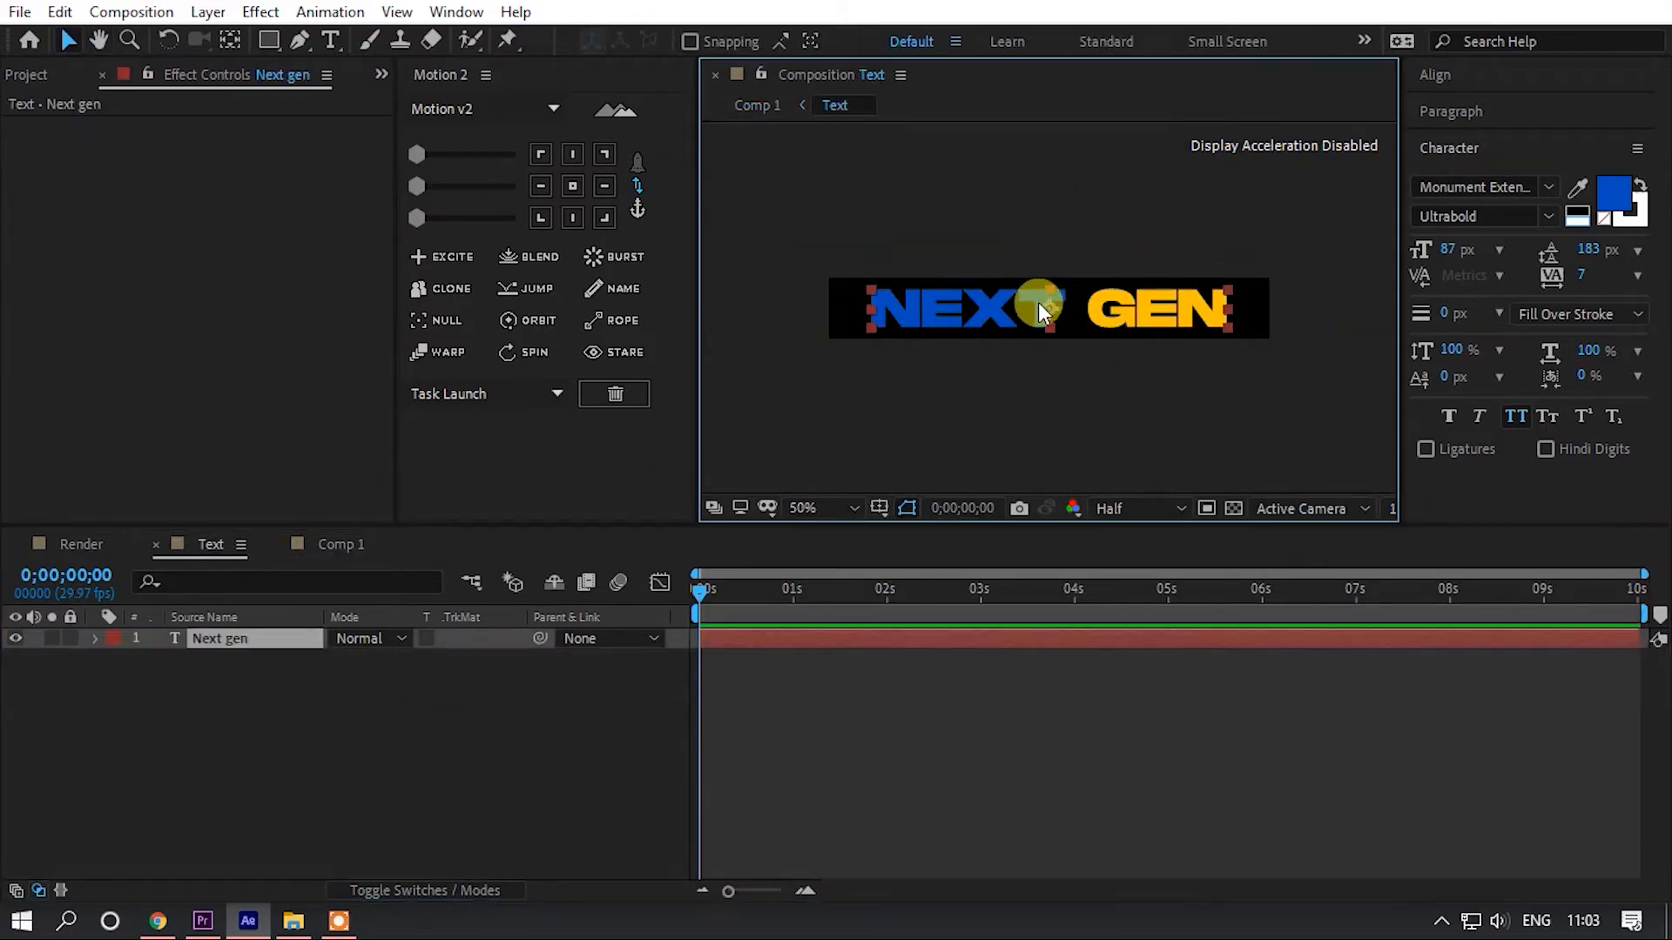
pyautogui.moveTo(1451, 349); pyautogui.dragTo(1494, 351)
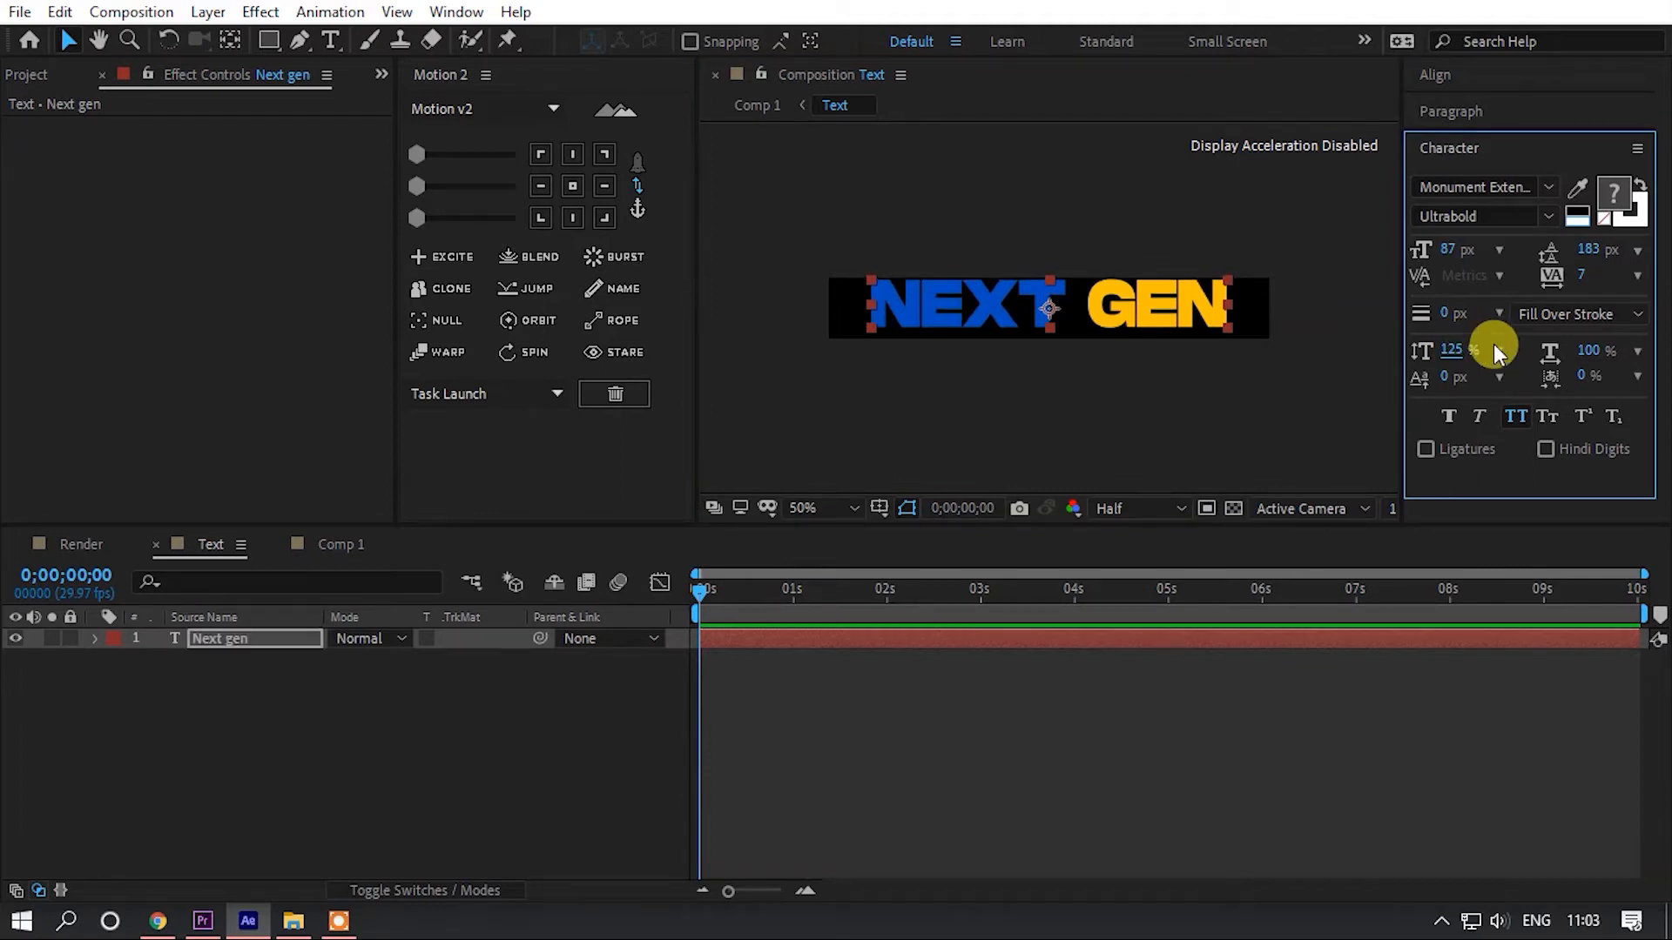
pyautogui.click(968, 315)
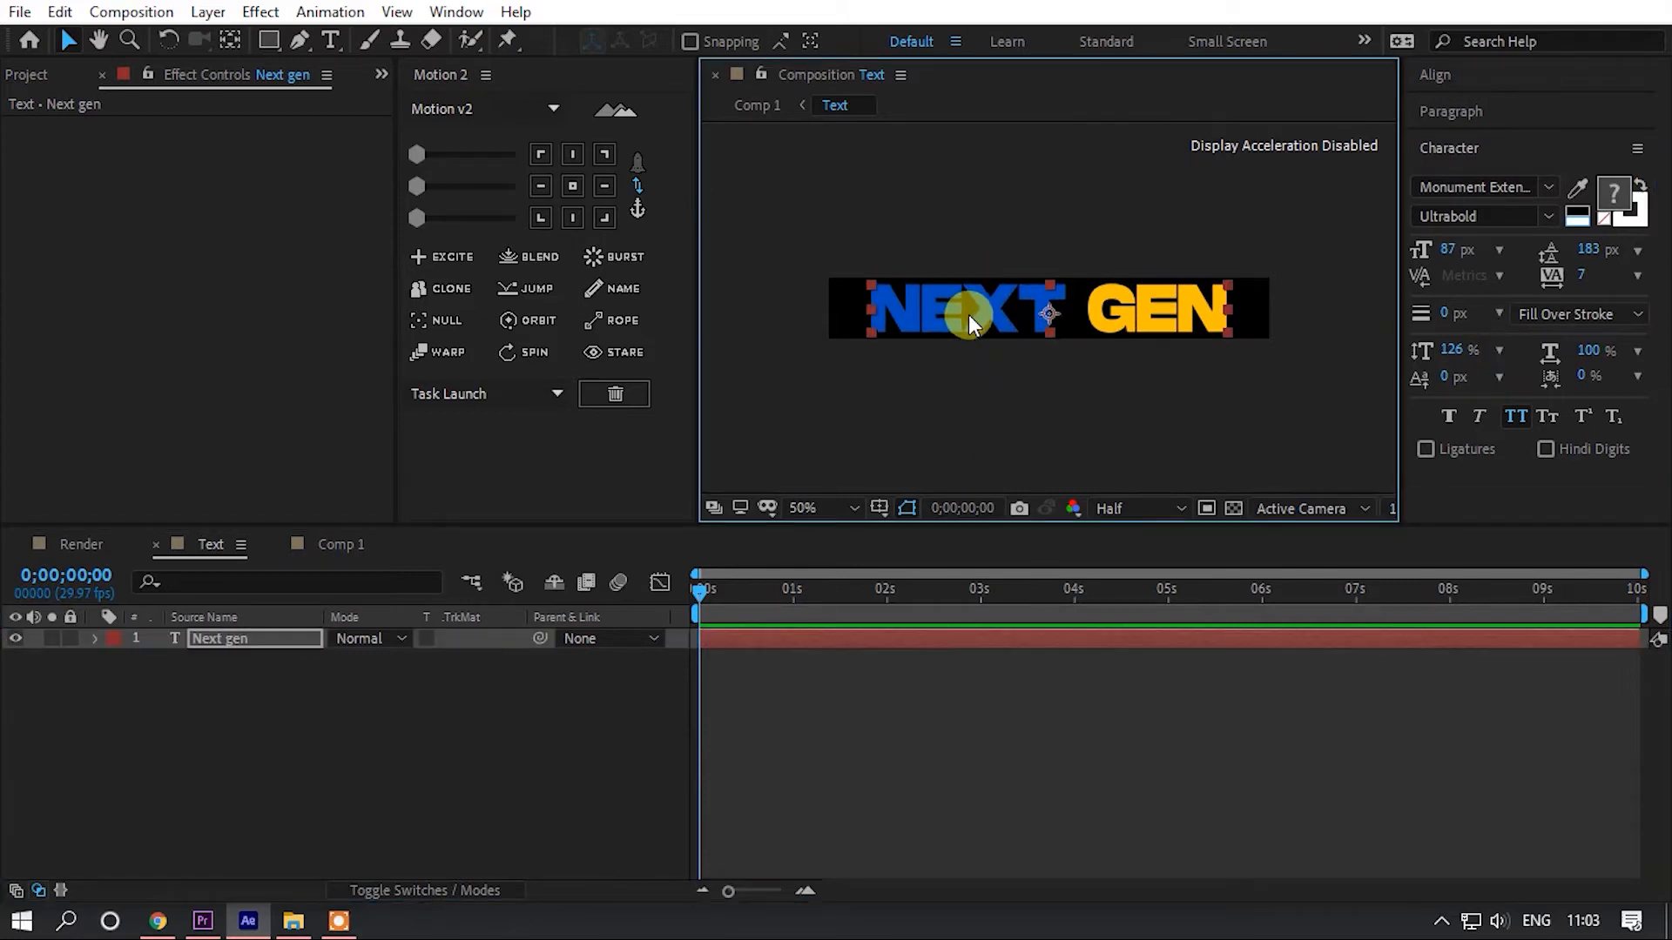
pyautogui.click(47, 87)
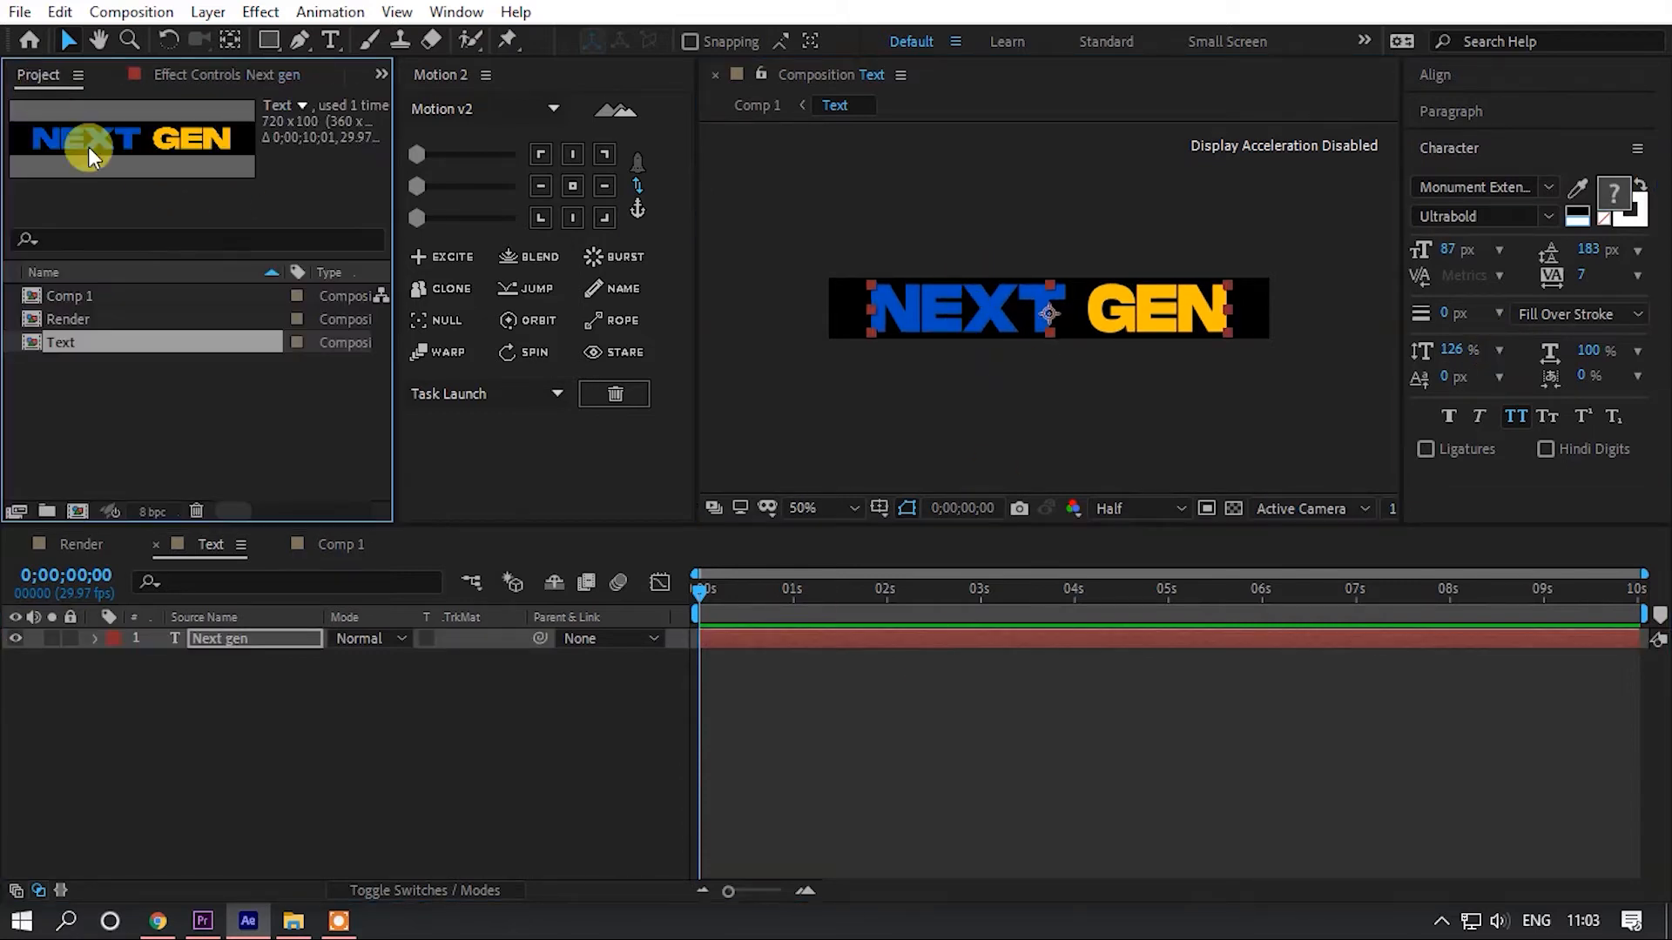
pyautogui.click(343, 545)
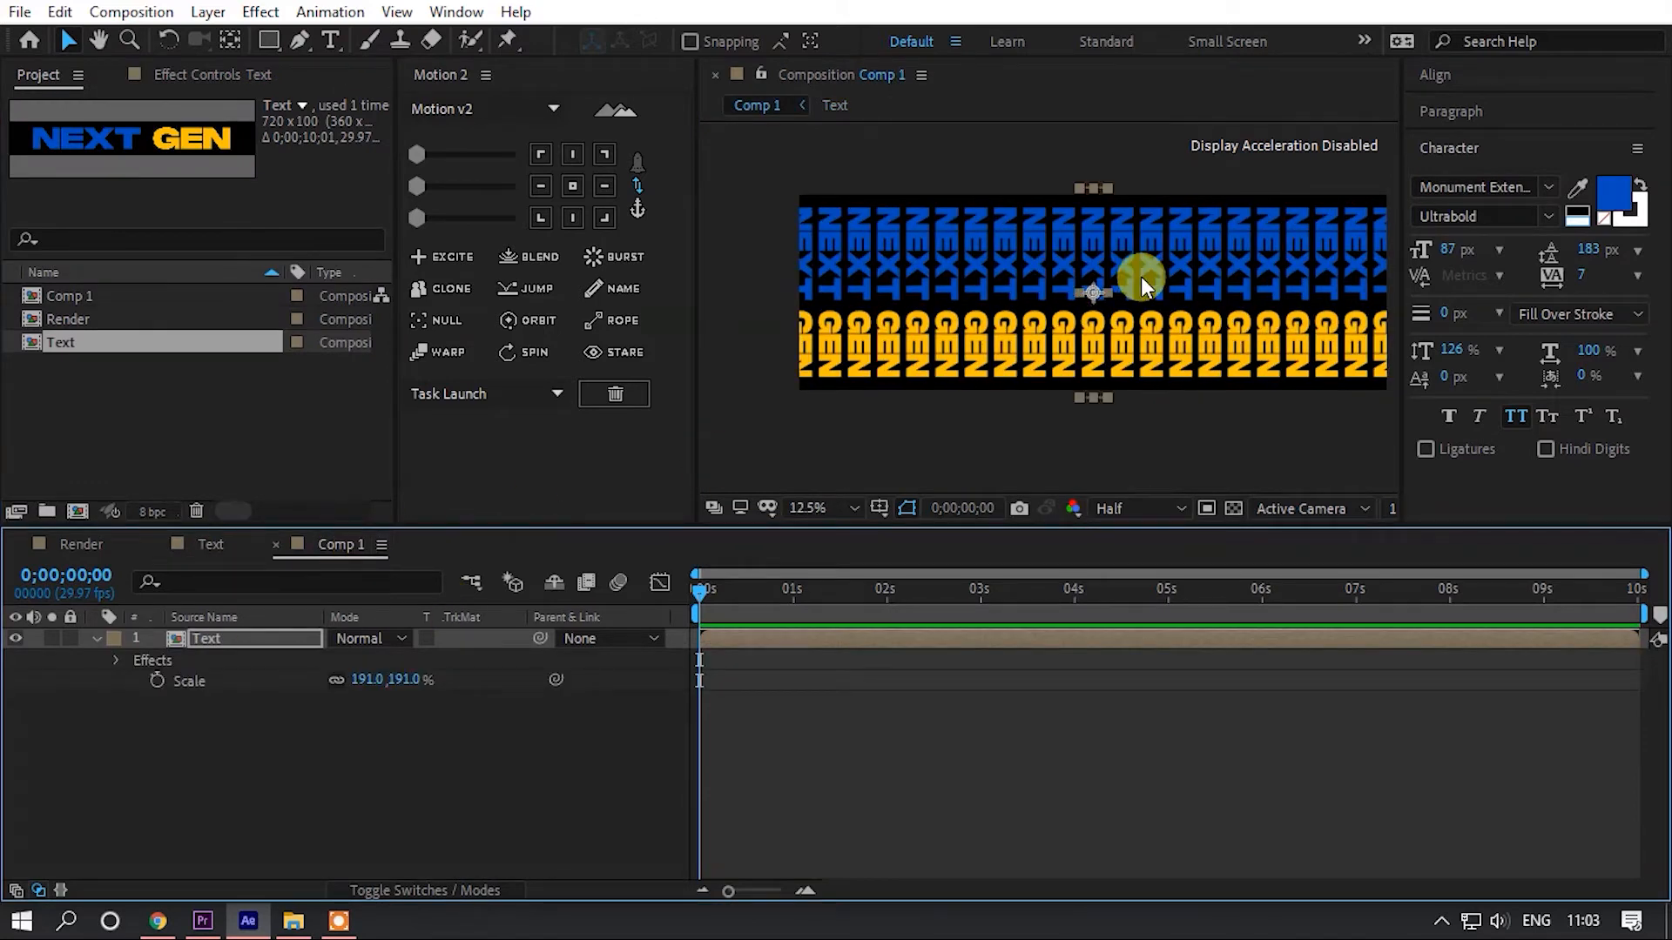
pyautogui.scroll(1, 1132, 273)
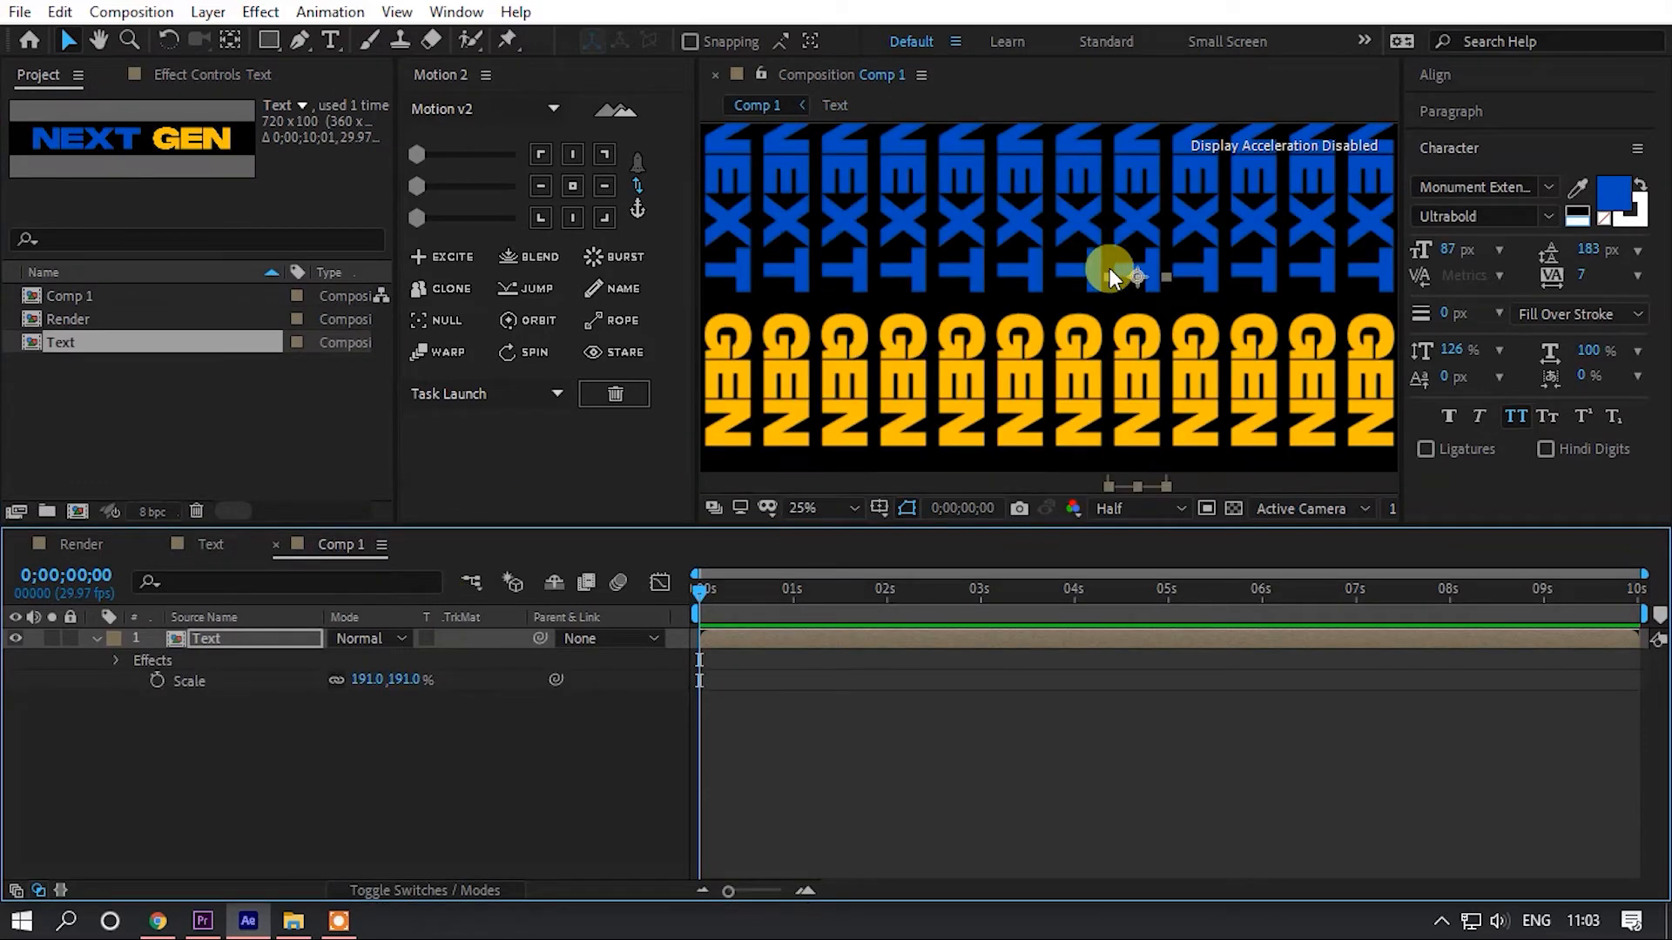
pyautogui.scroll(1, 1109, 268)
# - Set the vertical scale of the NEXT GEN text to 130% and view the tiled result in Comp 1
pyautogui.click(211, 544)
pyautogui.click(1452, 342)
pyautogui.click(1461, 355)
pyautogui.write('130')
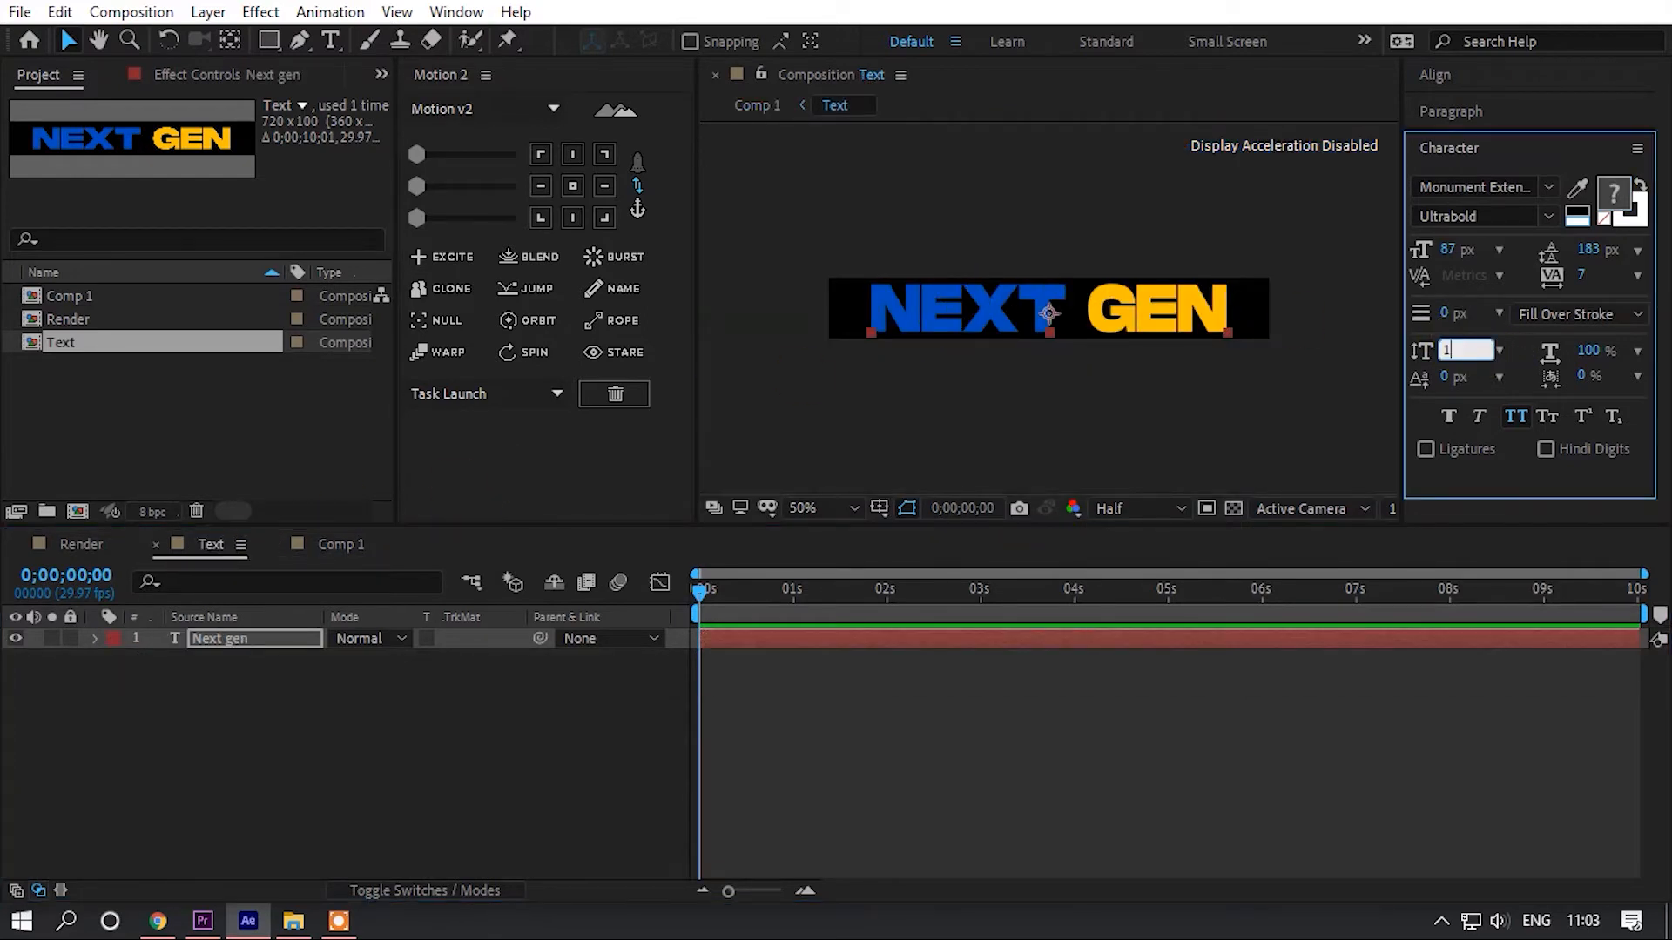
pyautogui.press('Return')
pyautogui.click(1195, 313)
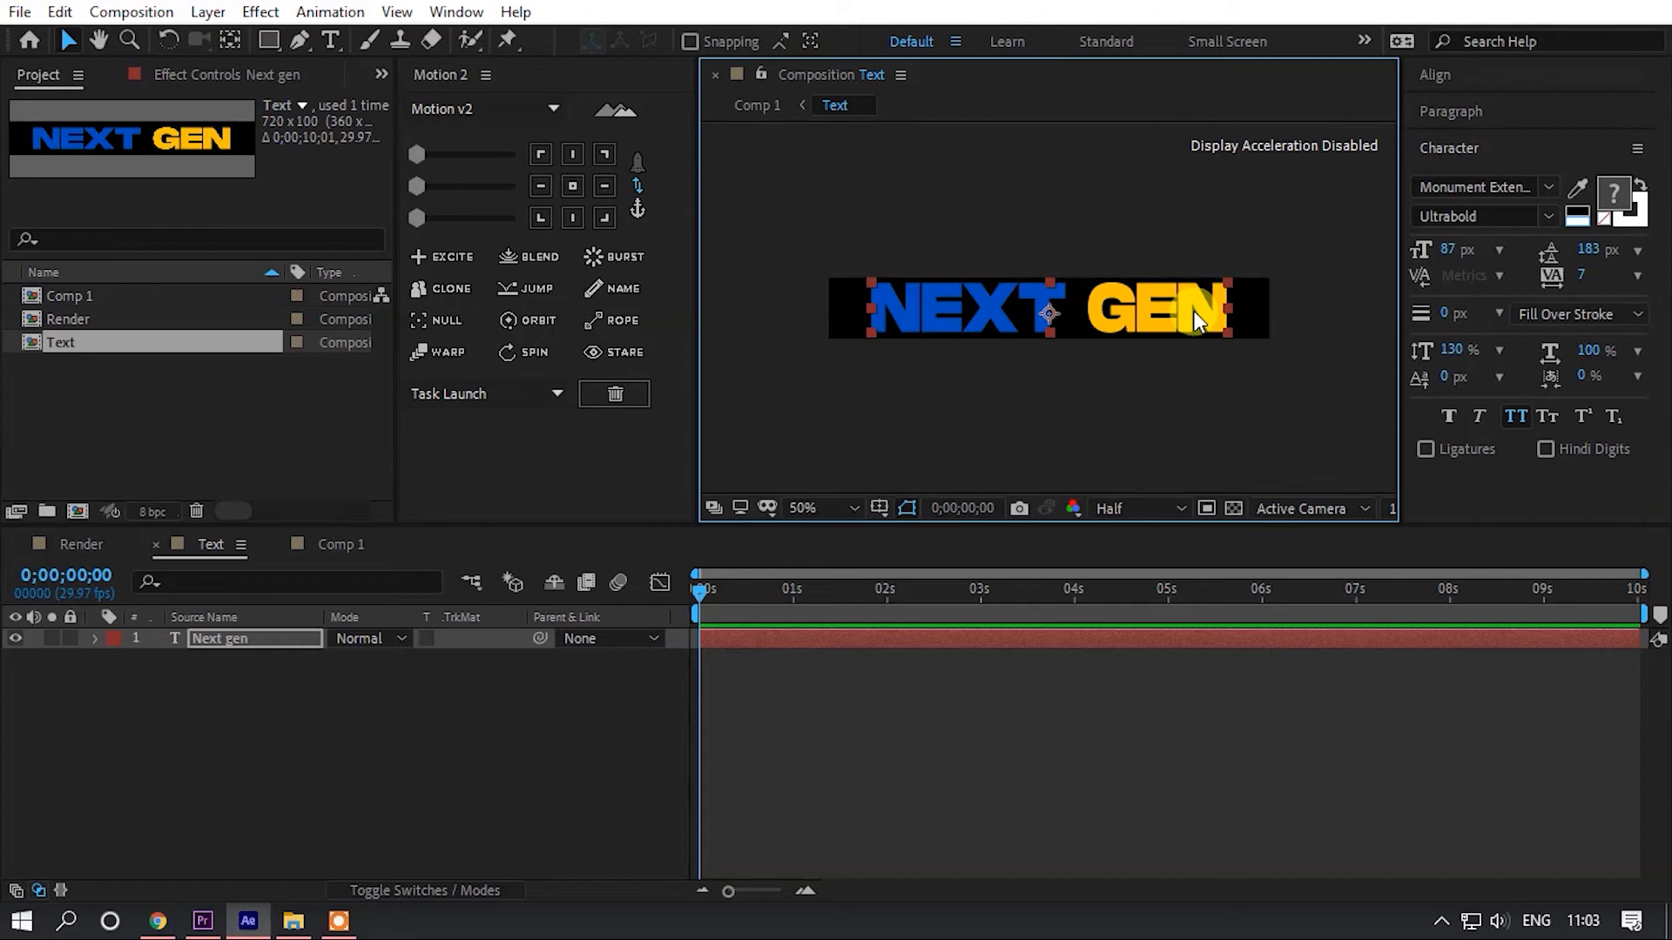
pyautogui.click(308, 545)
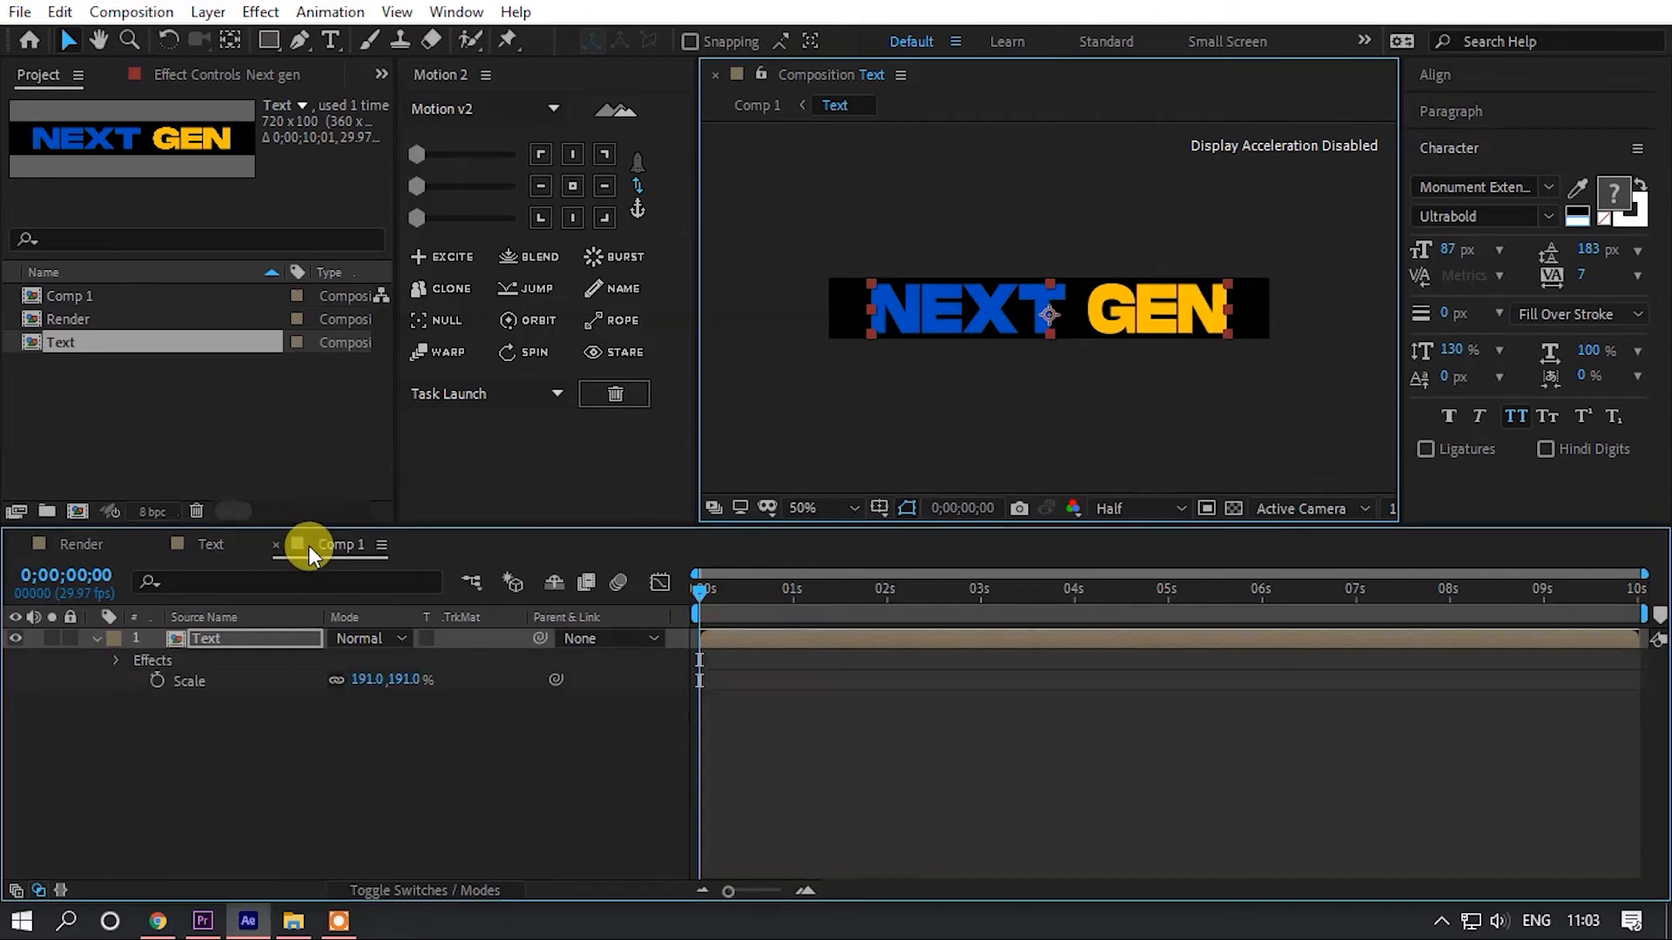
pyautogui.scroll(-2, 997, 311)
pyautogui.moveTo(1069, 420); pyautogui.dragTo(1100, 442)
# - Add a Tile Center keyframe to the Text layer's Motion Tile effect at 0 seconds
pyautogui.click(263, 623)
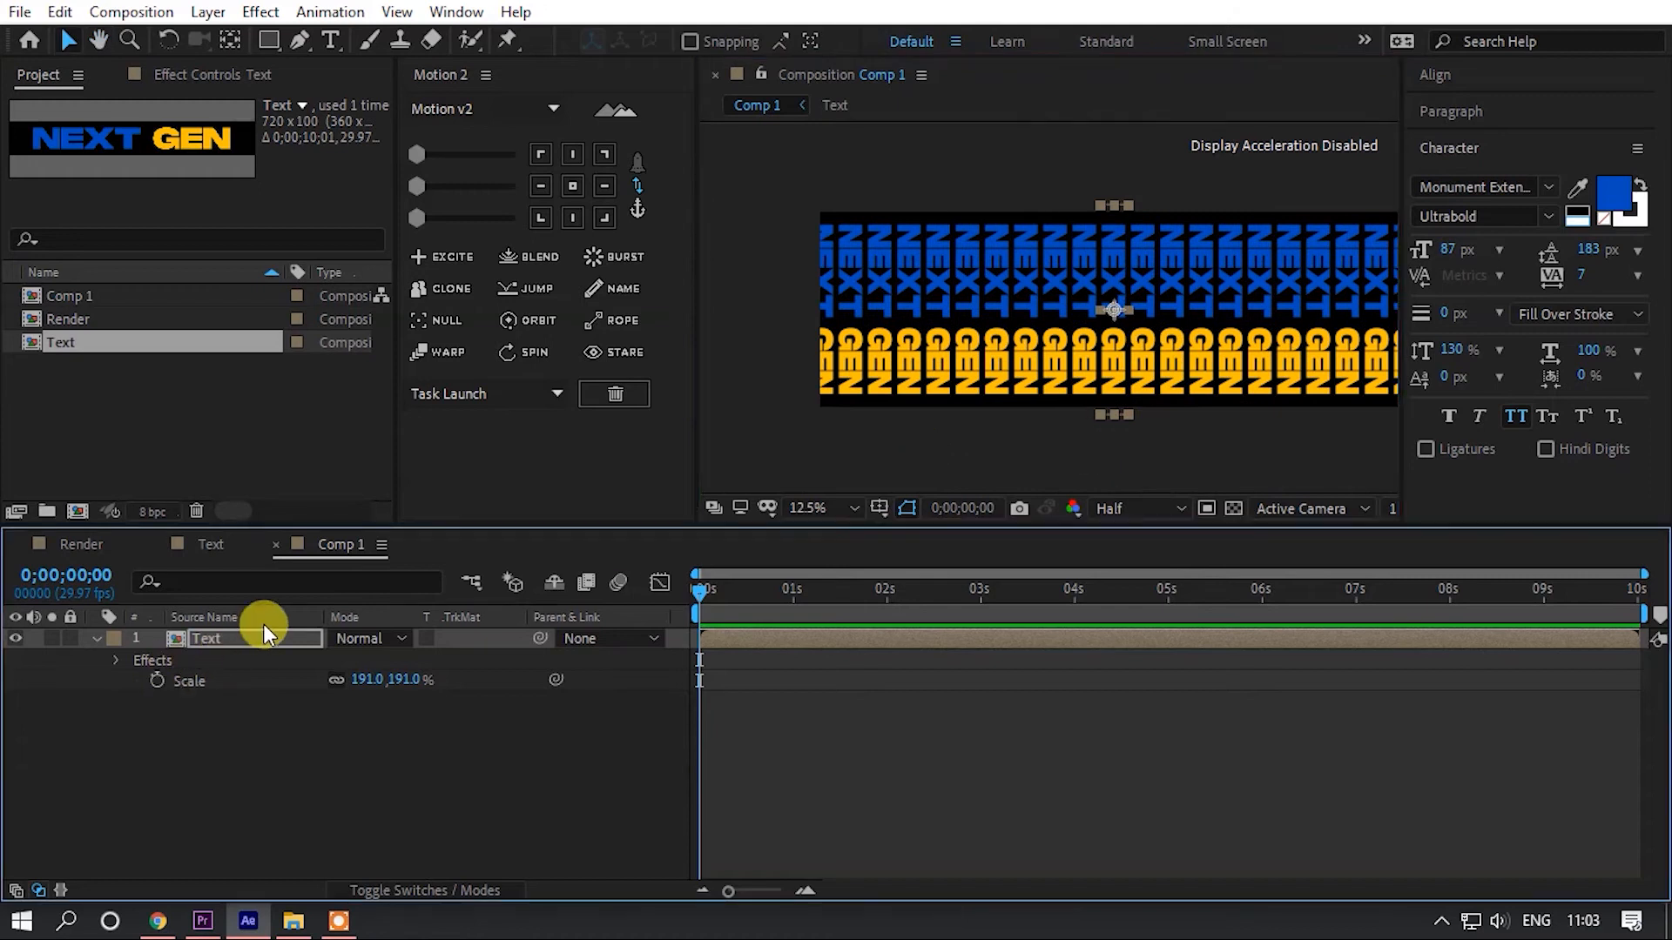
pyautogui.click(249, 619)
pyautogui.click(234, 645)
pyautogui.click(178, 74)
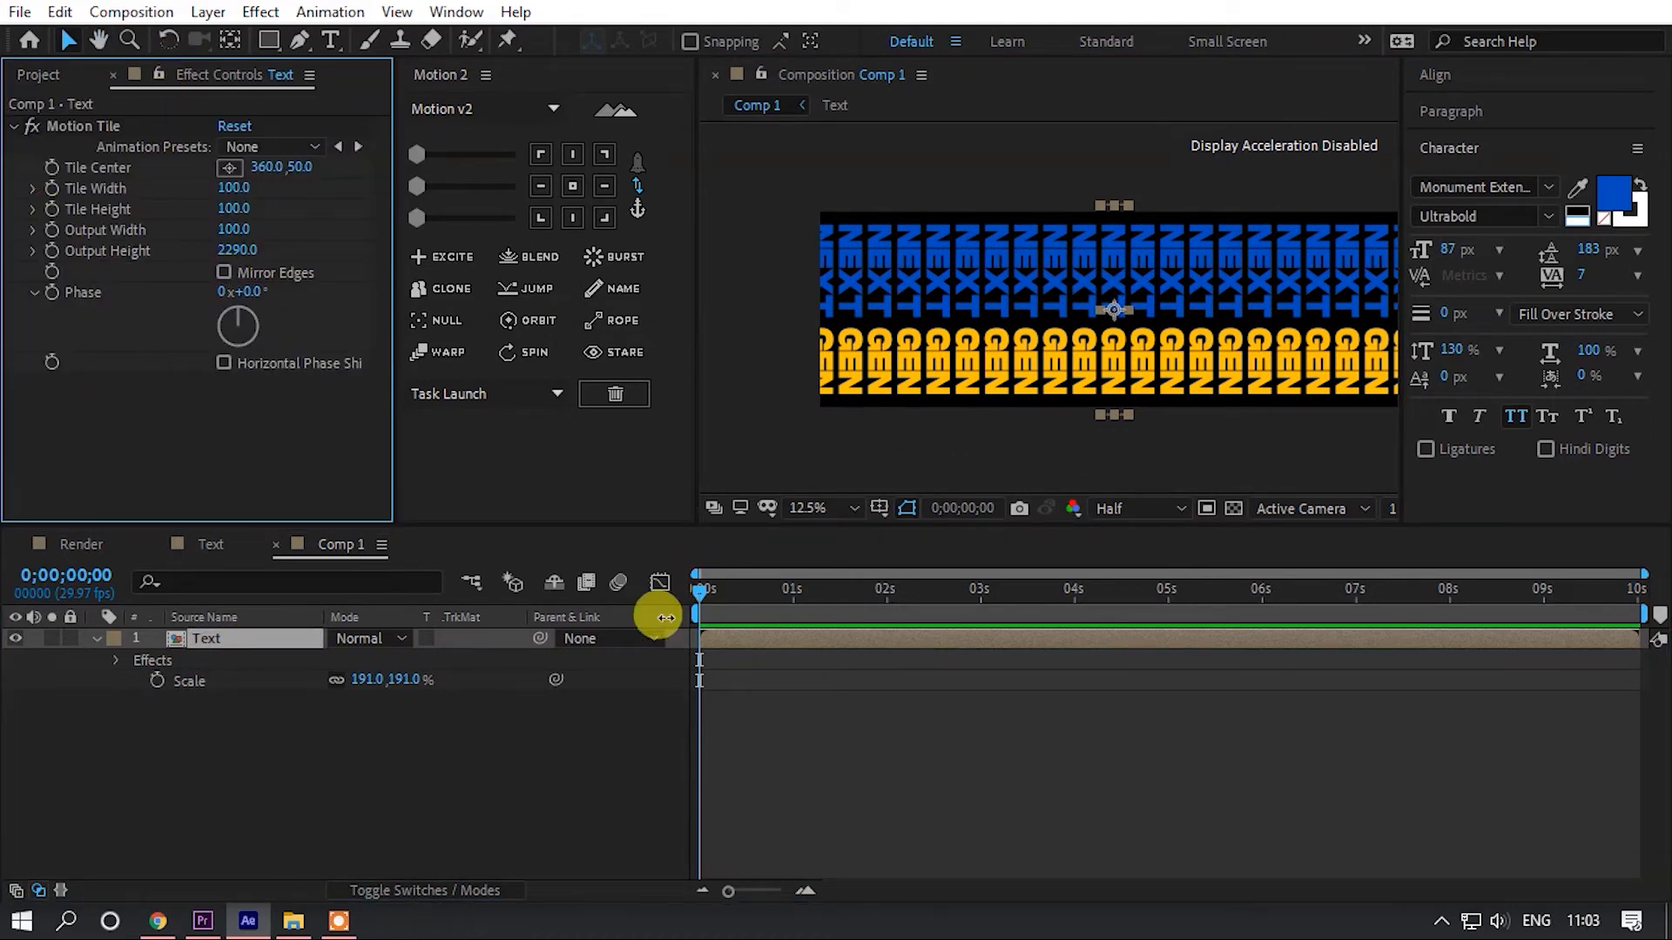
pyautogui.click(53, 167)
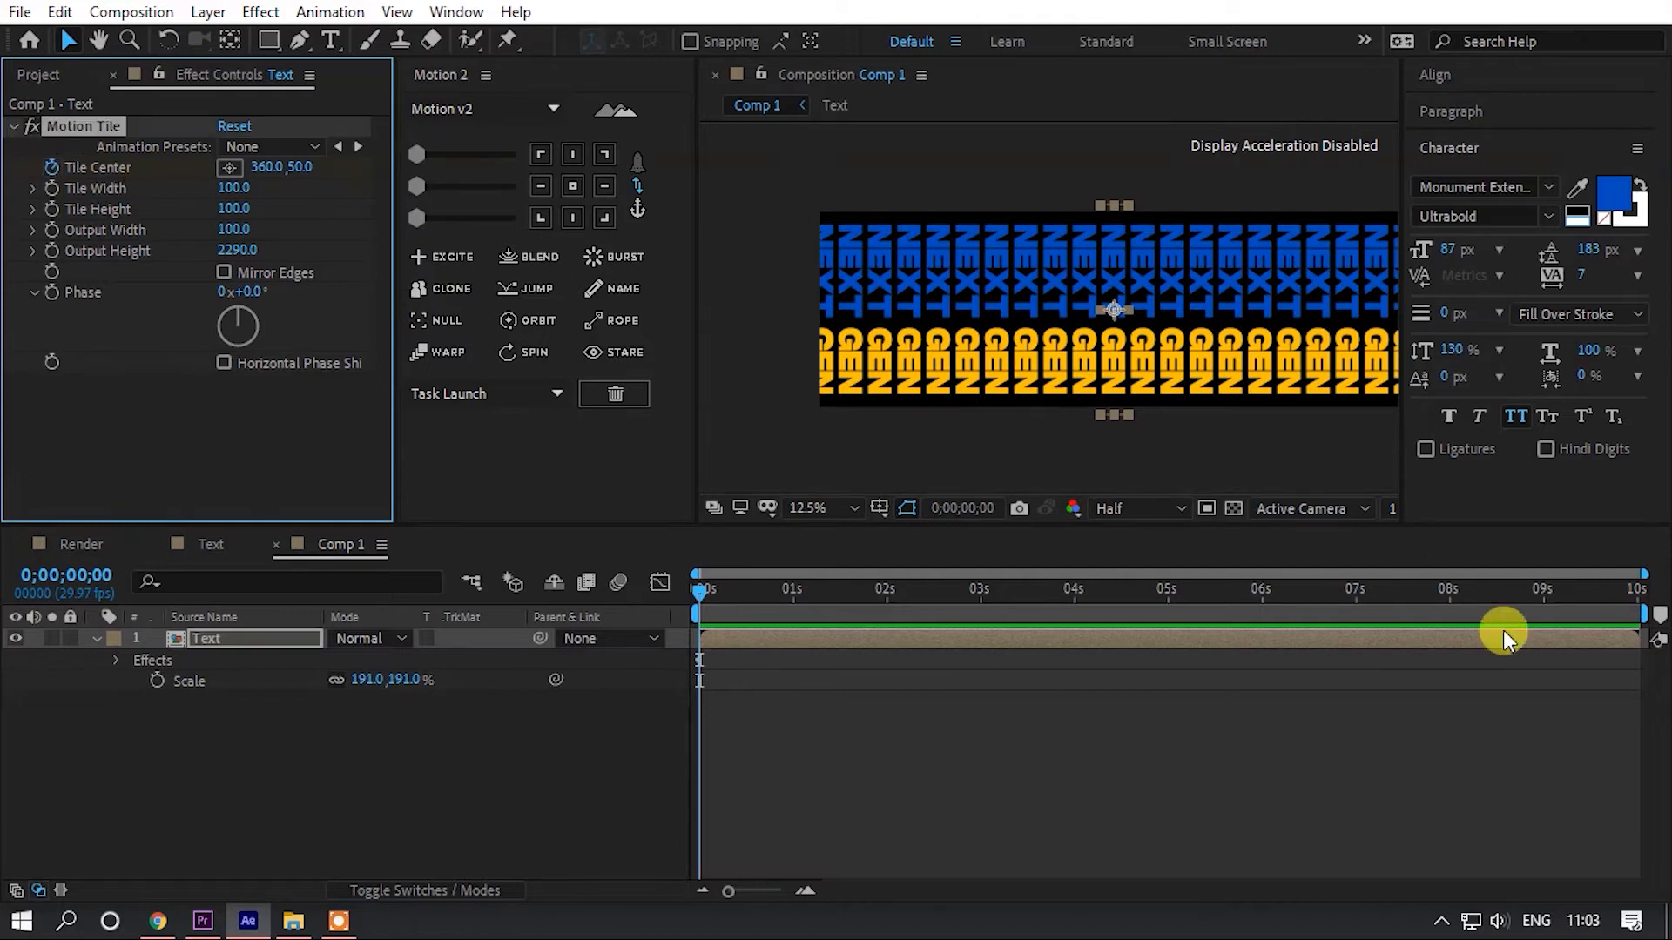
# - Keyframe the Motion Tile's Tile Center at 360, 1139 at 10 seconds and preview the scrolling text from the start
pyautogui.click(1635, 592)
pyautogui.click(1111, 306)
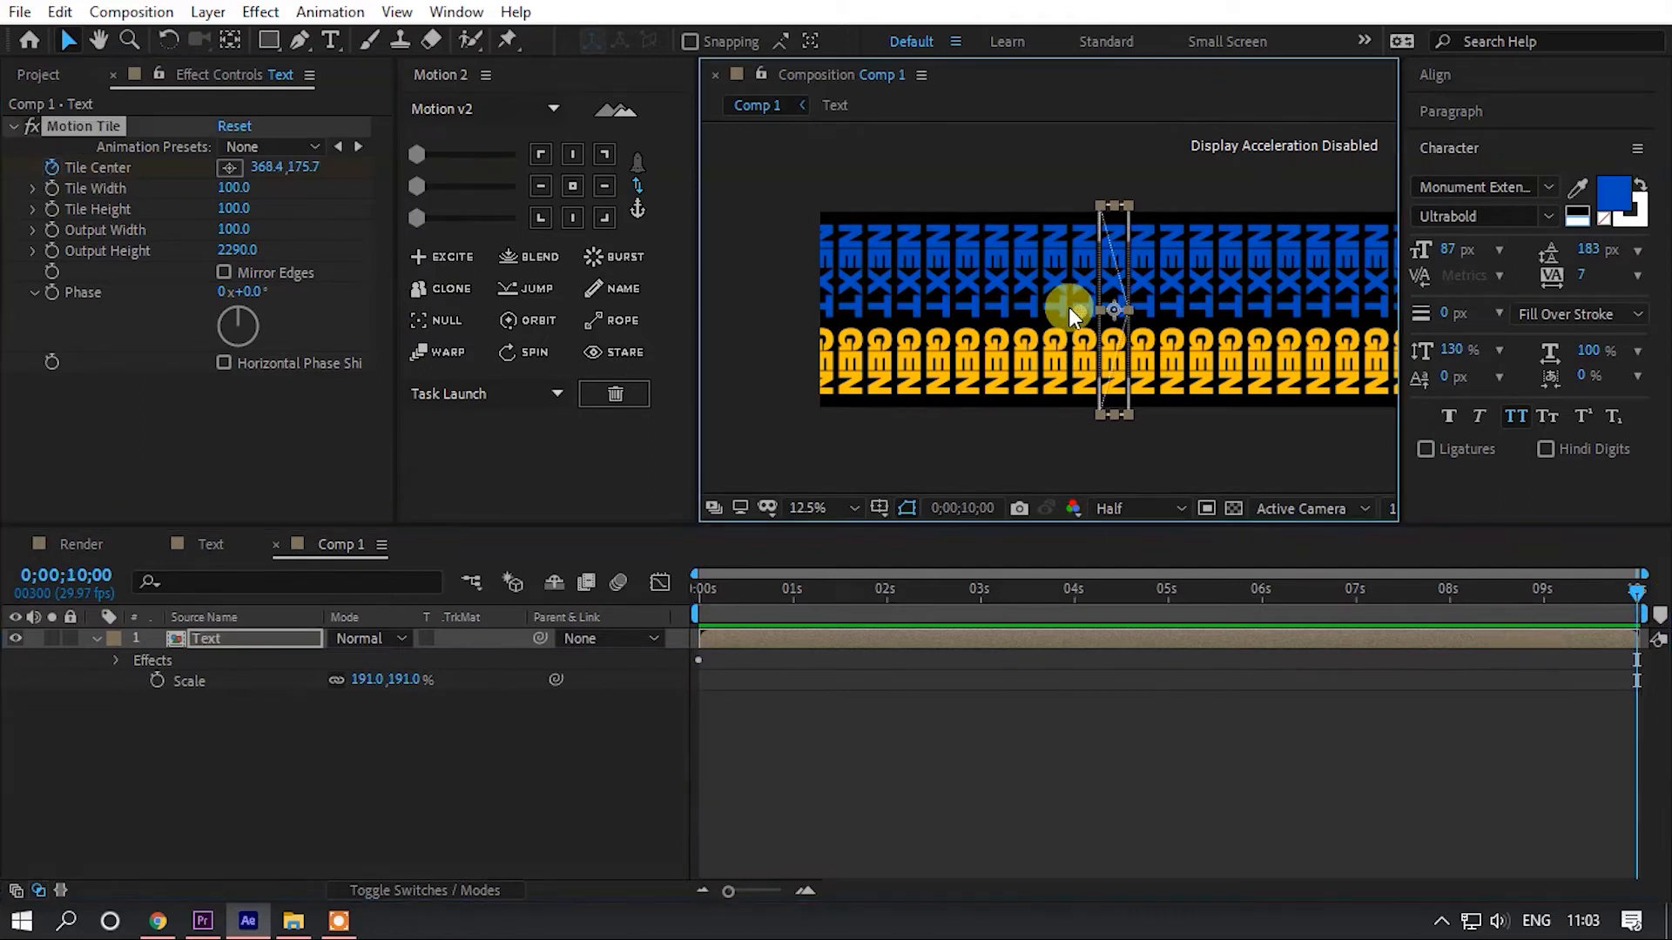
pyautogui.moveTo(809, 301); pyautogui.dragTo(887, 369)
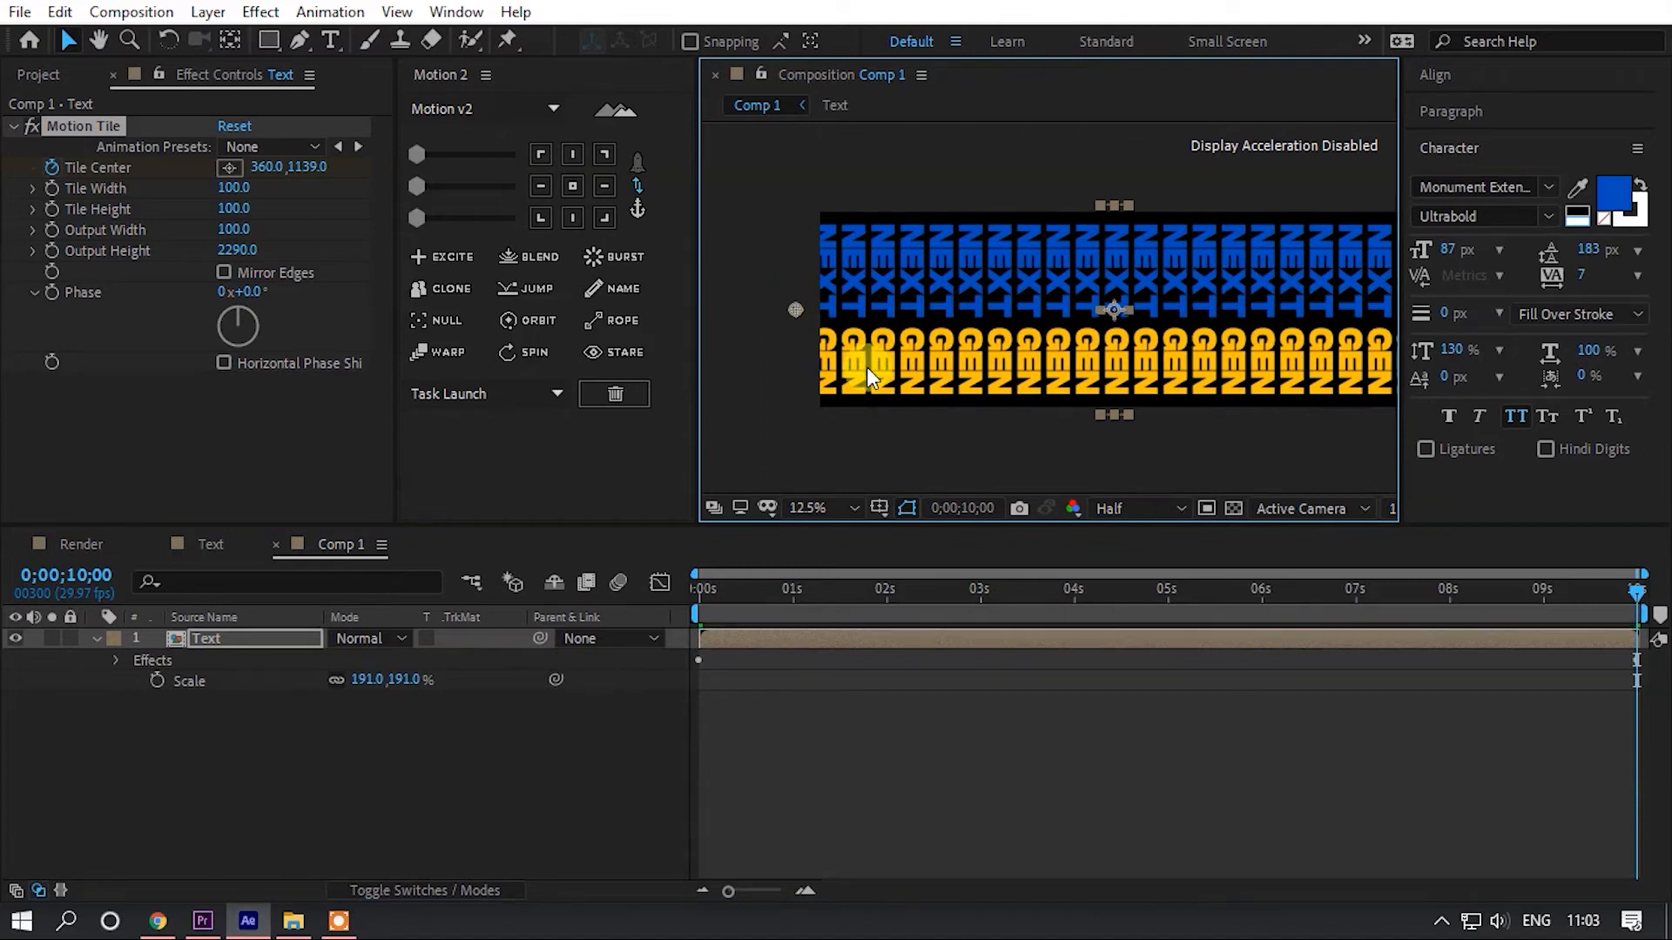
pyautogui.moveTo(733, 602); pyautogui.dragTo(699, 603)
pyautogui.press('space')
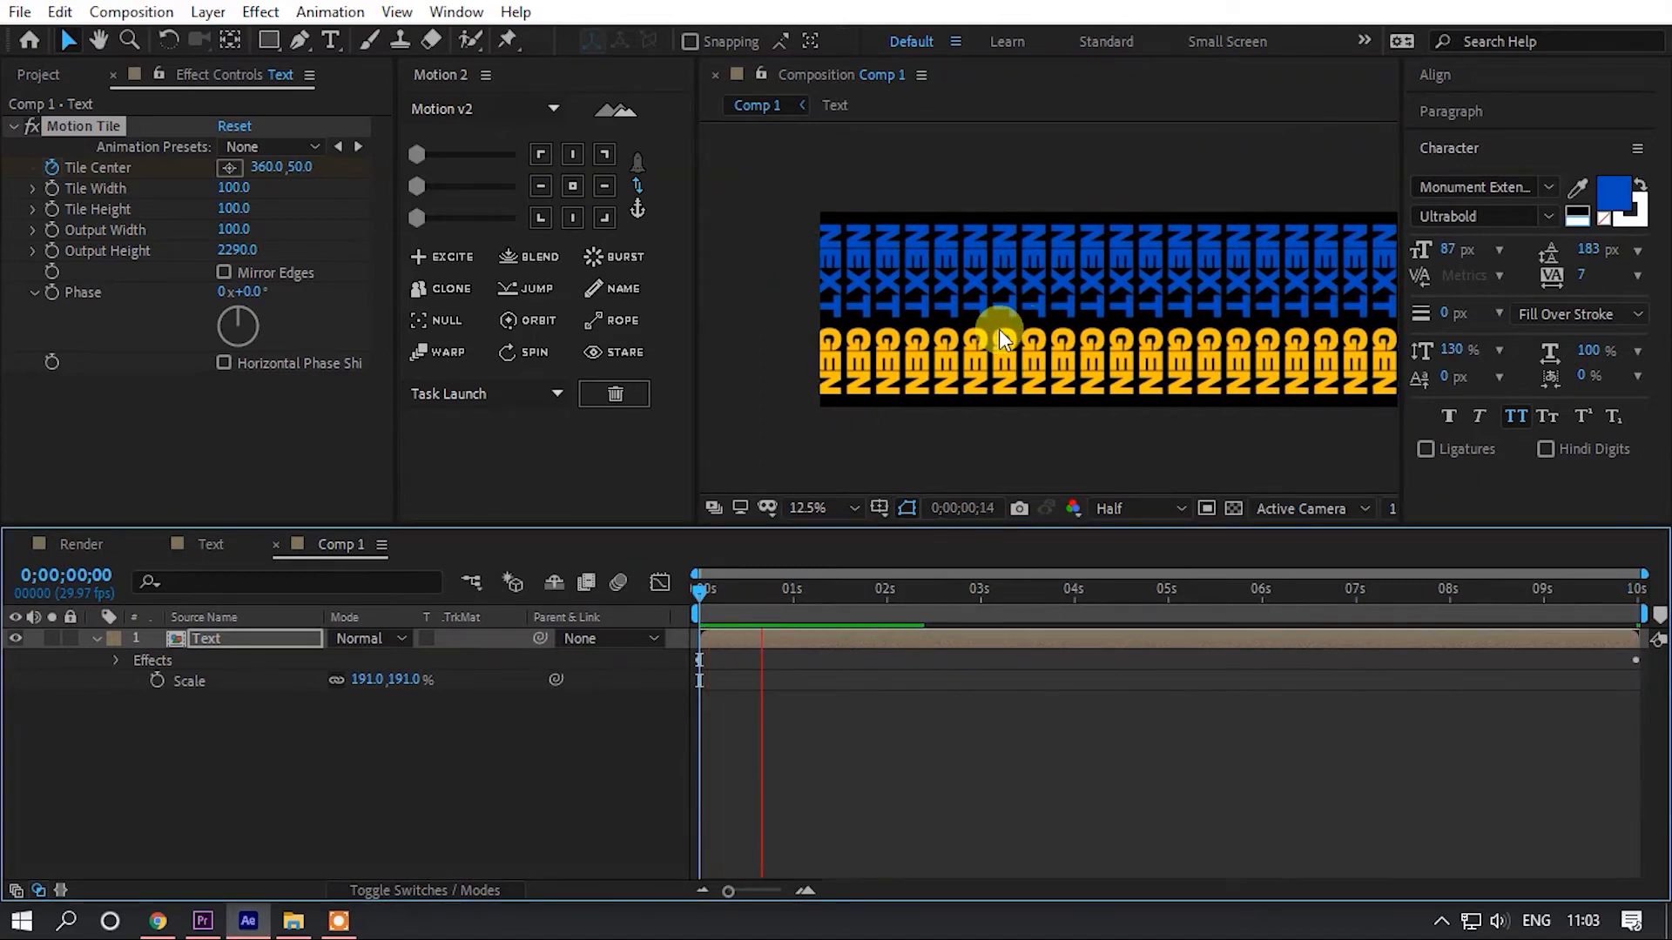
pyautogui.scroll(-1, 1049, 320)
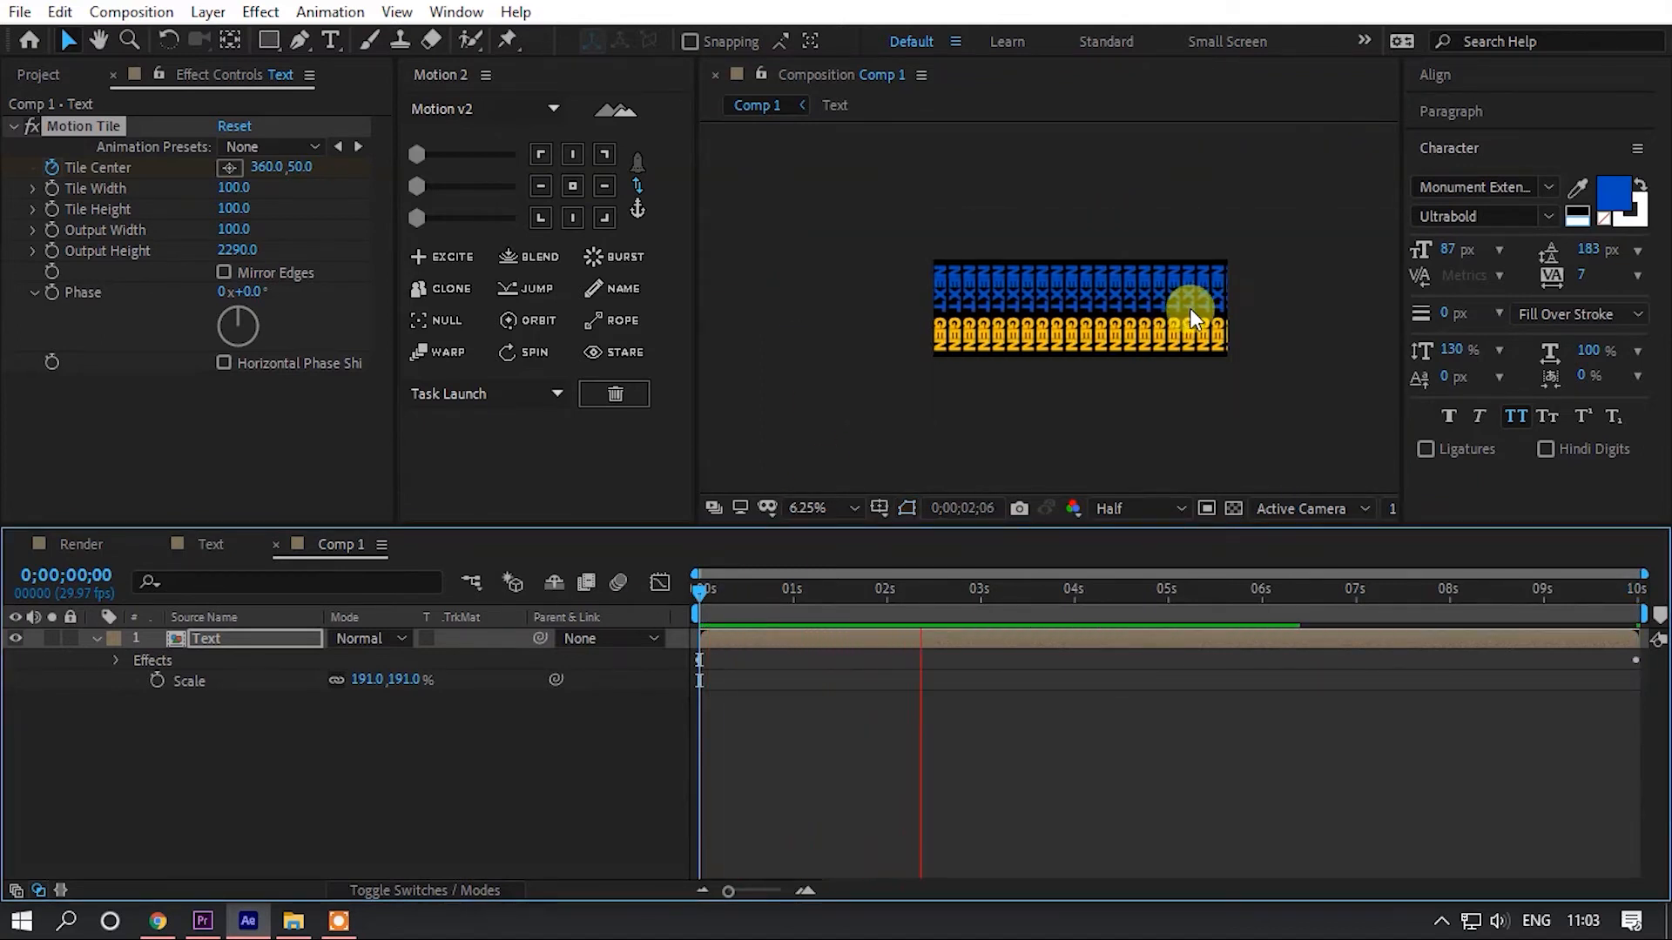
pyautogui.click(343, 761)
# - Open the Render composition and rename Comp 1 to Text Tile in its composition settings
pyautogui.click(75, 552)
pyautogui.click(41, 75)
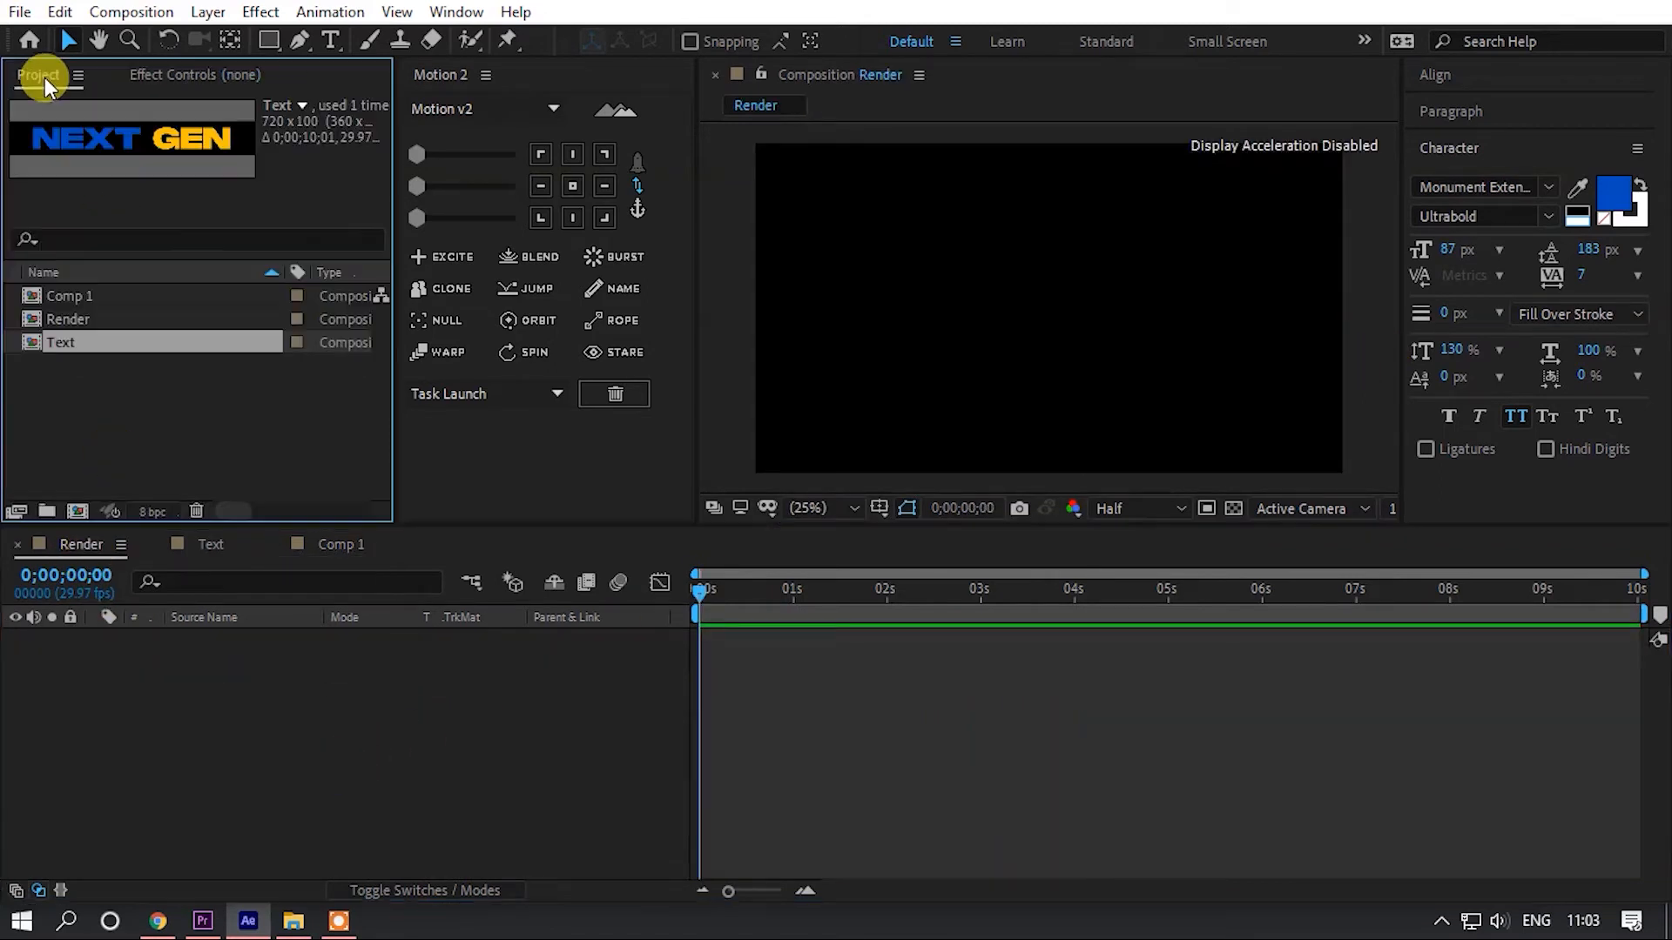
pyautogui.click(53, 298)
pyautogui.rightClick(81, 296)
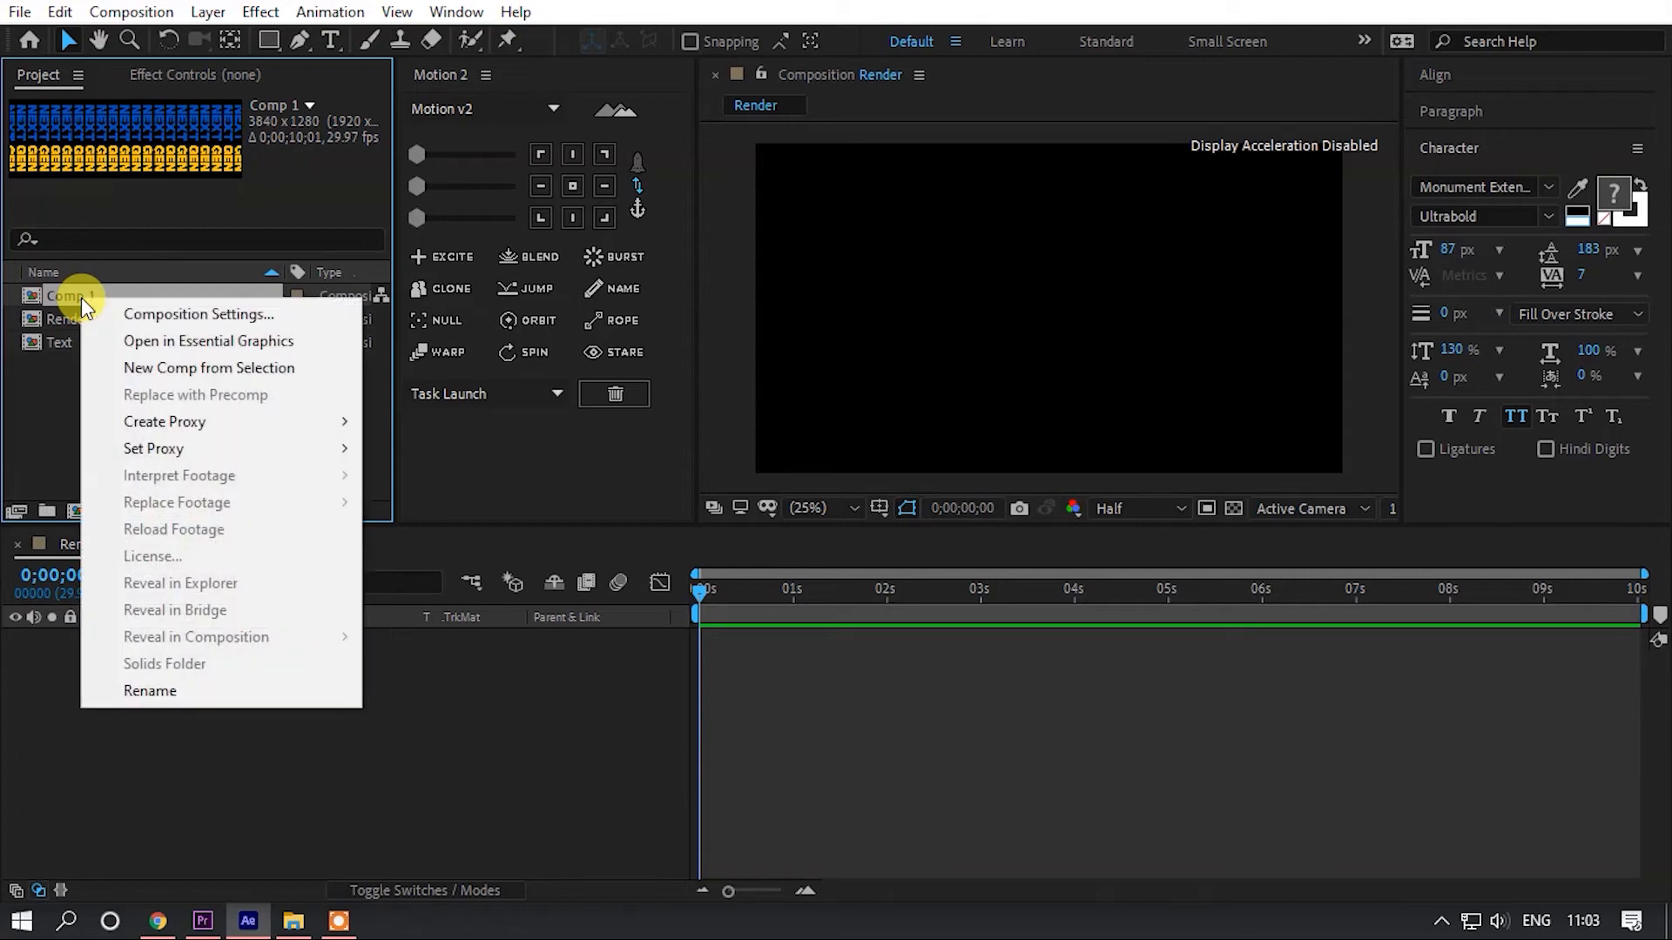
pyautogui.click(180, 305)
pyautogui.write('T')
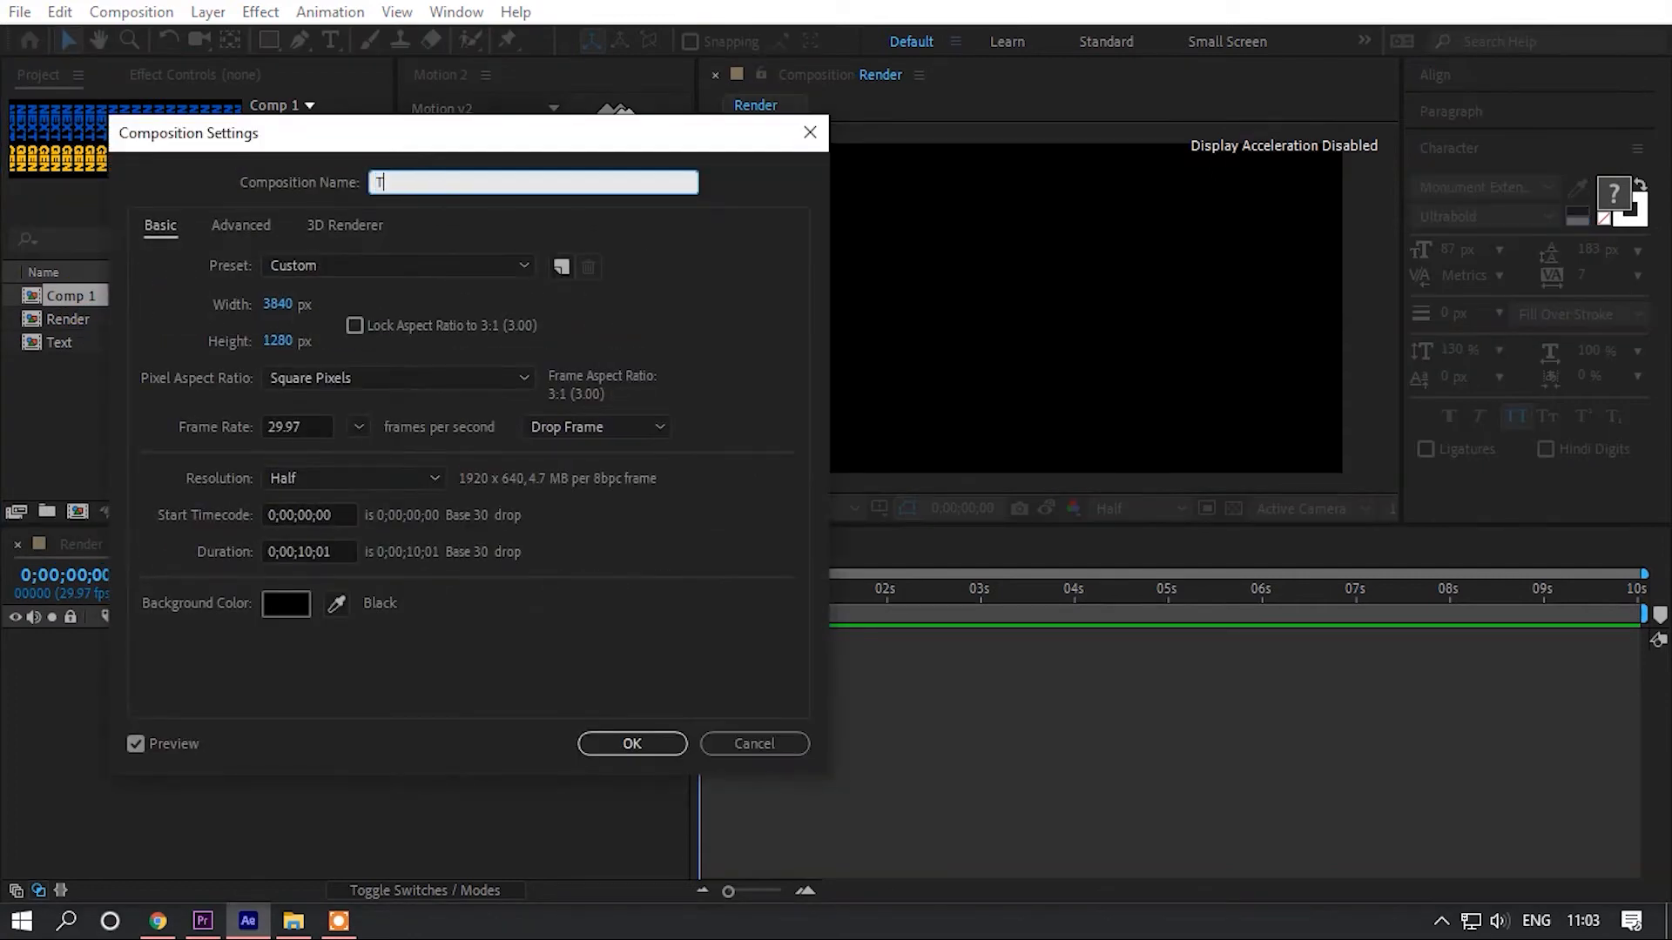
pyautogui.write('ext Tile')
pyautogui.press('Return')
# - Add the Text Tile composition to Render, scale its layer to 84% and preview the animation
pyautogui.moveTo(392, 582); pyautogui.dragTo(401, 775)
pyautogui.press(',')
pyautogui.press('s')
pyautogui.moveTo(355, 658); pyautogui.dragTo(328, 642)
pyautogui.click(1118, 407)
pyautogui.press('space')
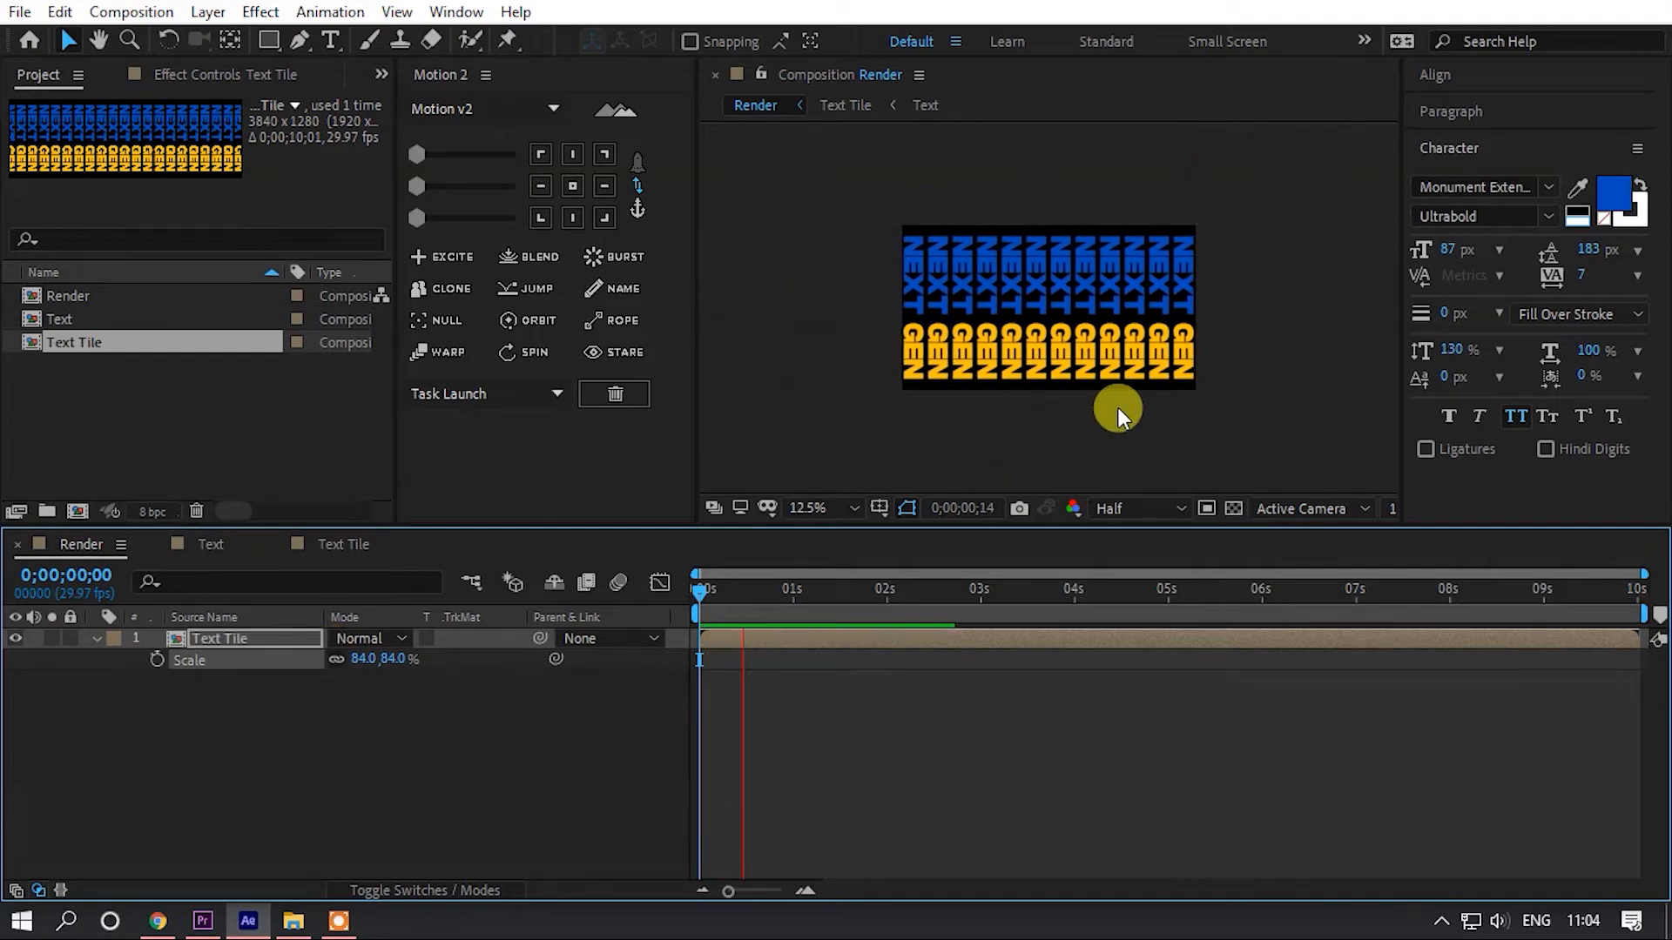
# - Apply the CC Cylinder effect to the Text Tile layer in Render
pyautogui.click(212, 644)
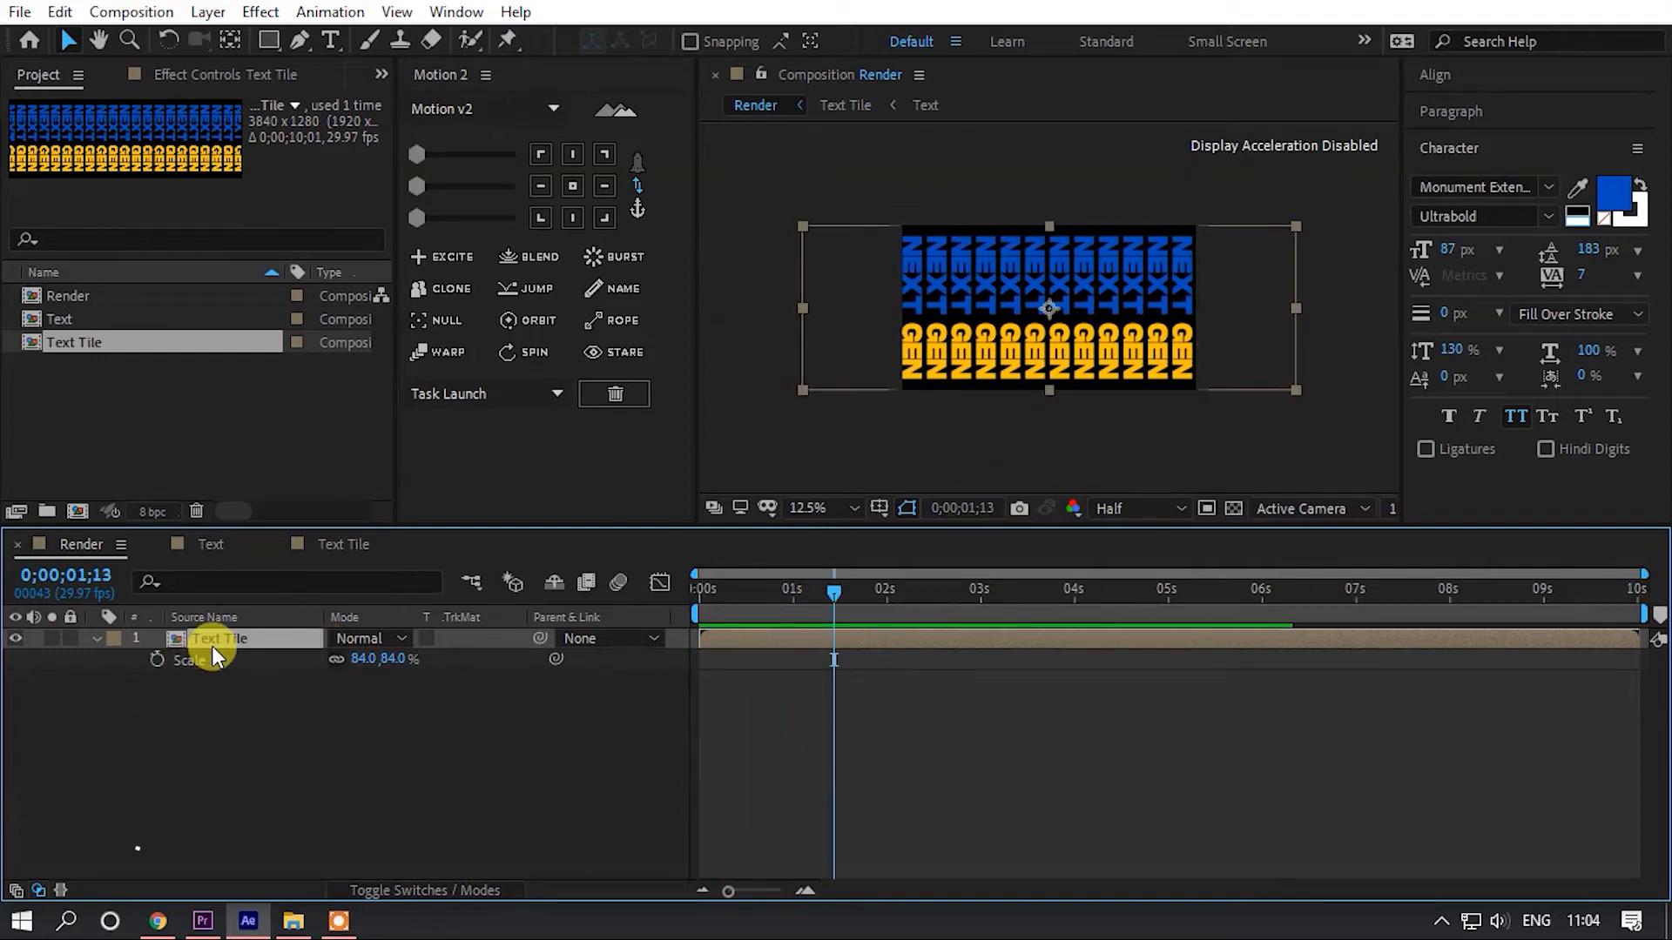
pyautogui.hotkey('ctrl', 'space')
pyautogui.write('cc cyl')
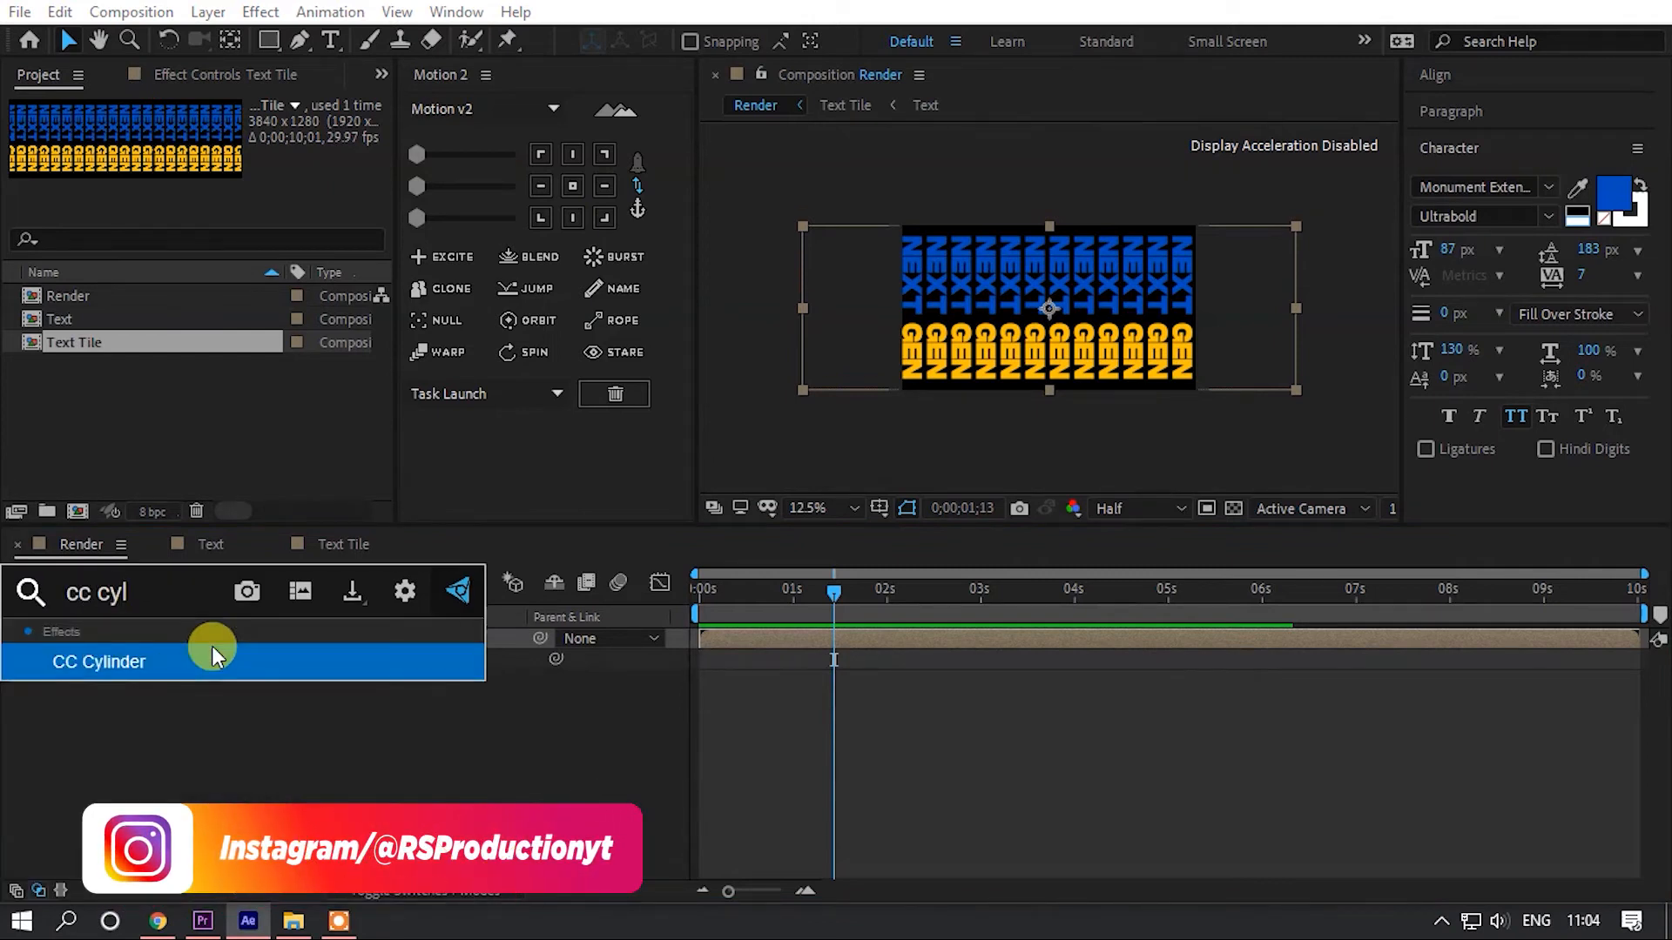
pyautogui.click(211, 649)
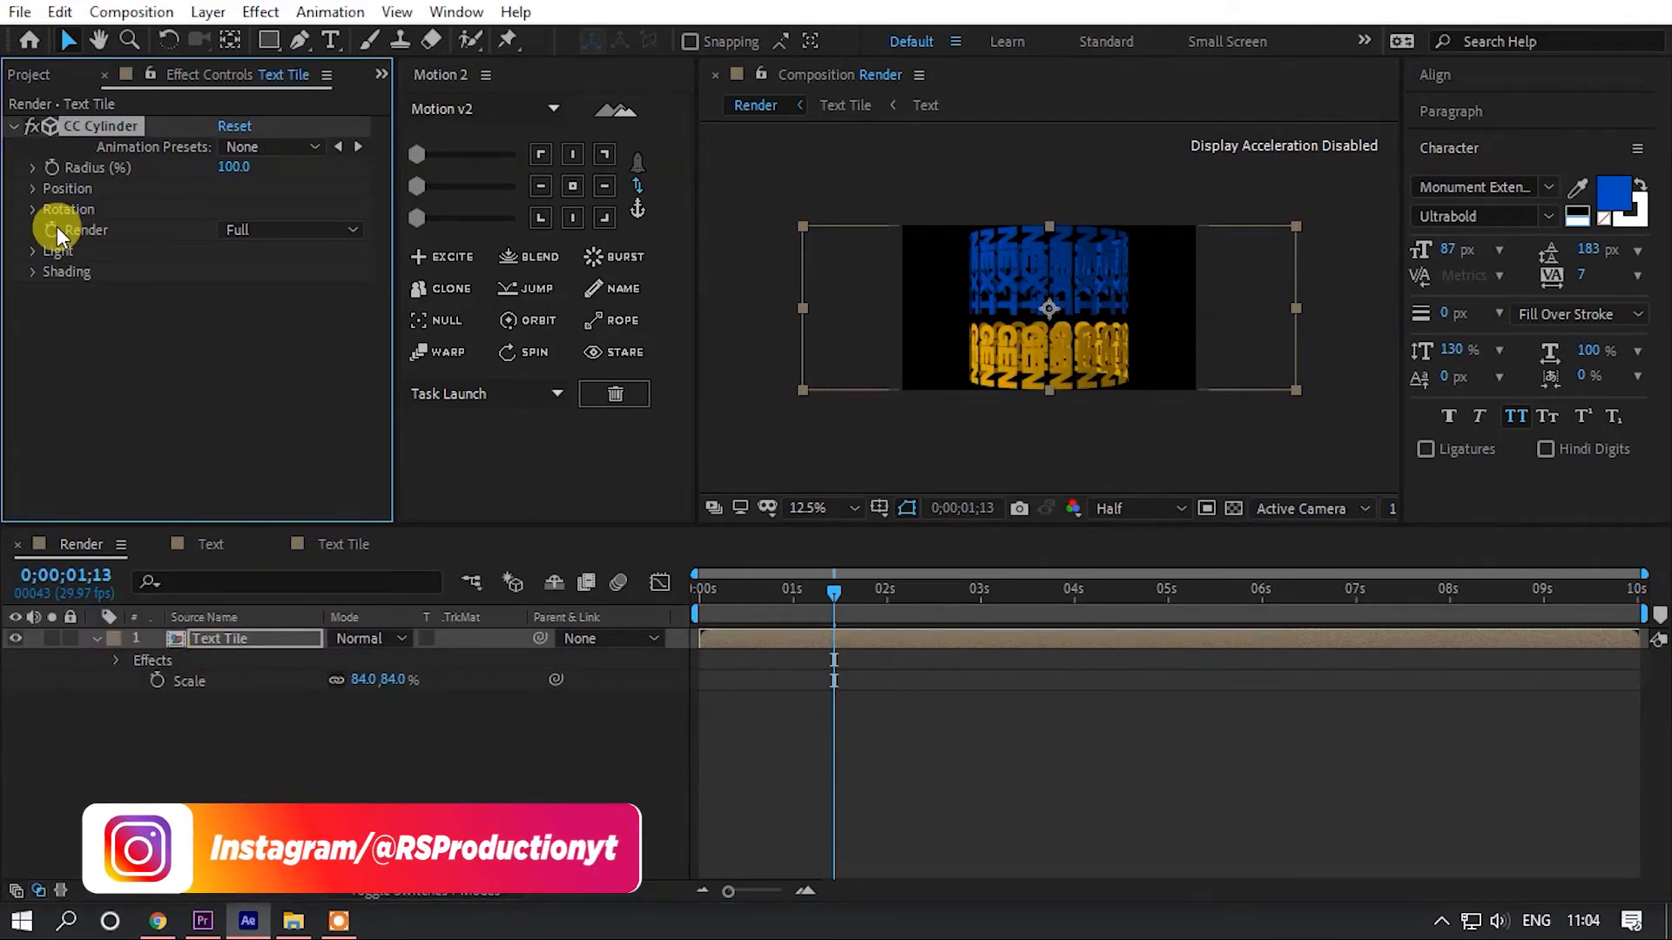
# - Set the CC Cylinder's Rotation Z to -90 degrees
pyautogui.click(34, 209)
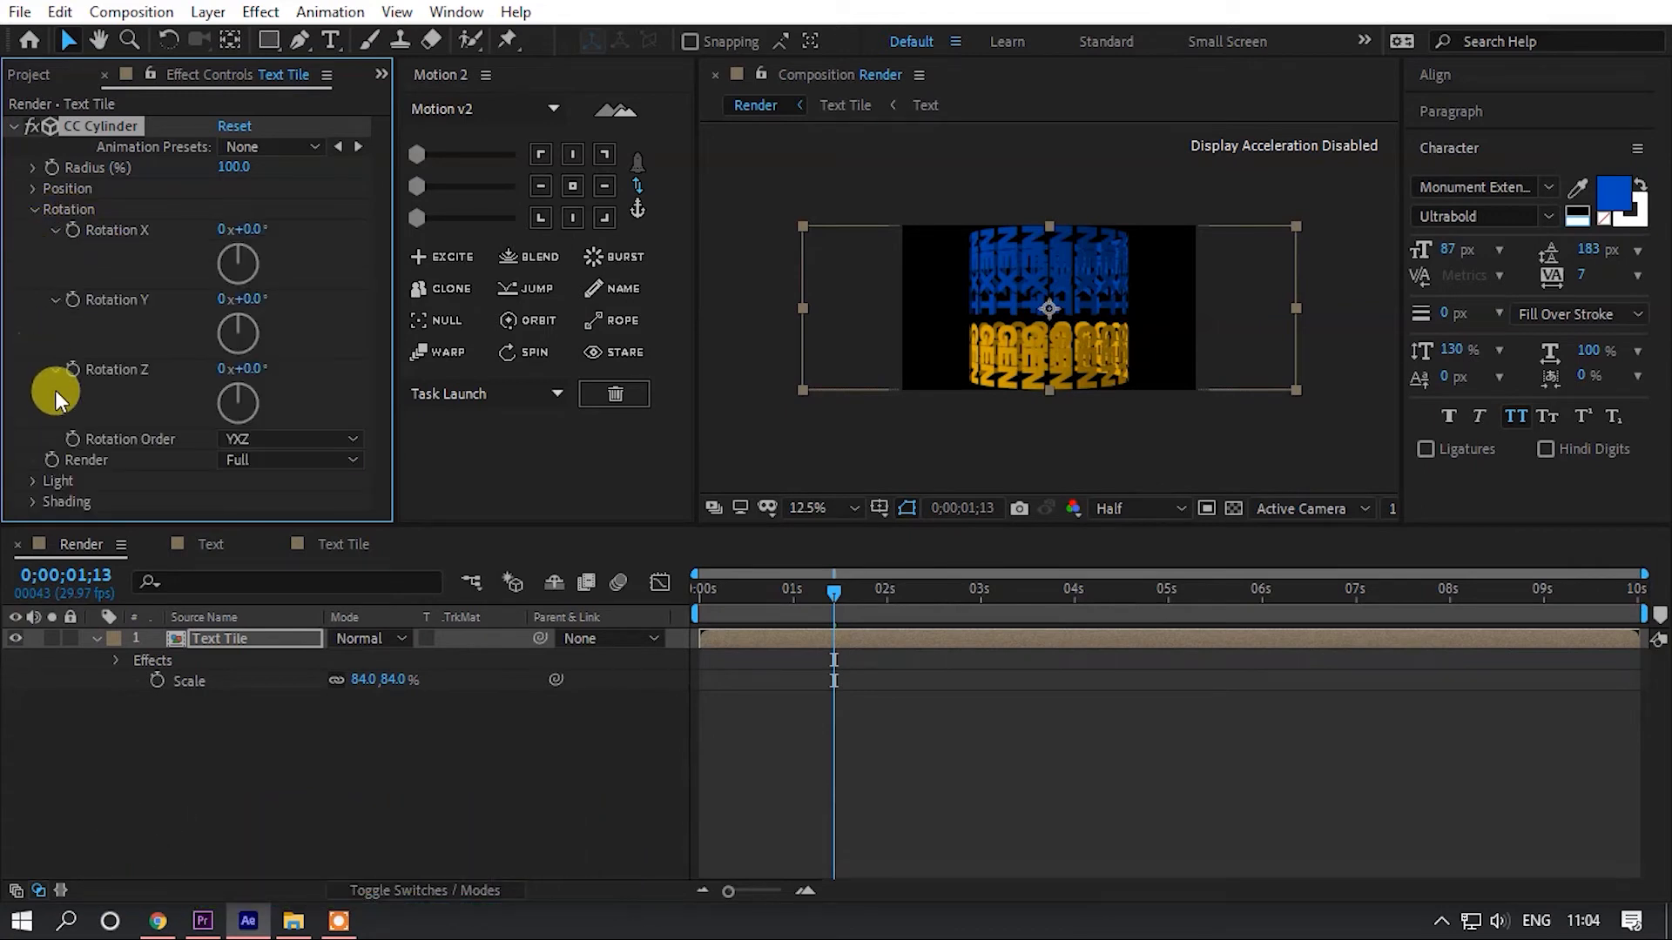
pyautogui.click(259, 361)
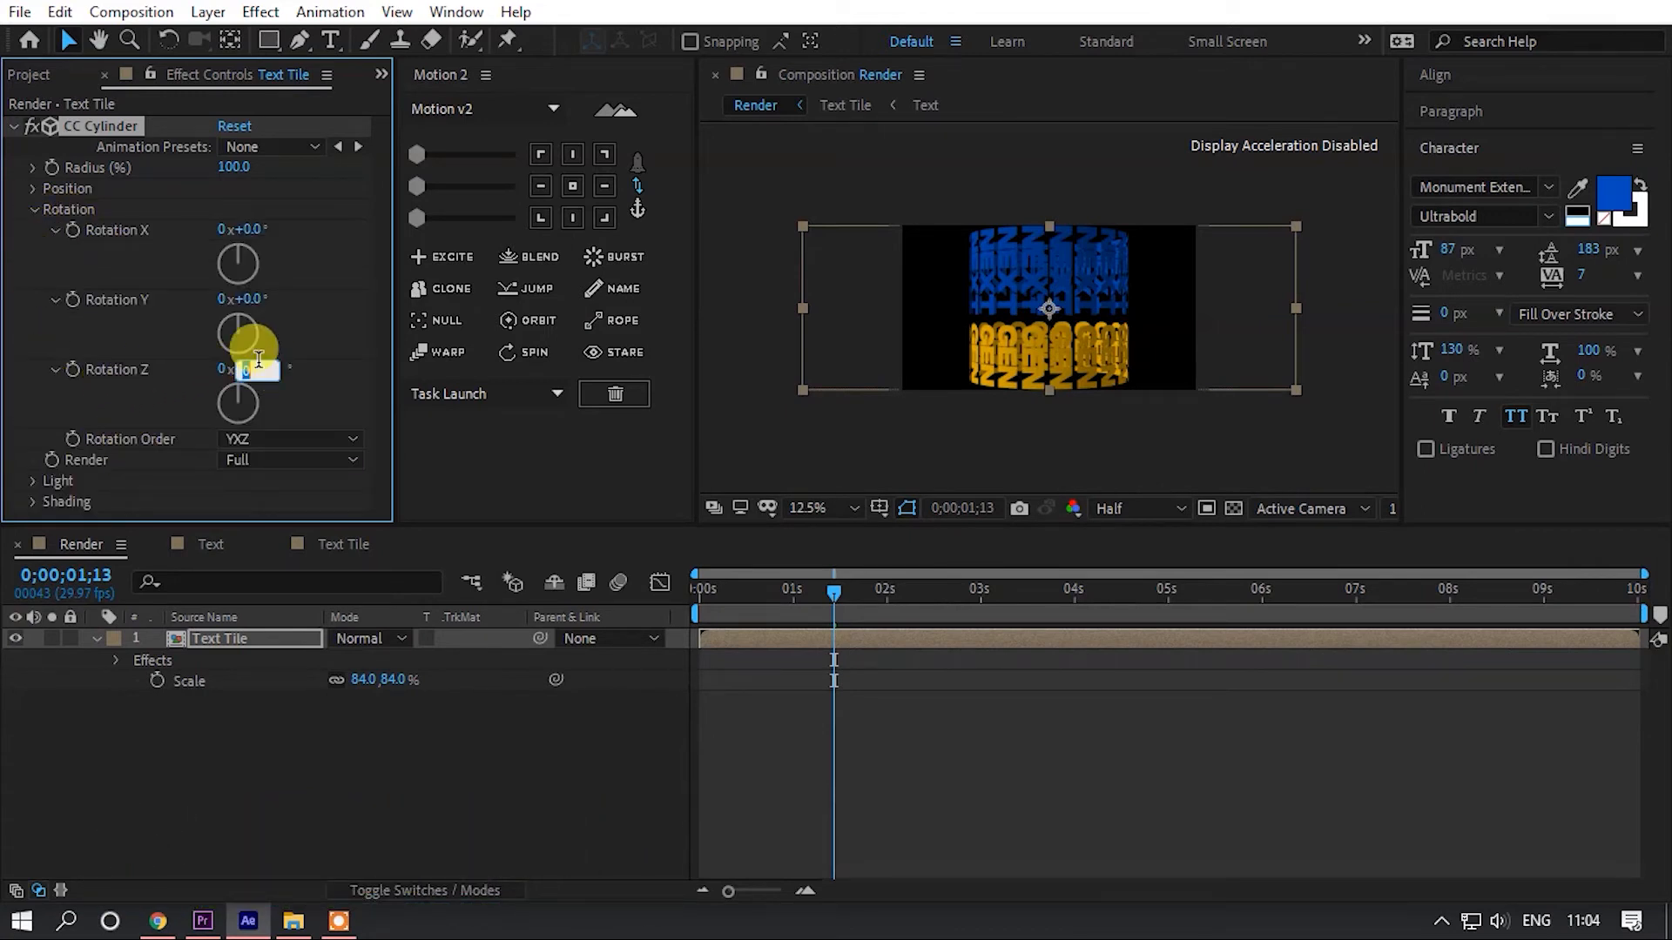
pyautogui.write('-9')
pyautogui.press('Return')
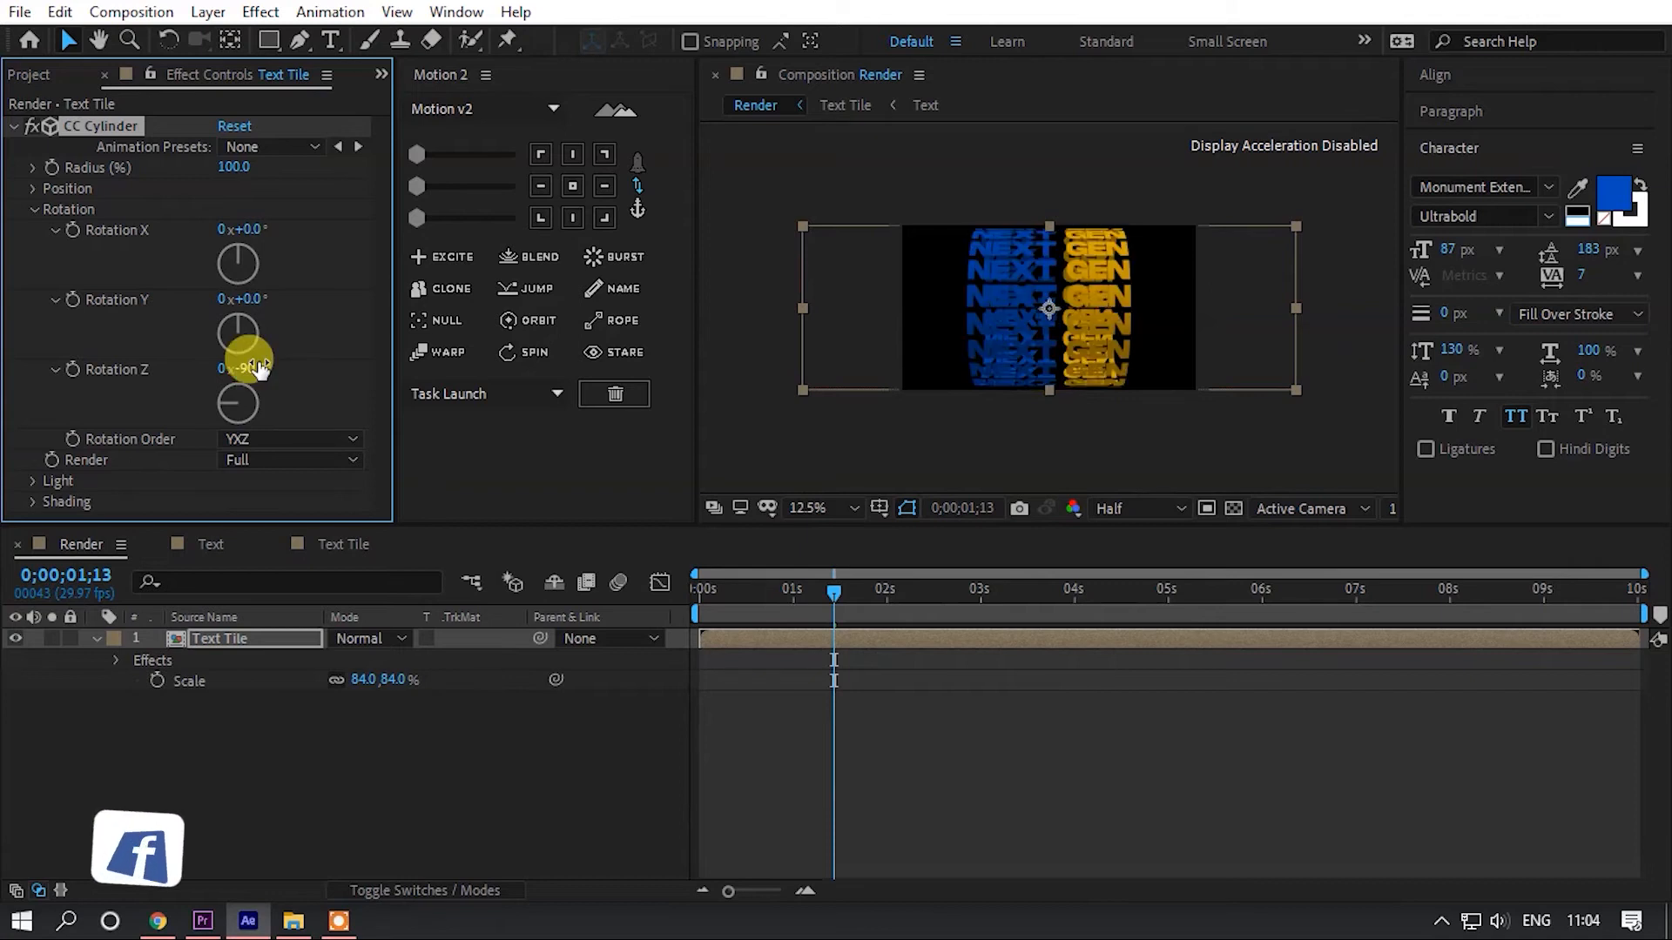
pyautogui.press('.')
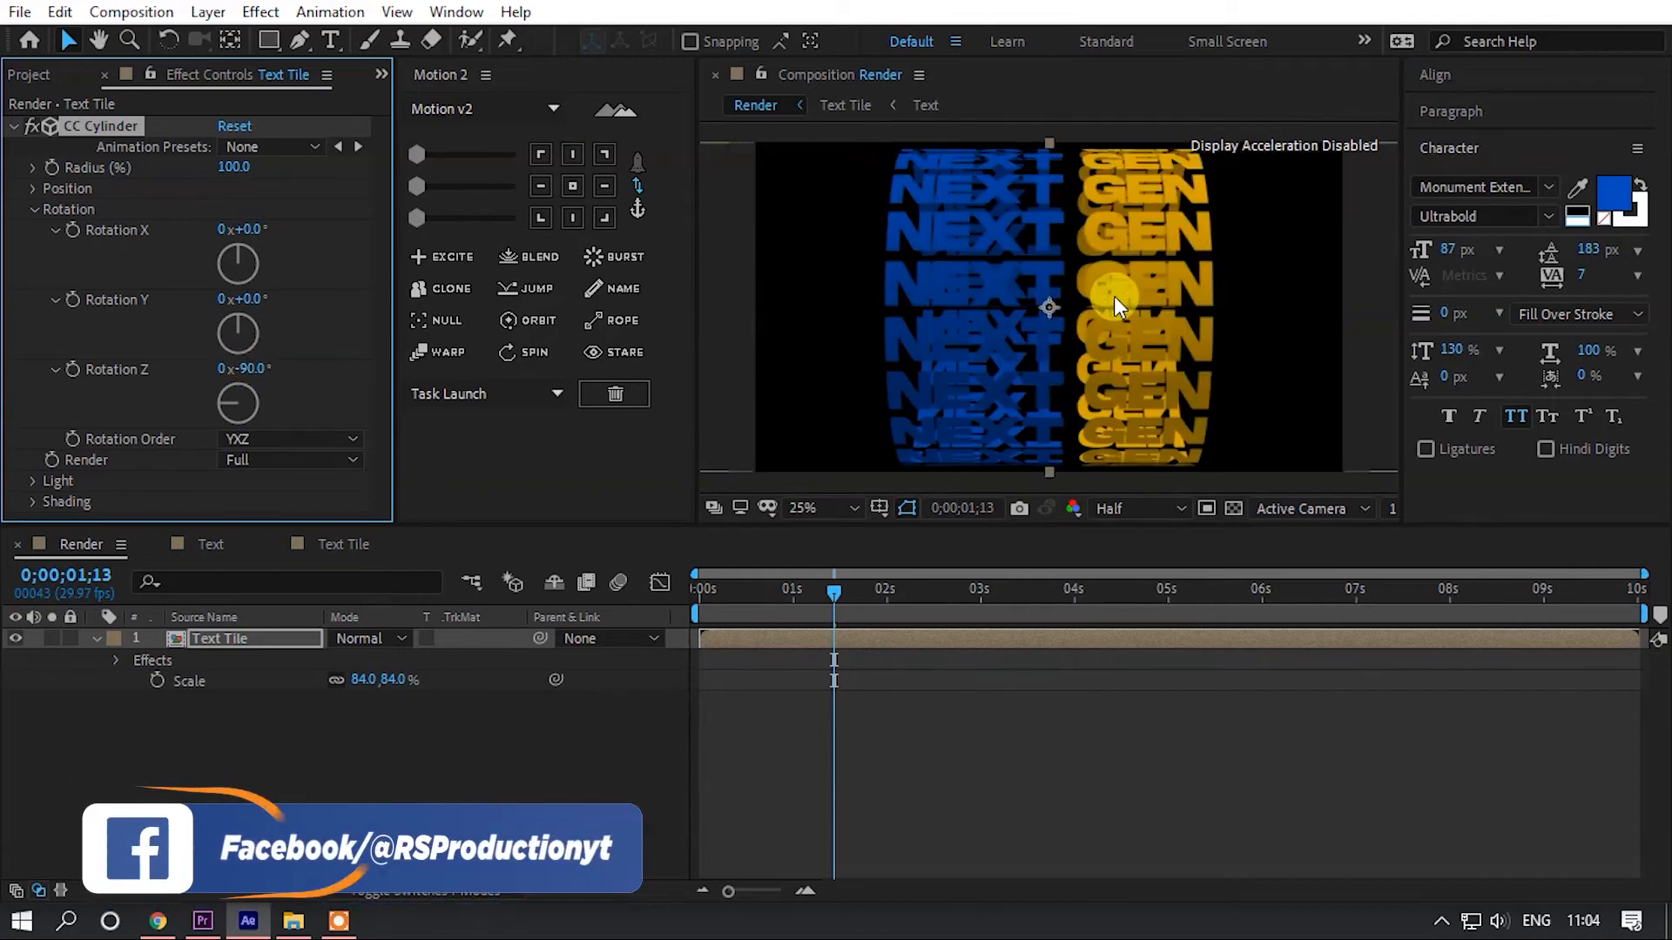
# - Set the CC Cylinder to render only its outside and its Radius to 107%
pyautogui.click(292, 459)
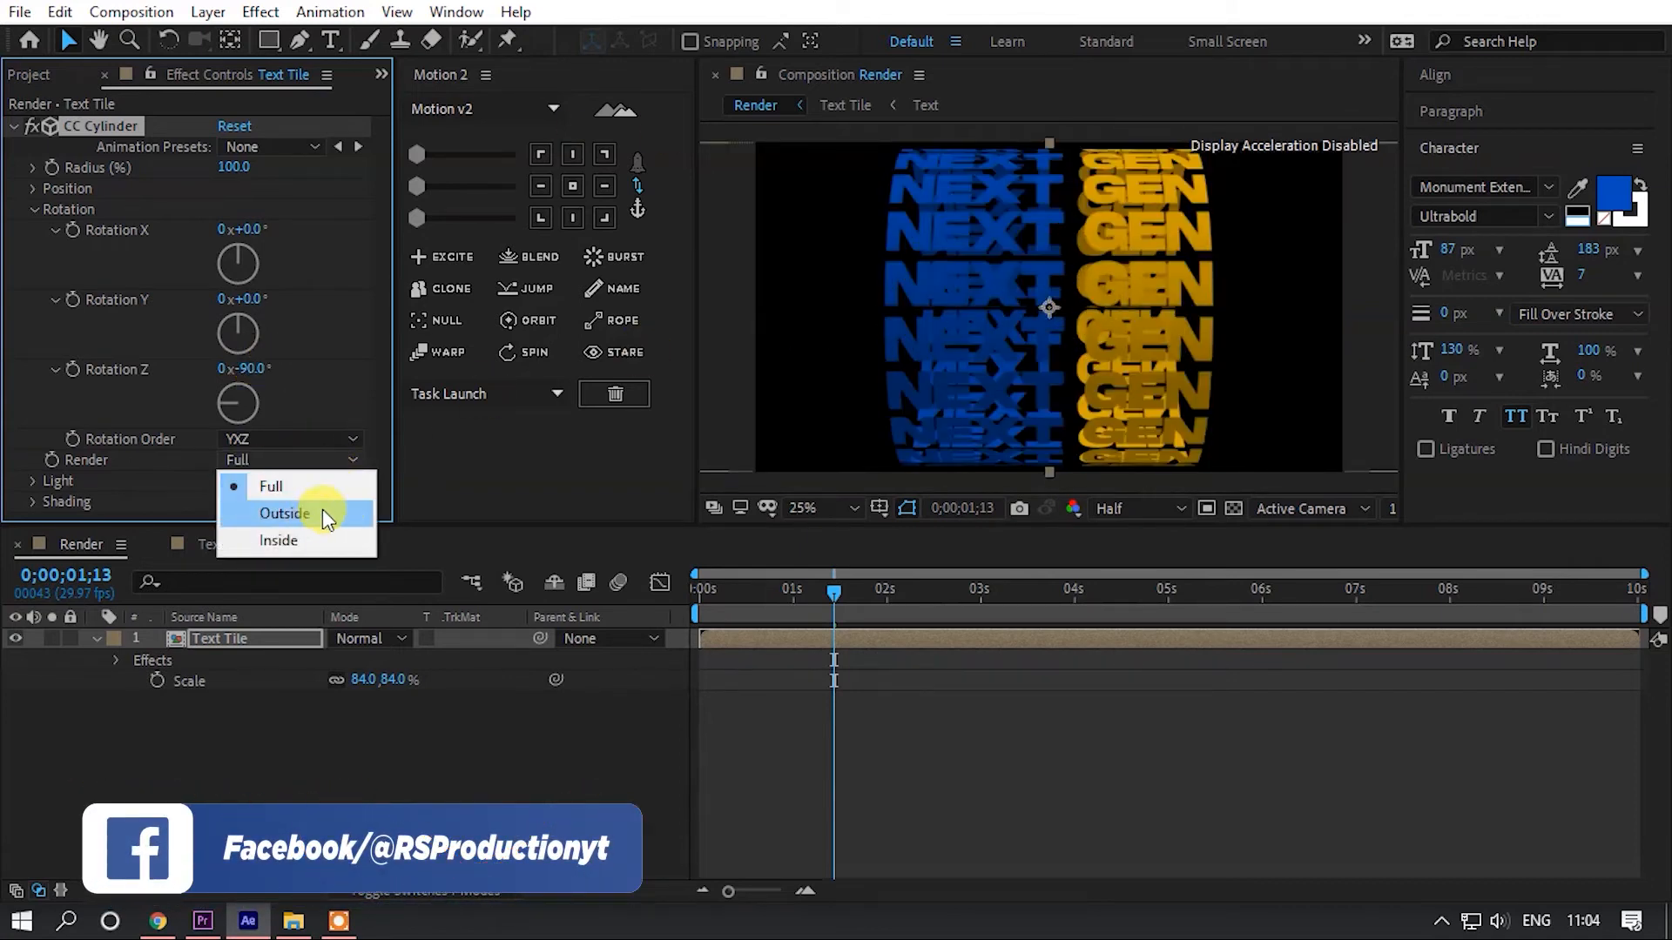
pyautogui.click(287, 513)
pyautogui.scroll(-1, 1056, 301)
pyautogui.scroll(1, 1055, 302)
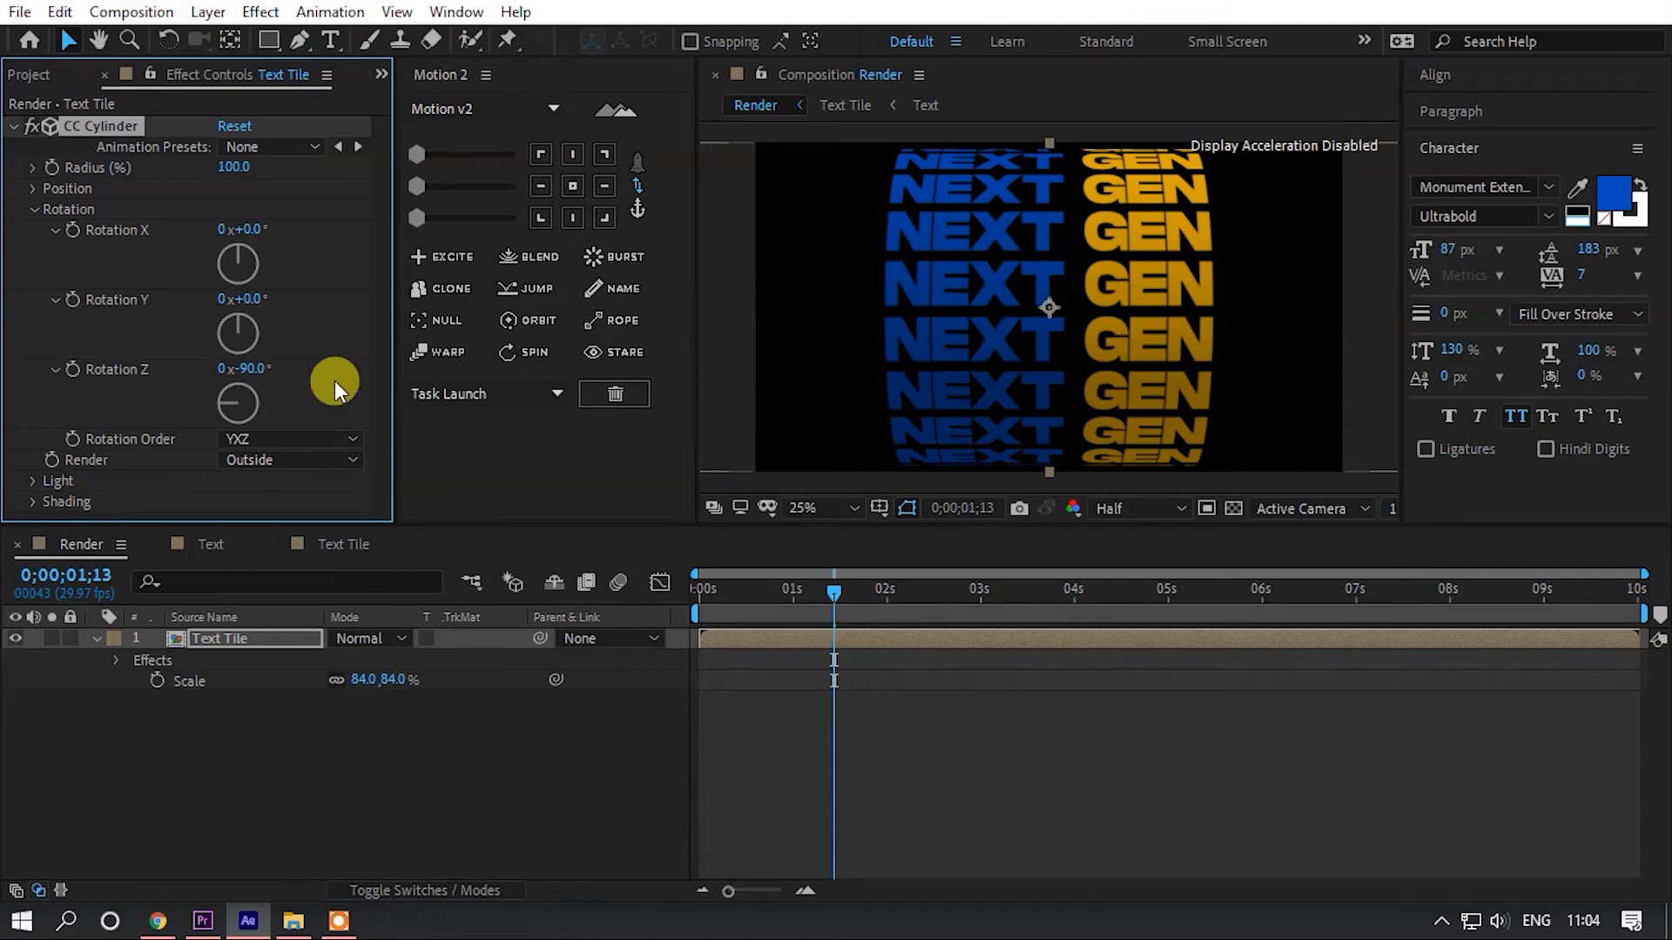
pyautogui.moveTo(213, 170); pyautogui.dragTo(241, 168)
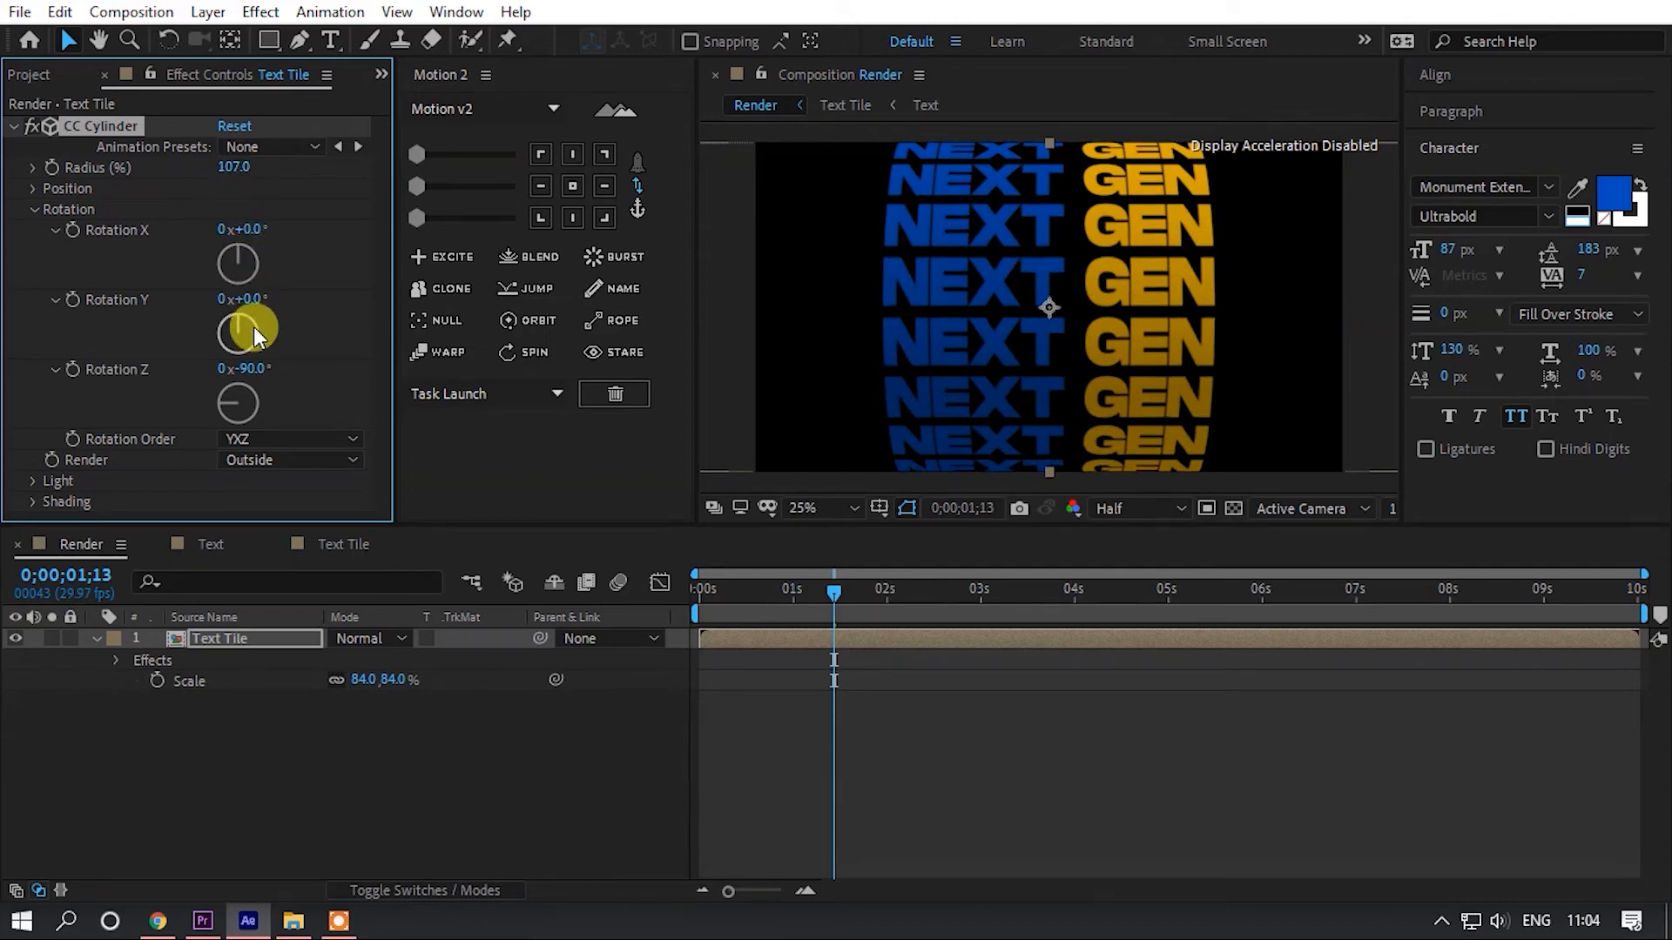
# - Set the cylinder's Light Height to 59 and Light Direction to -6 degrees, viewing the result at Full preview resolution
pyautogui.click(37, 214)
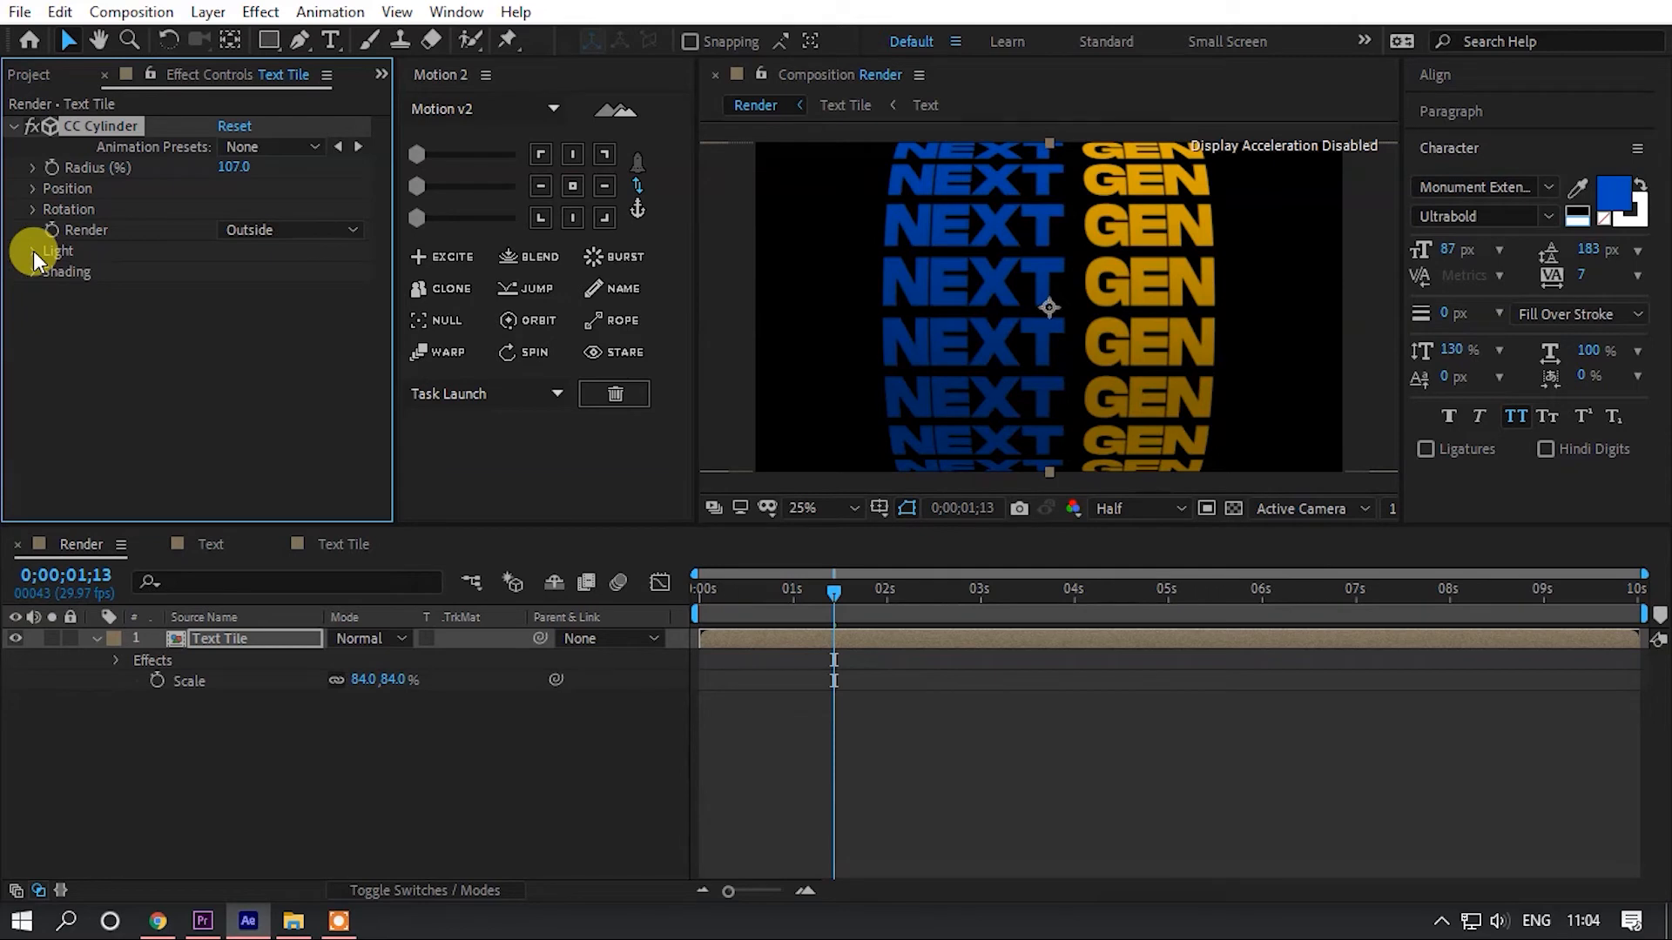
pyautogui.click(33, 251)
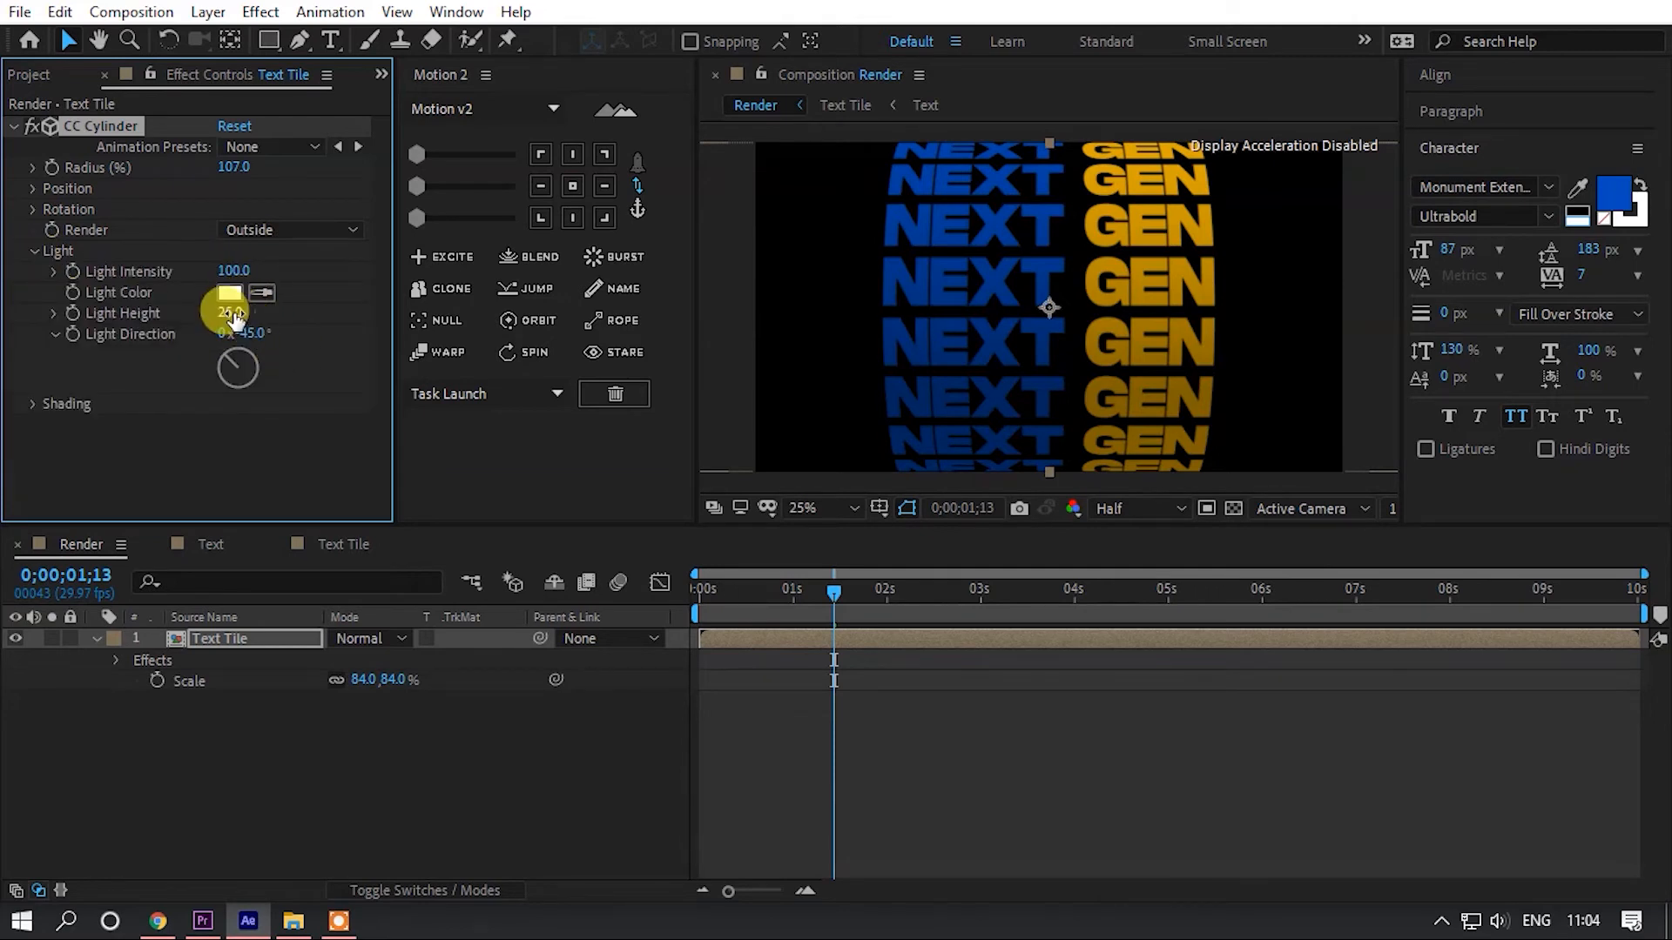
pyautogui.moveTo(250, 312); pyautogui.dragTo(290, 331)
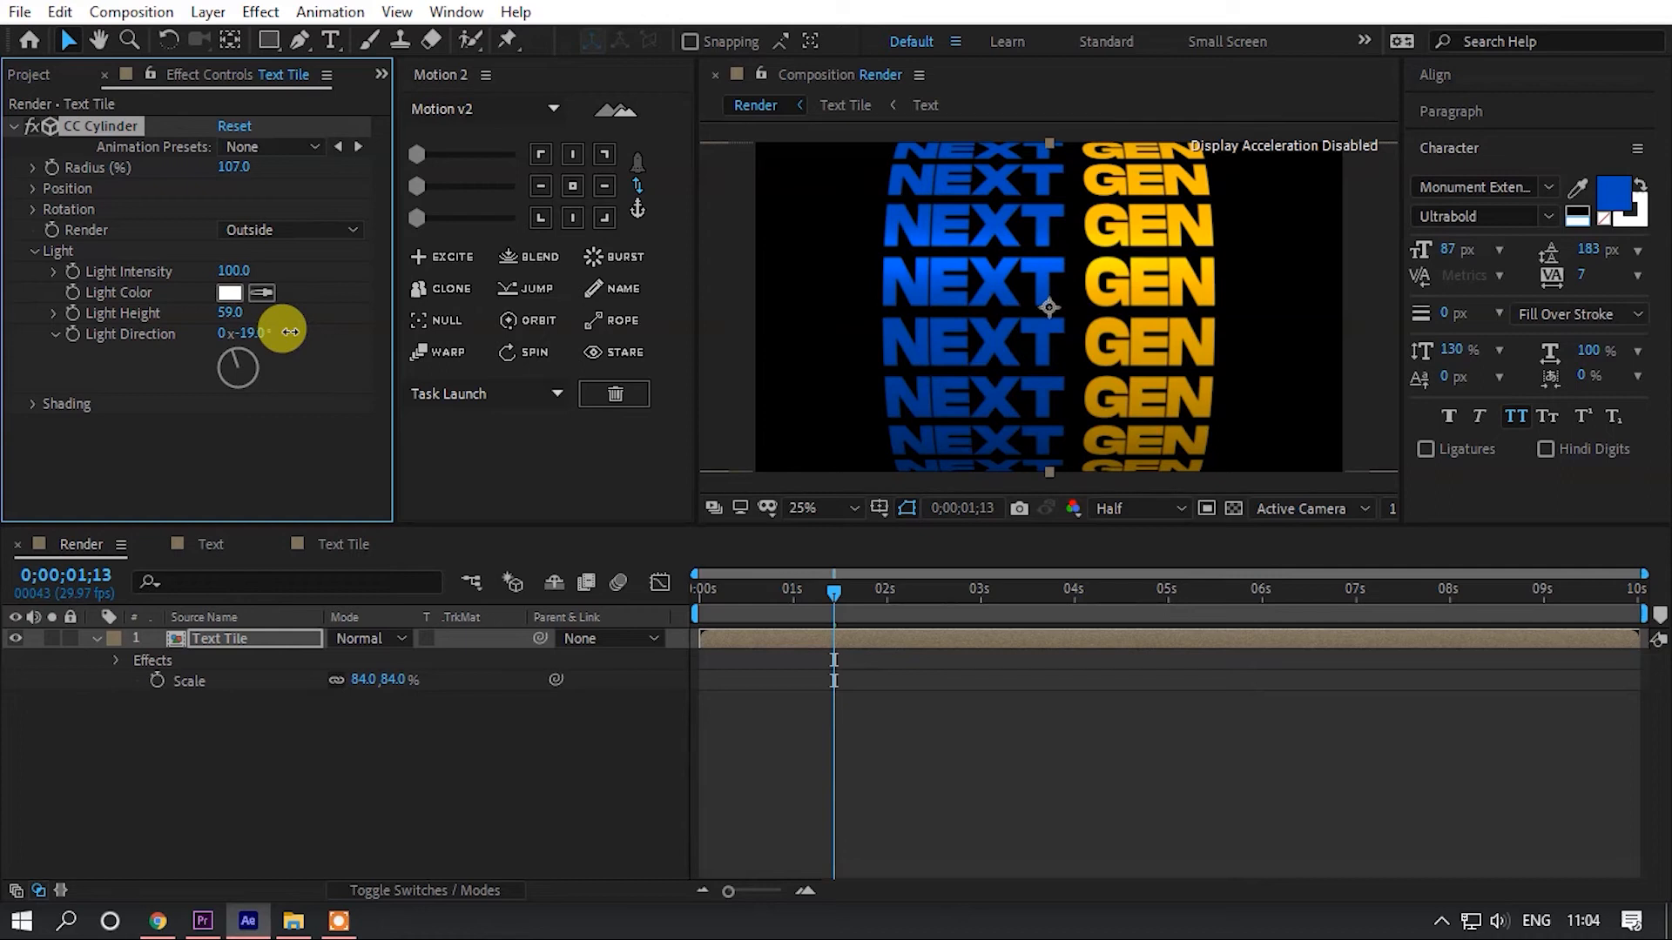
pyautogui.click(1124, 509)
pyautogui.click(1124, 575)
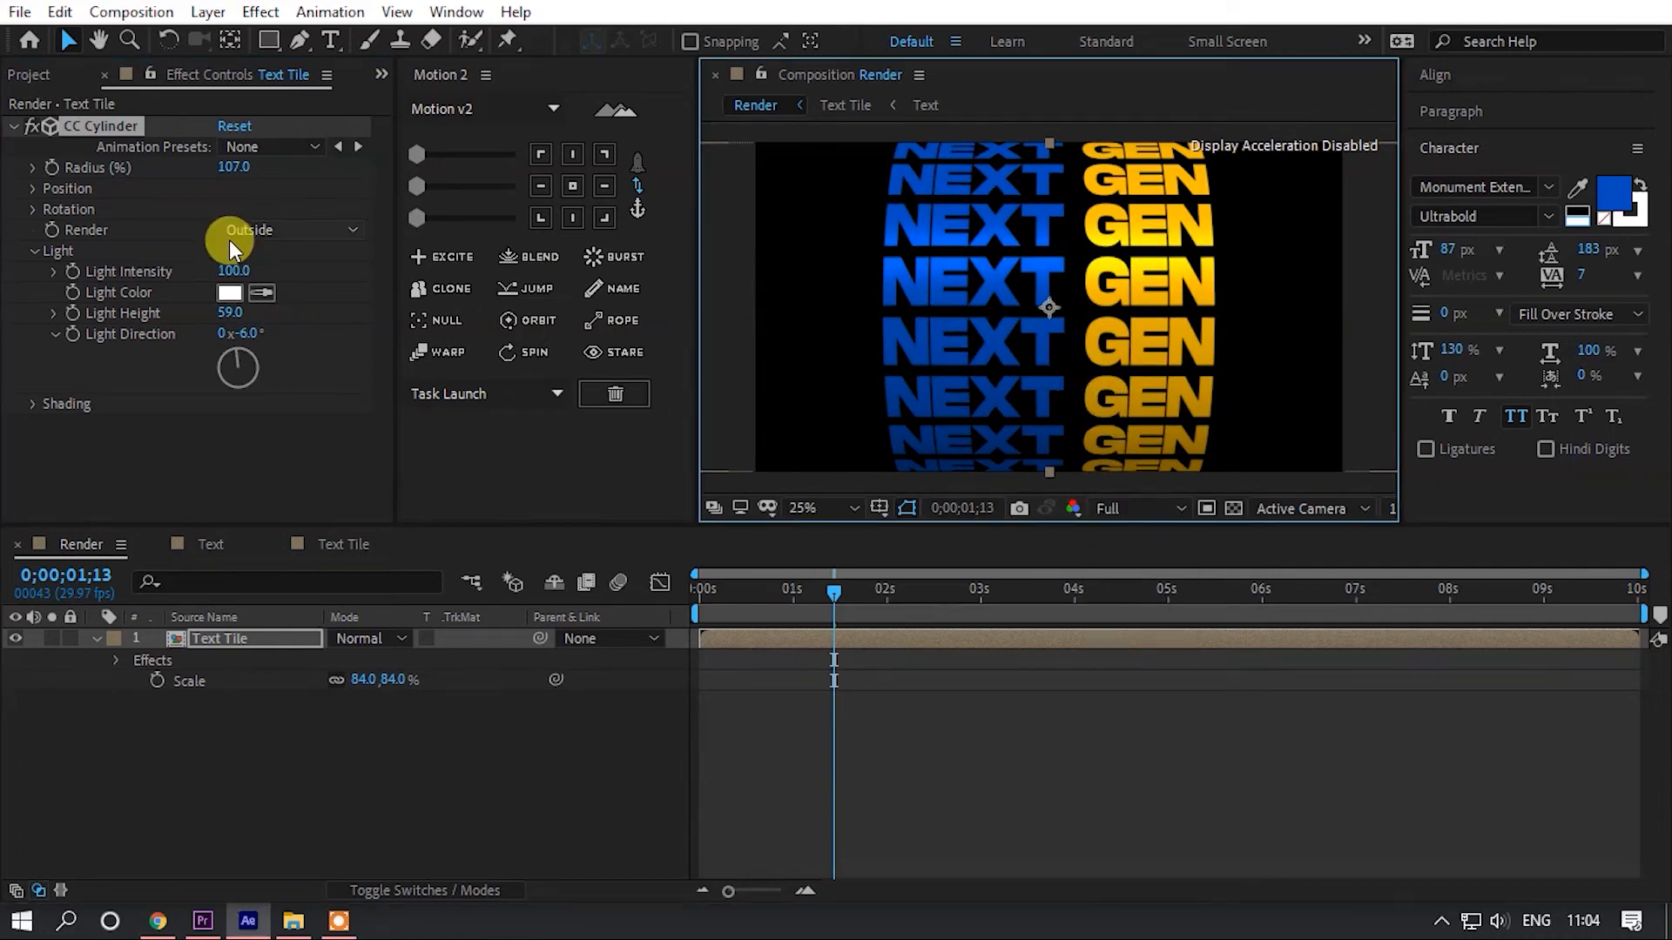
# - Set the cylinder's Ambient shading to 45 and preview the animation from the first frame
pyautogui.click(33, 252)
pyautogui.click(30, 269)
pyautogui.moveTo(233, 293)
pyautogui.mouseDown()
pyautogui.moveTo(278, 287)
pyautogui.moveTo(224, 284)
pyautogui.mouseUp()
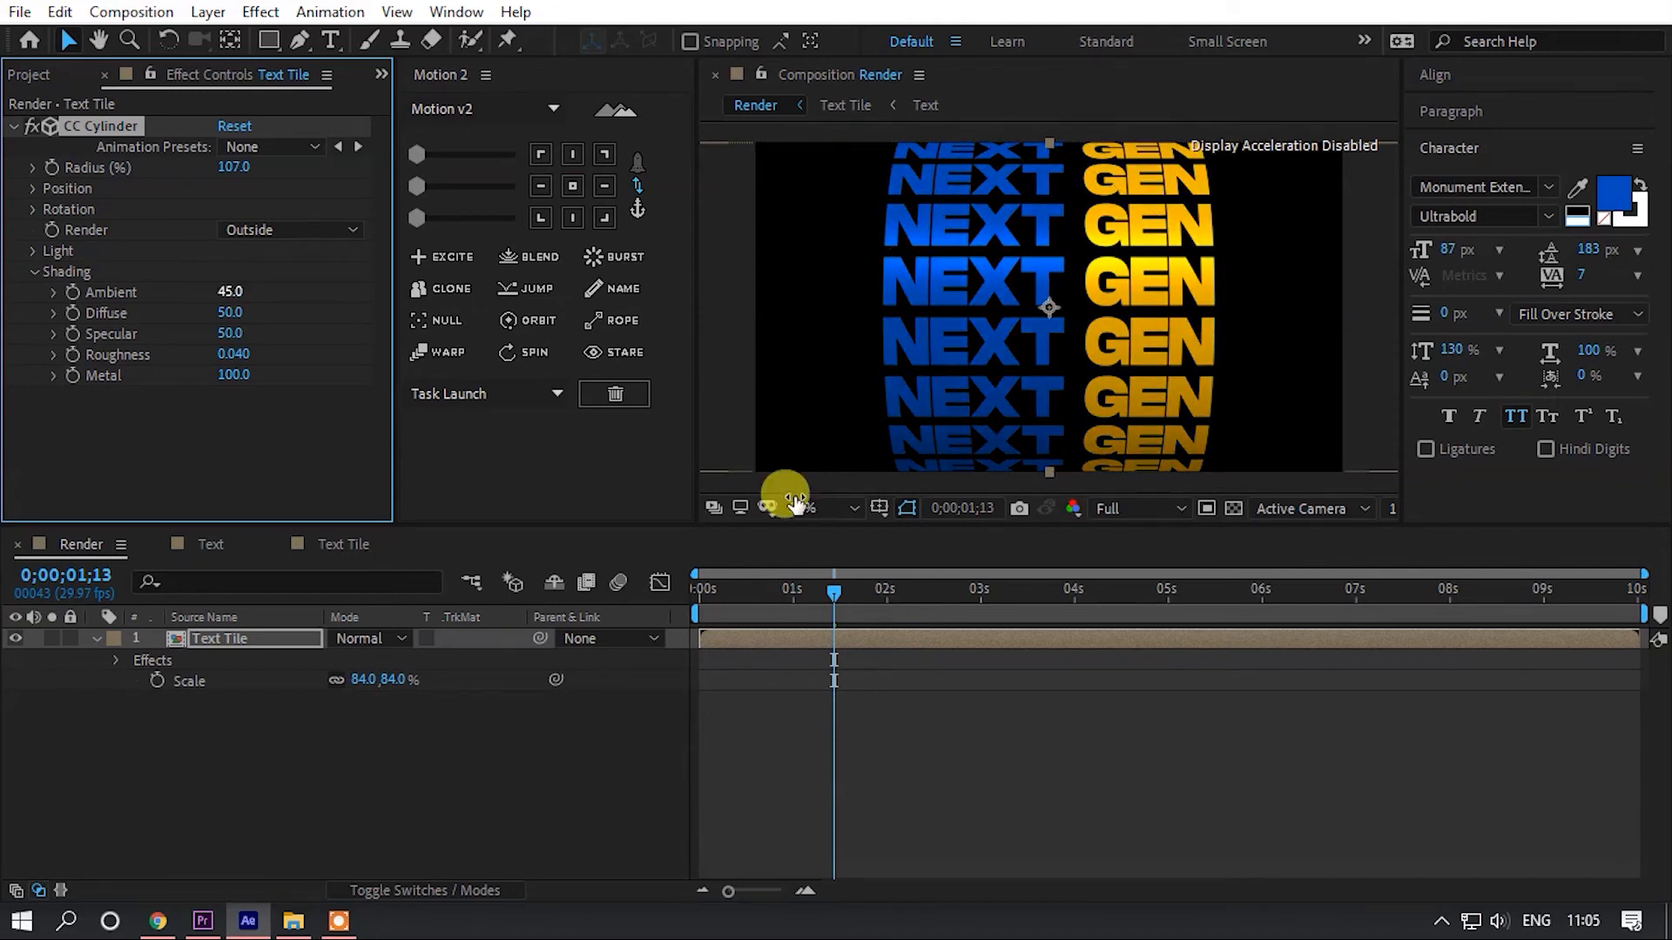
pyautogui.moveTo(750, 585); pyautogui.dragTo(596, 588)
pyautogui.press('space')
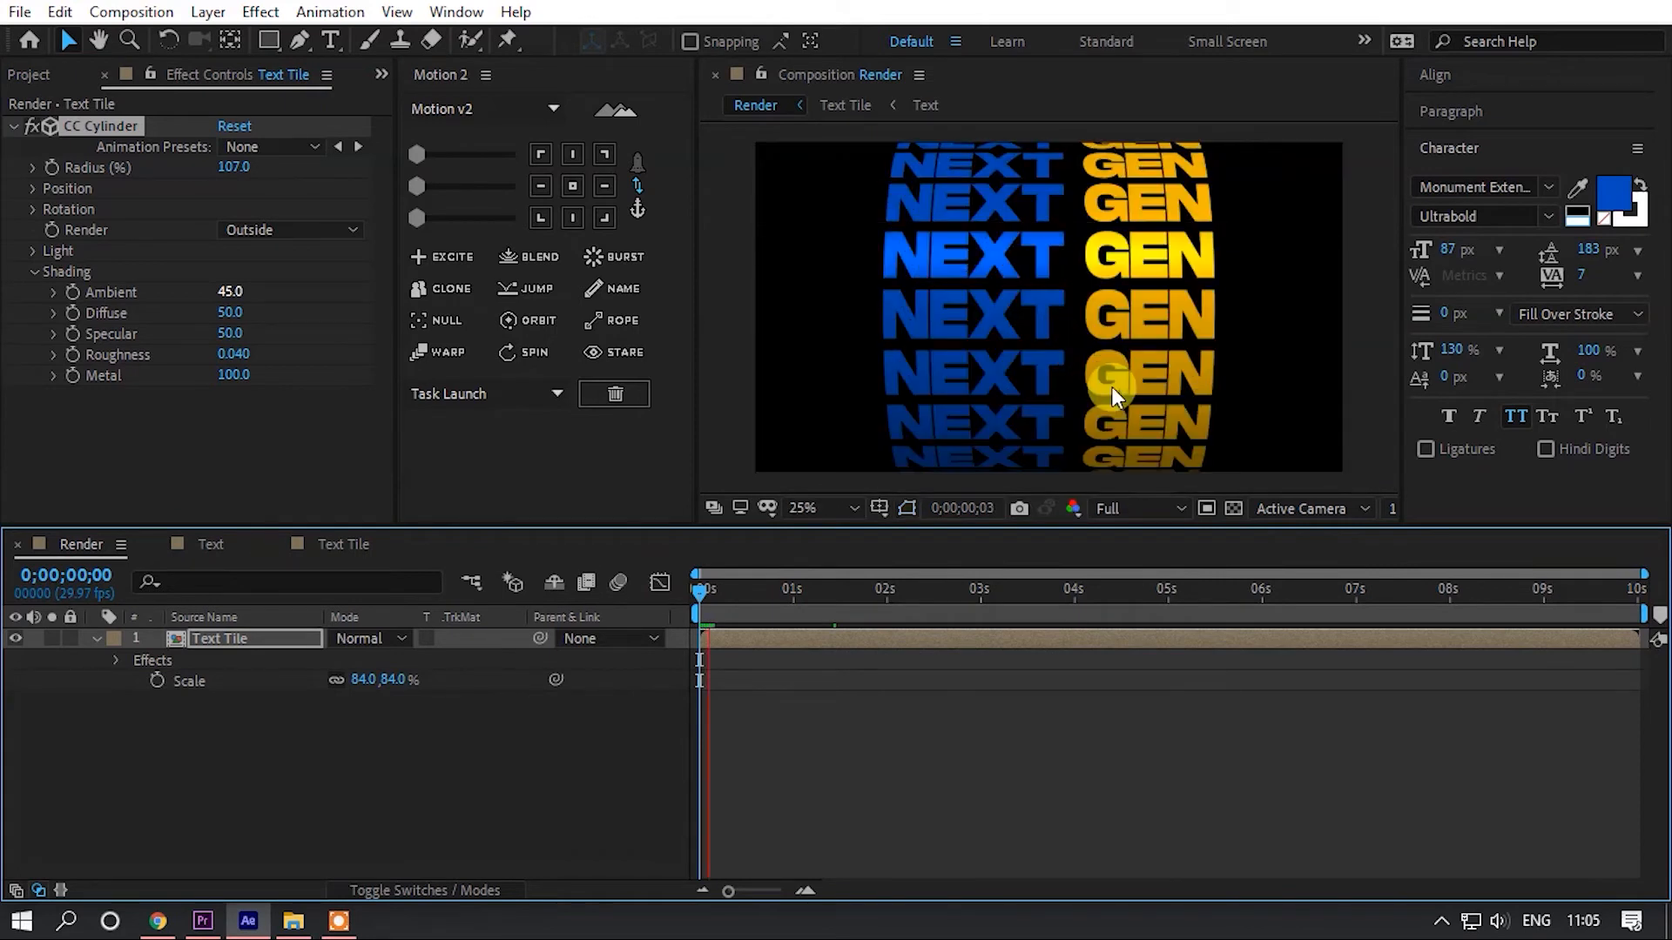
# - Lower the preview resolution to Half and replay the animation from the start
pyautogui.click(717, 598)
pyautogui.moveTo(737, 593); pyautogui.dragTo(684, 607)
pyautogui.click(1185, 509)
pyautogui.click(1137, 592)
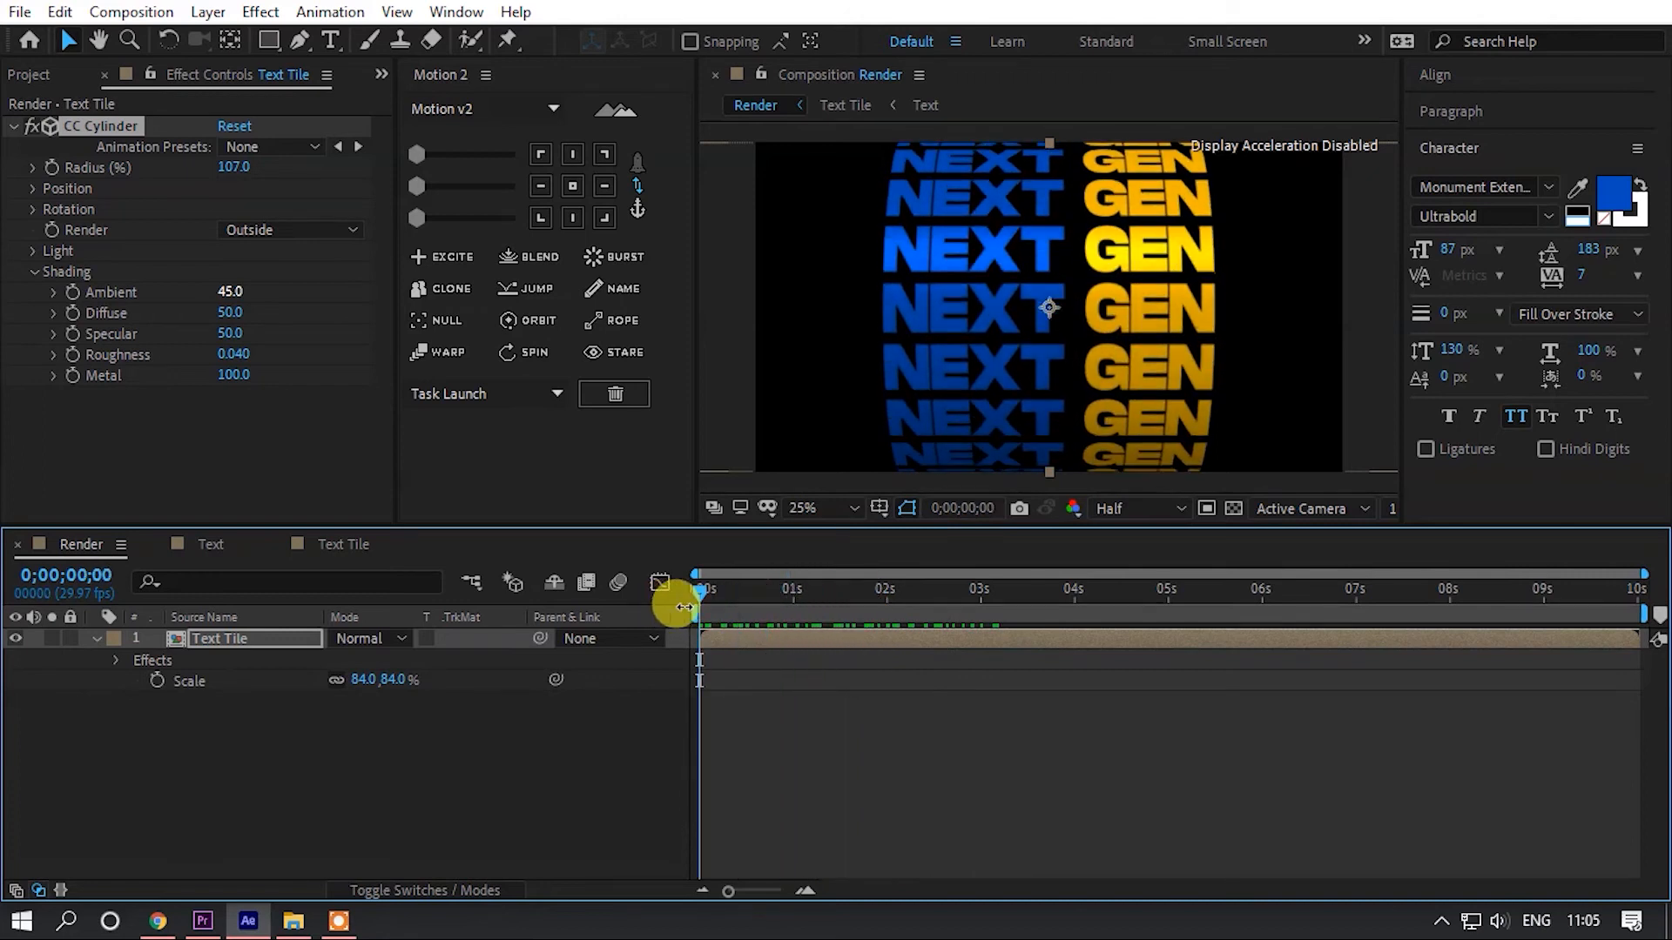
pyautogui.press('space')
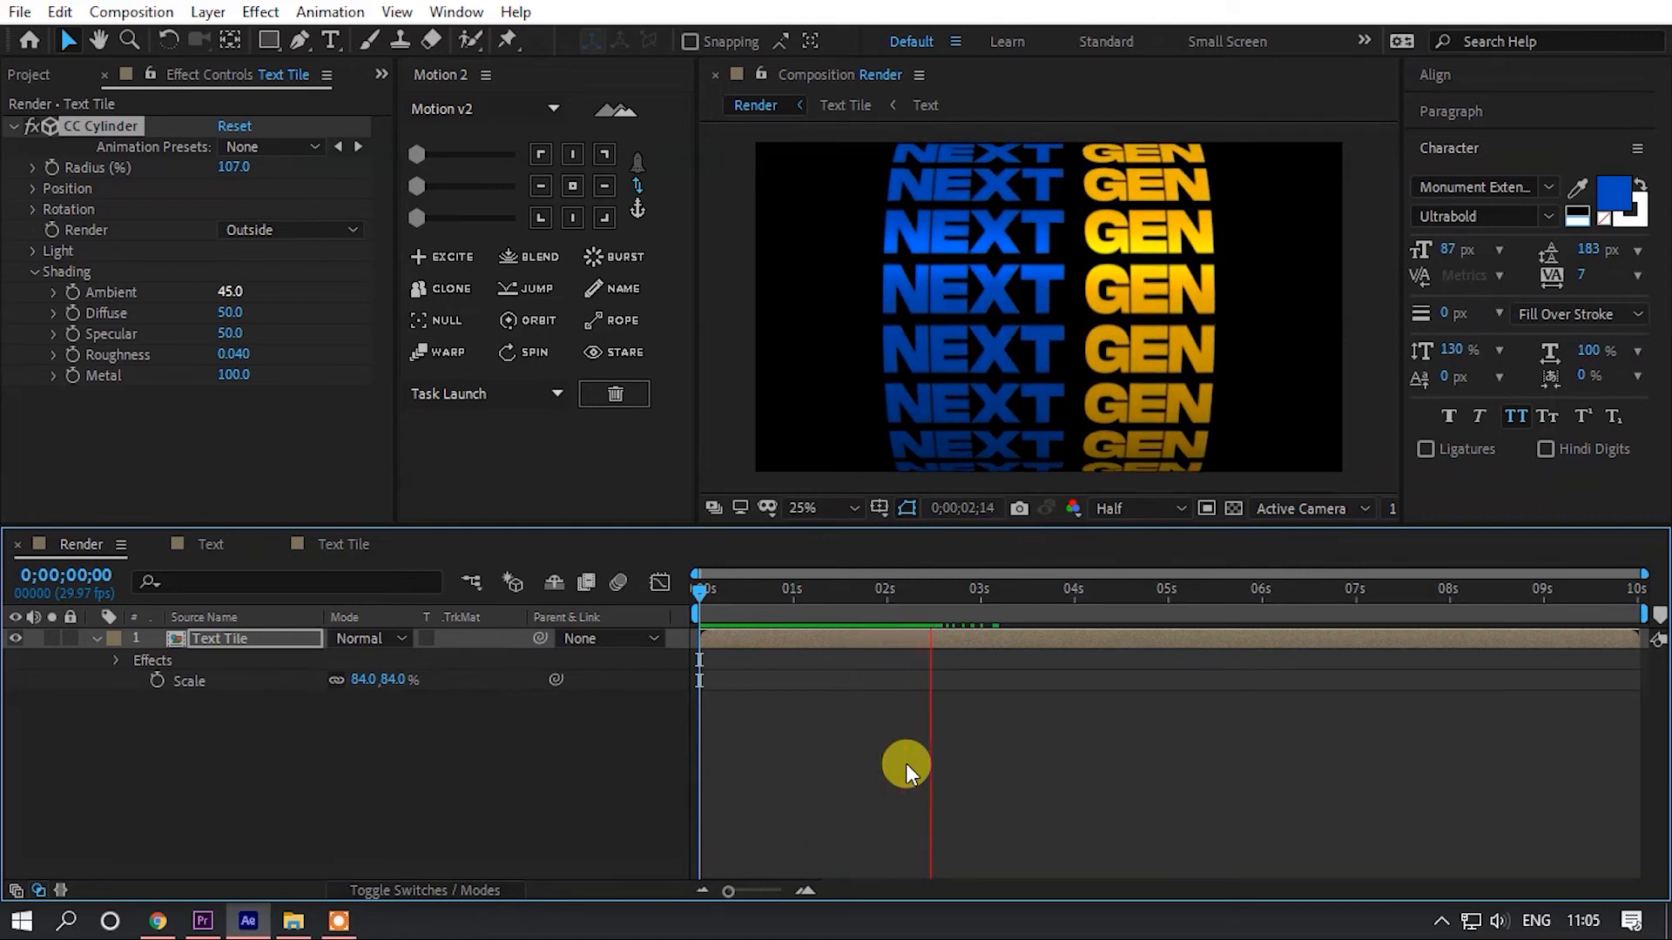
pyautogui.press('space')
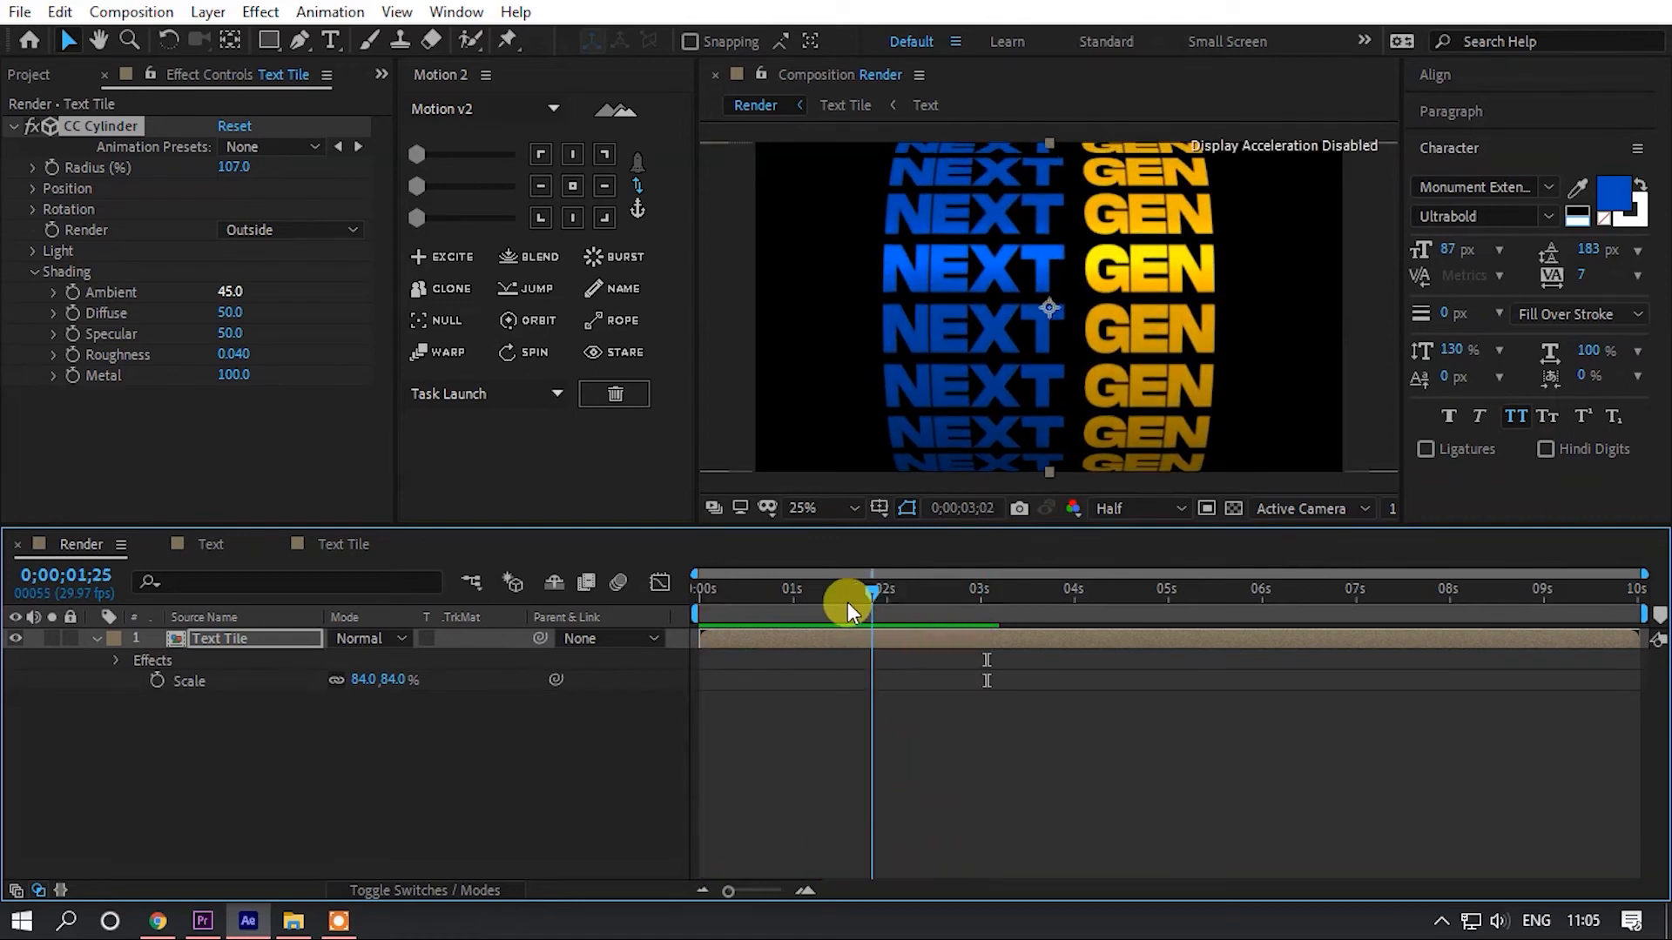
pyautogui.press('space')
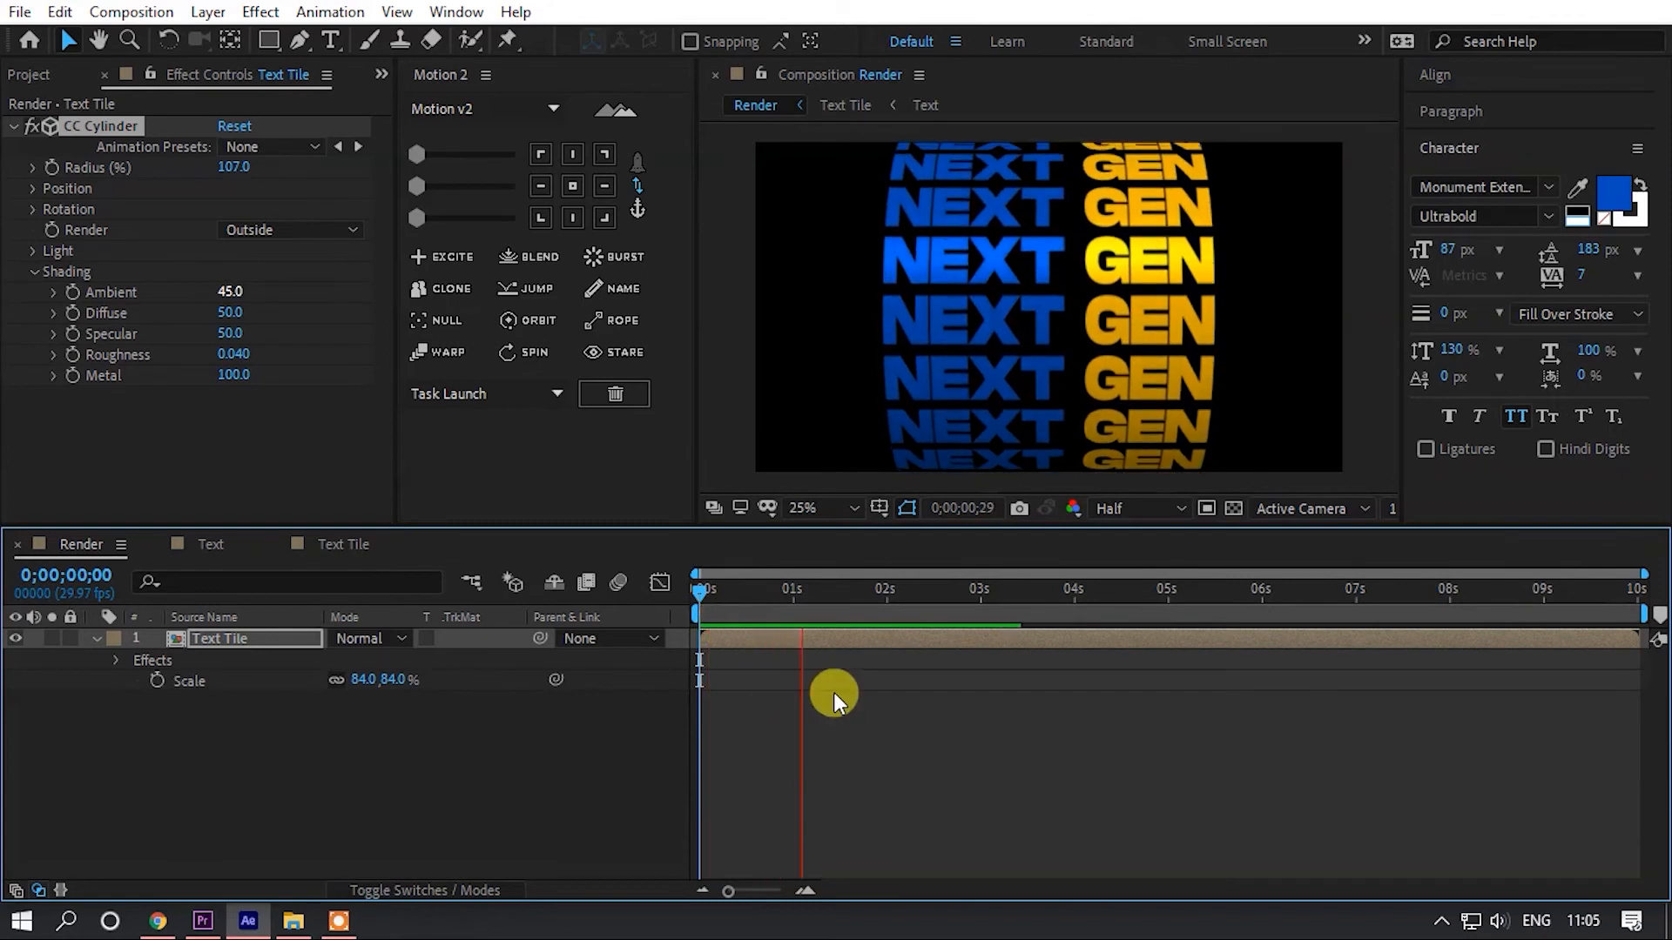
pyautogui.press('space')
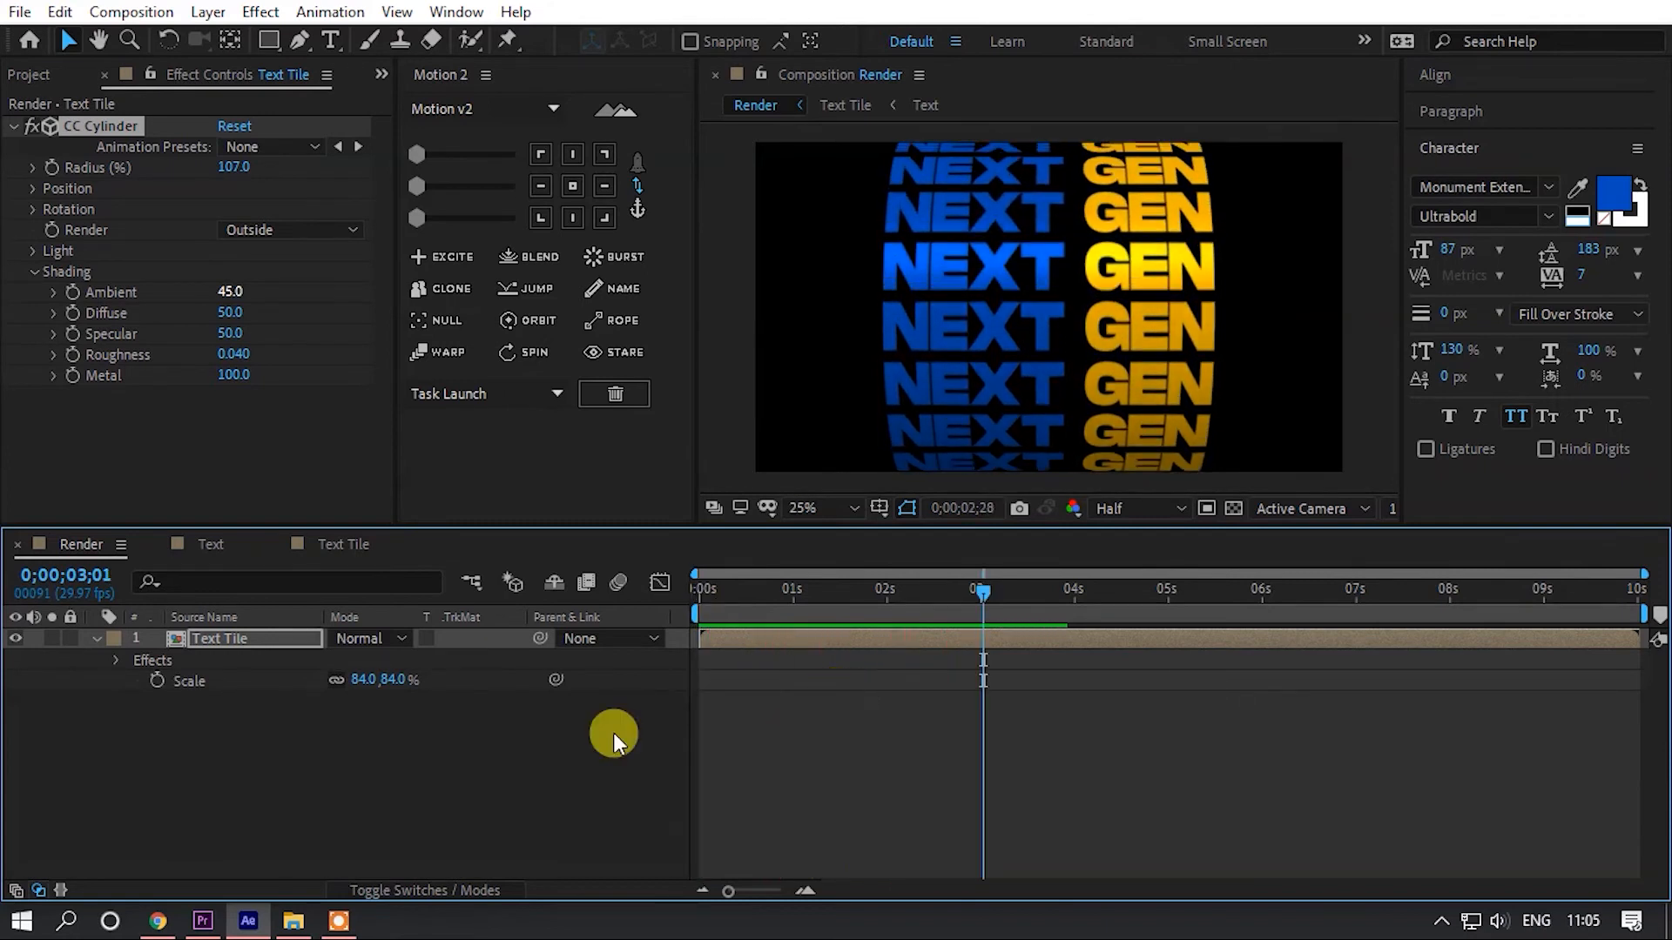
# - Create a 1920 x 1080 px solid named BG in Render and place it below the Text Tile layer
pyautogui.click(294, 786)
pyautogui.click(193, 658)
pyautogui.click(98, 641)
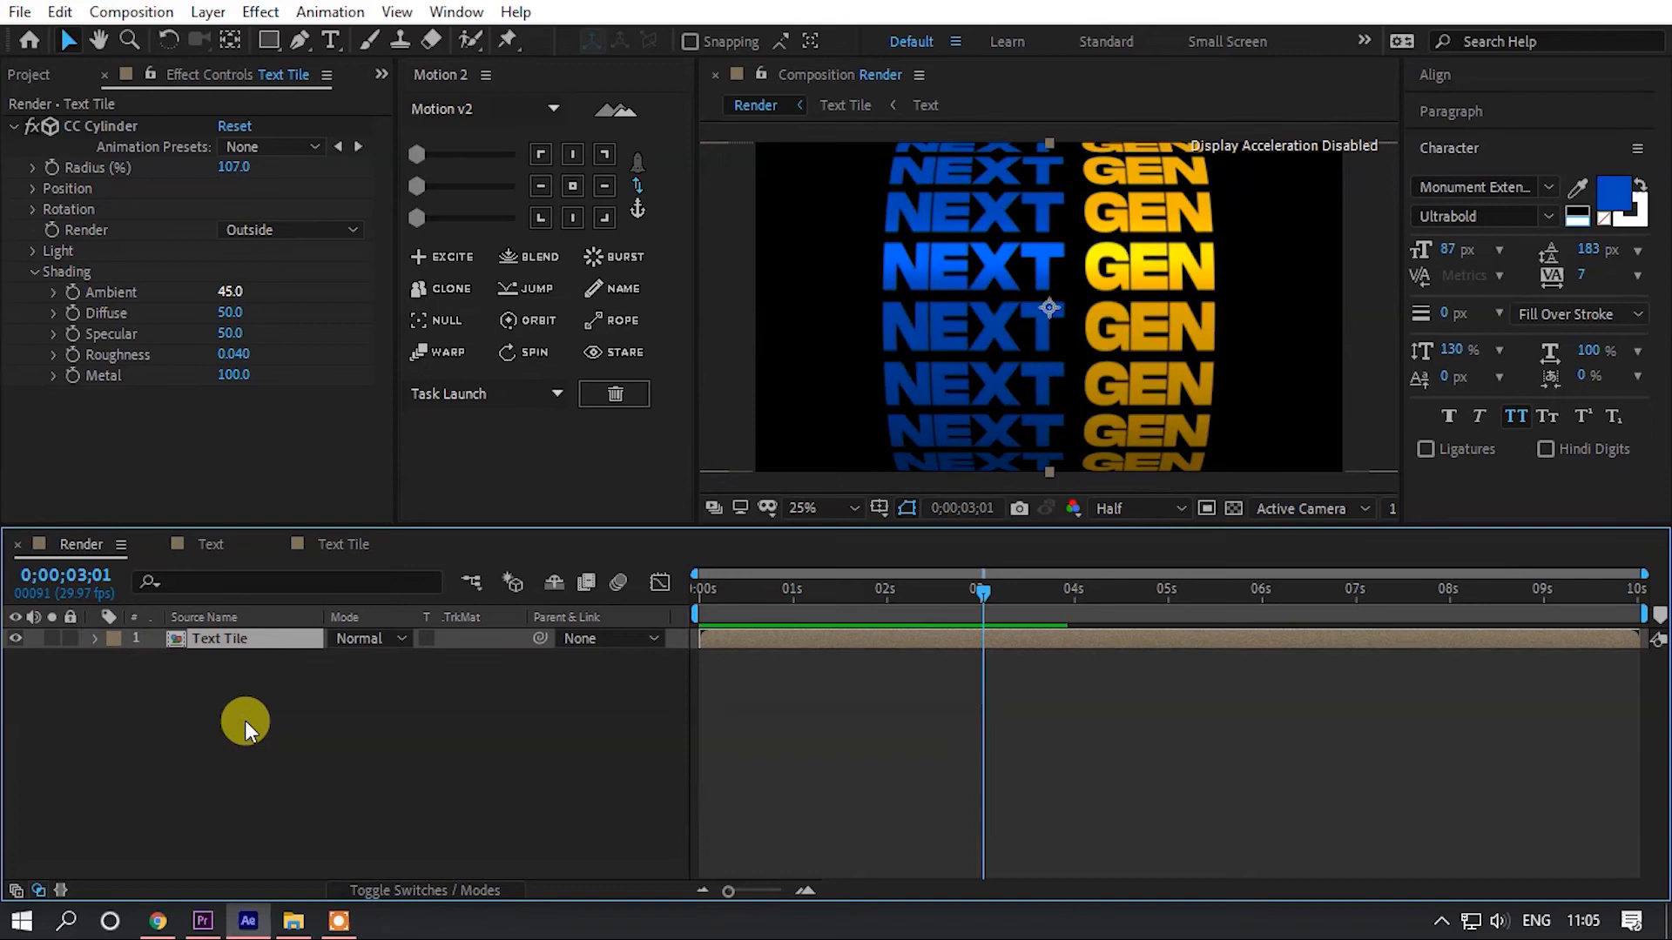
pyautogui.rightClick(249, 721)
pyautogui.moveTo(306, 453)
pyautogui.click(603, 515)
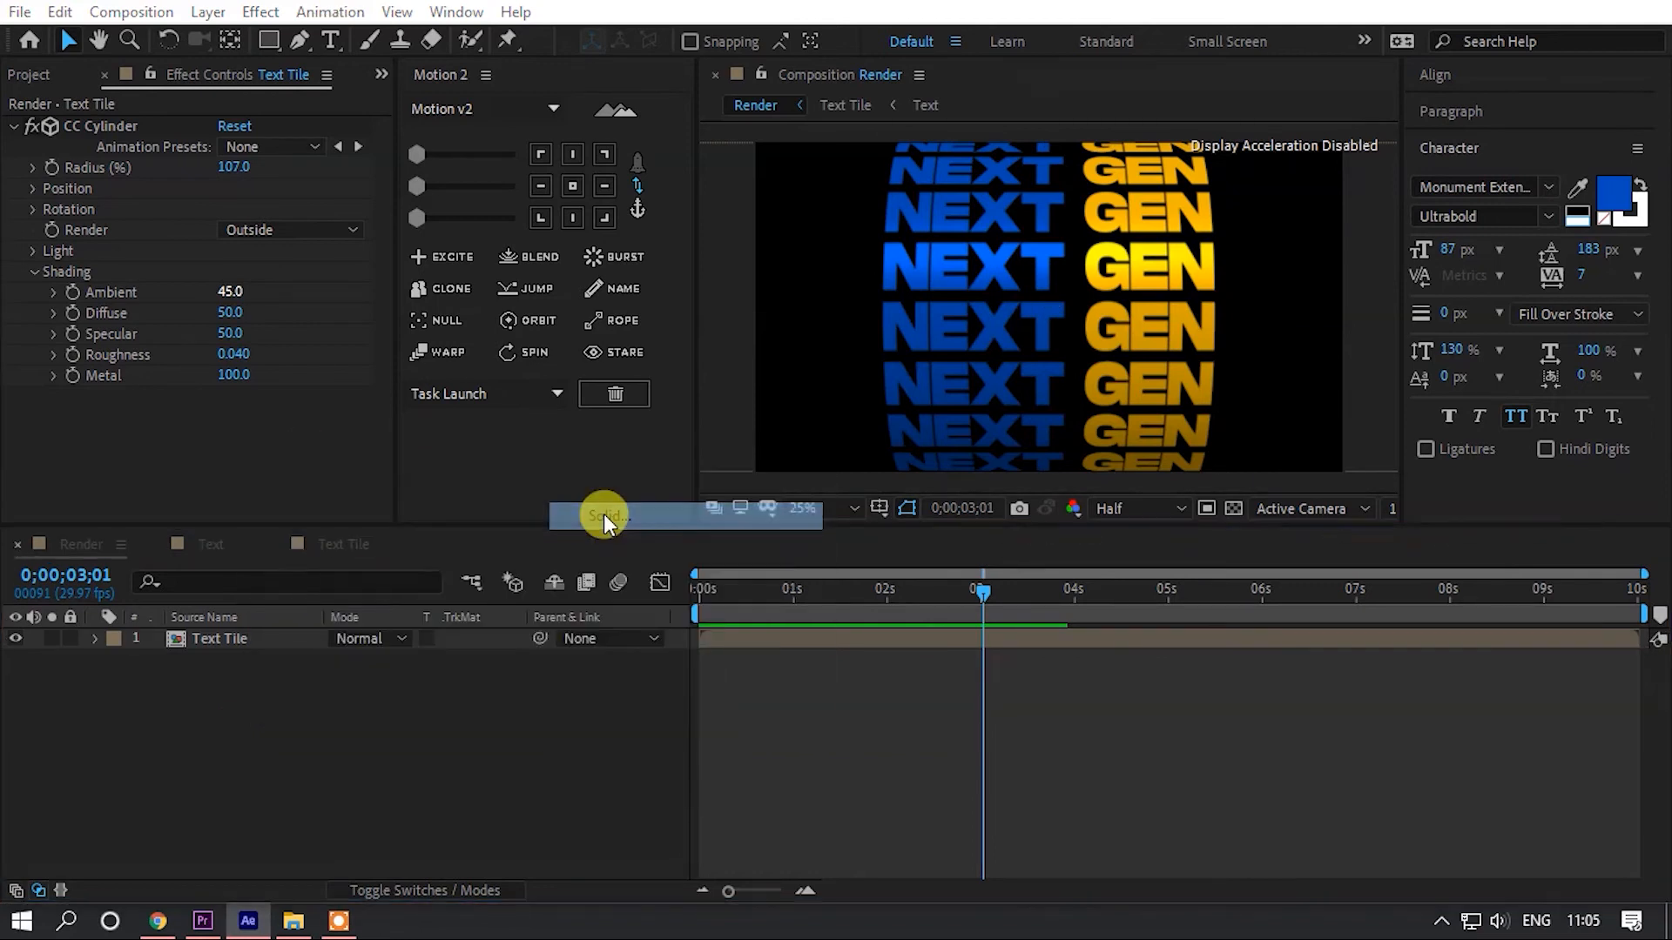
pyautogui.write('BG')
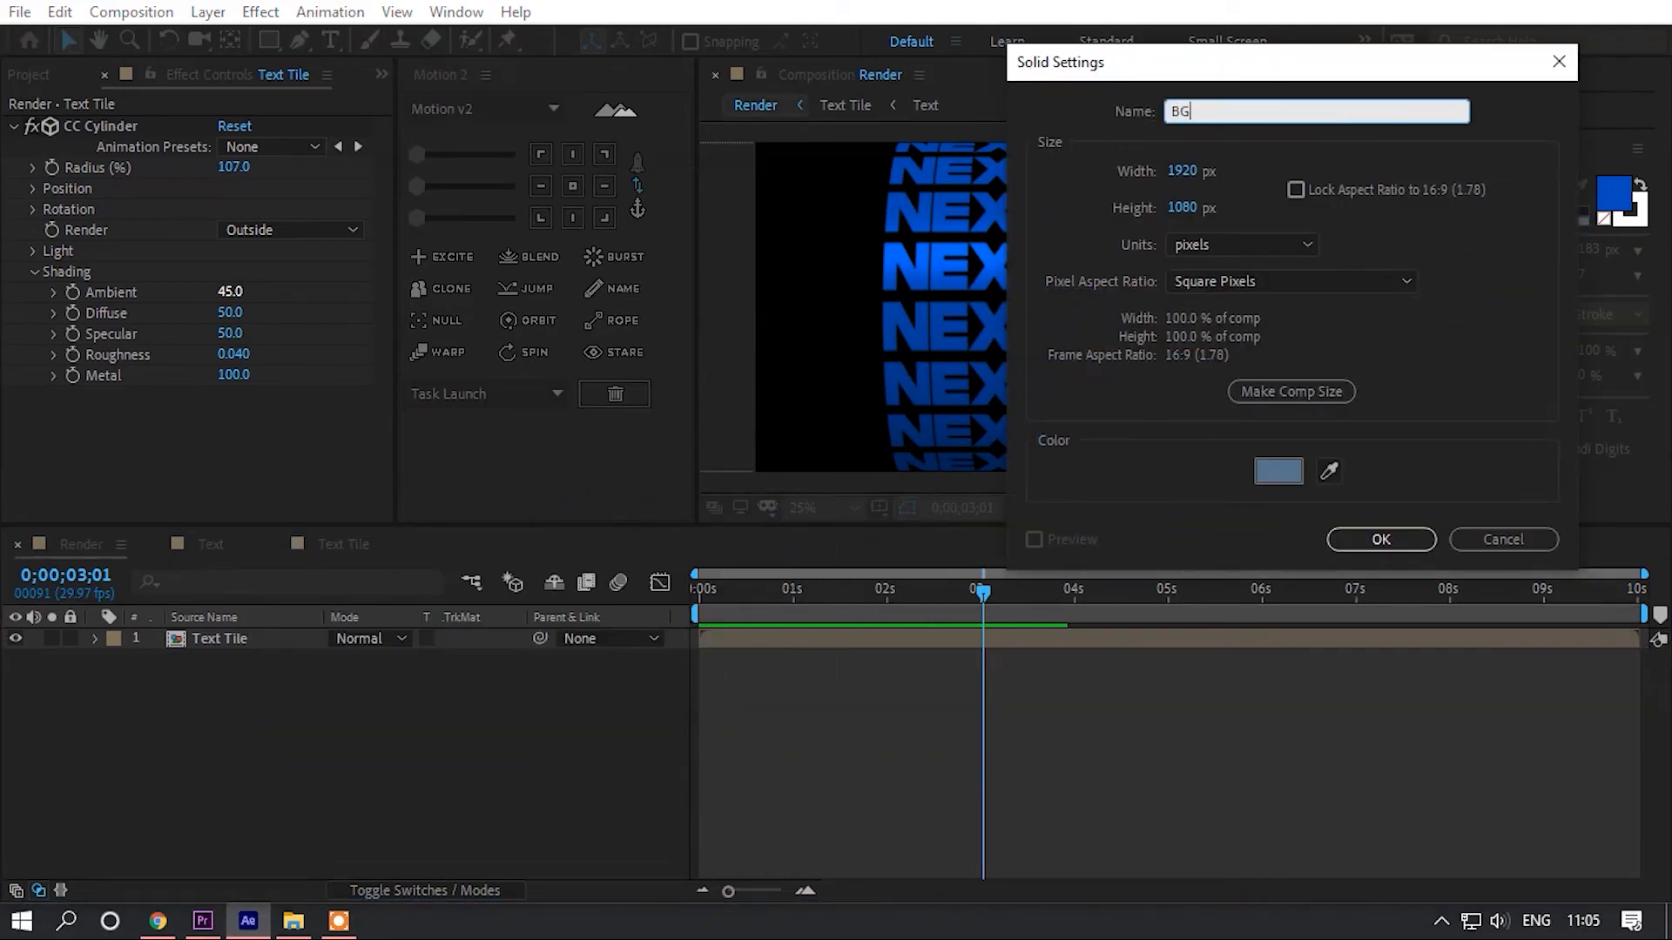
pyautogui.press('Return')
pyautogui.moveTo(211, 644); pyautogui.dragTo(213, 673)
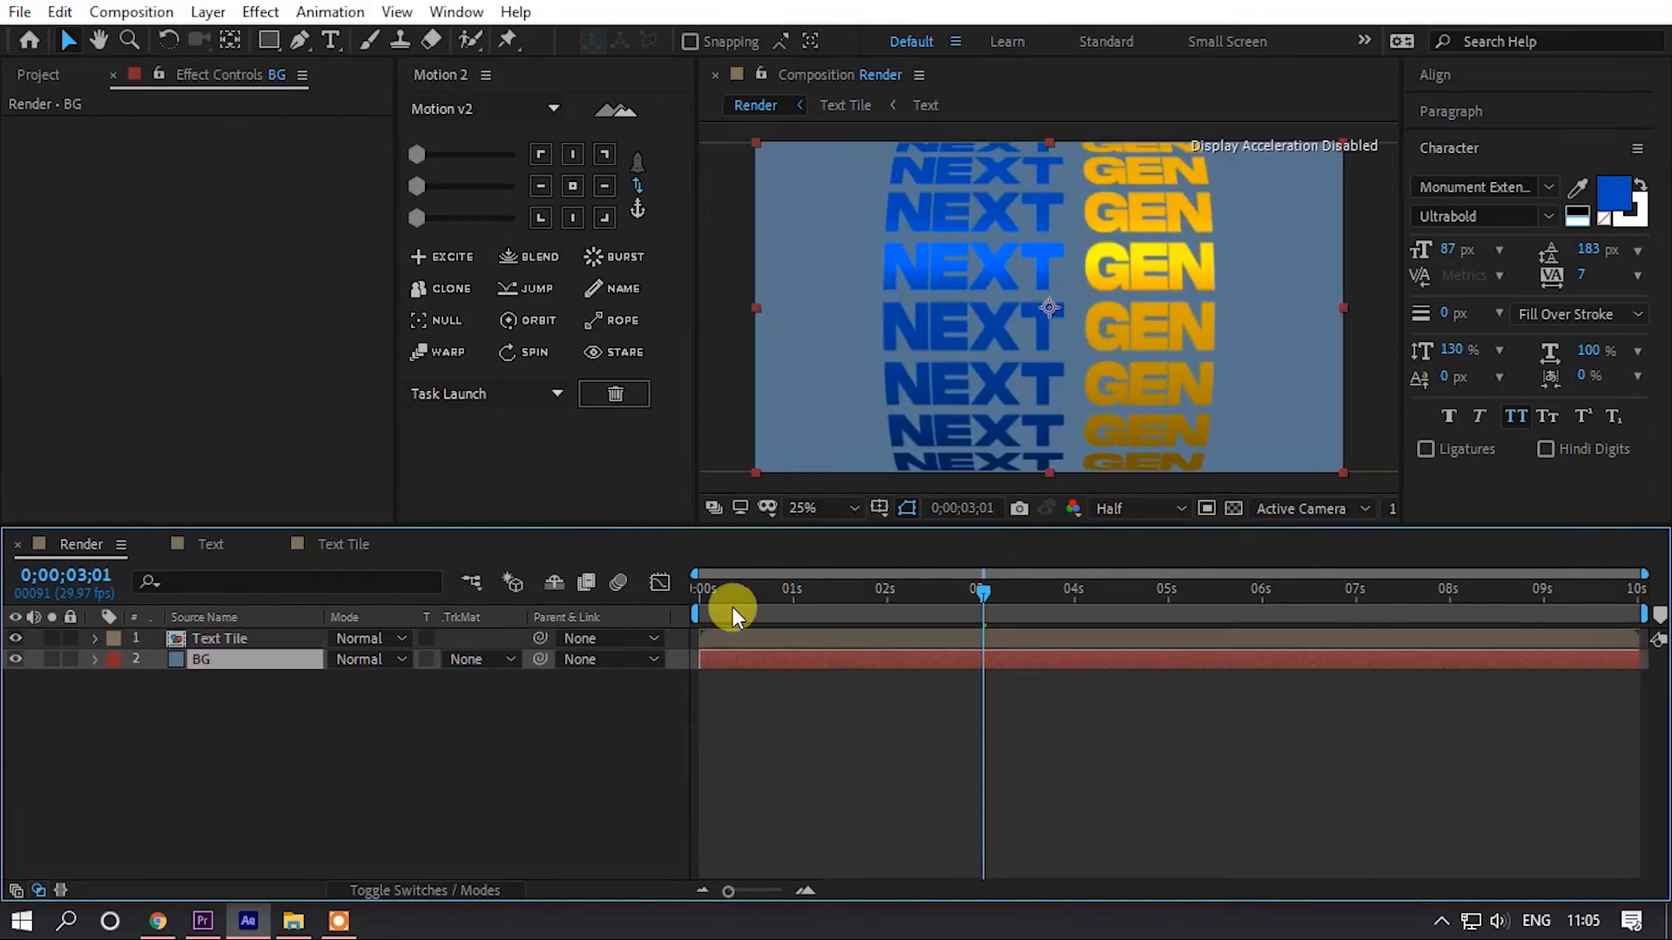
# - Apply the 4-Color Gradient effect to the BG layer
pyautogui.rightClick(242, 654)
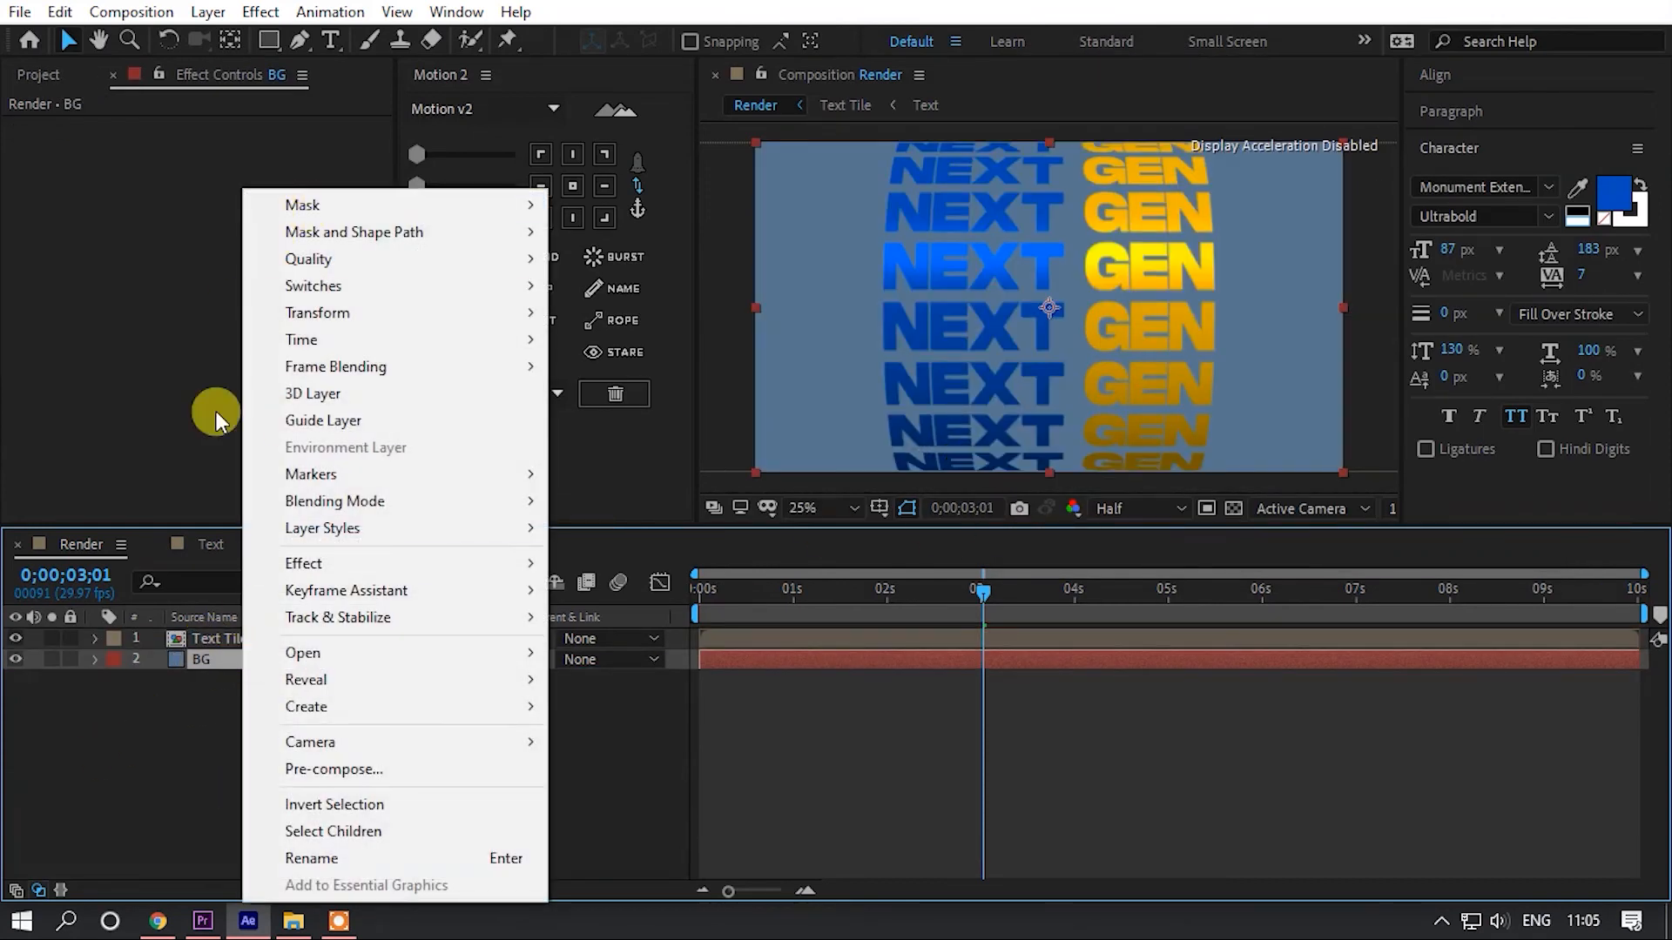
pyautogui.press('Escape')
pyautogui.hotkey('ctrl', 'space')
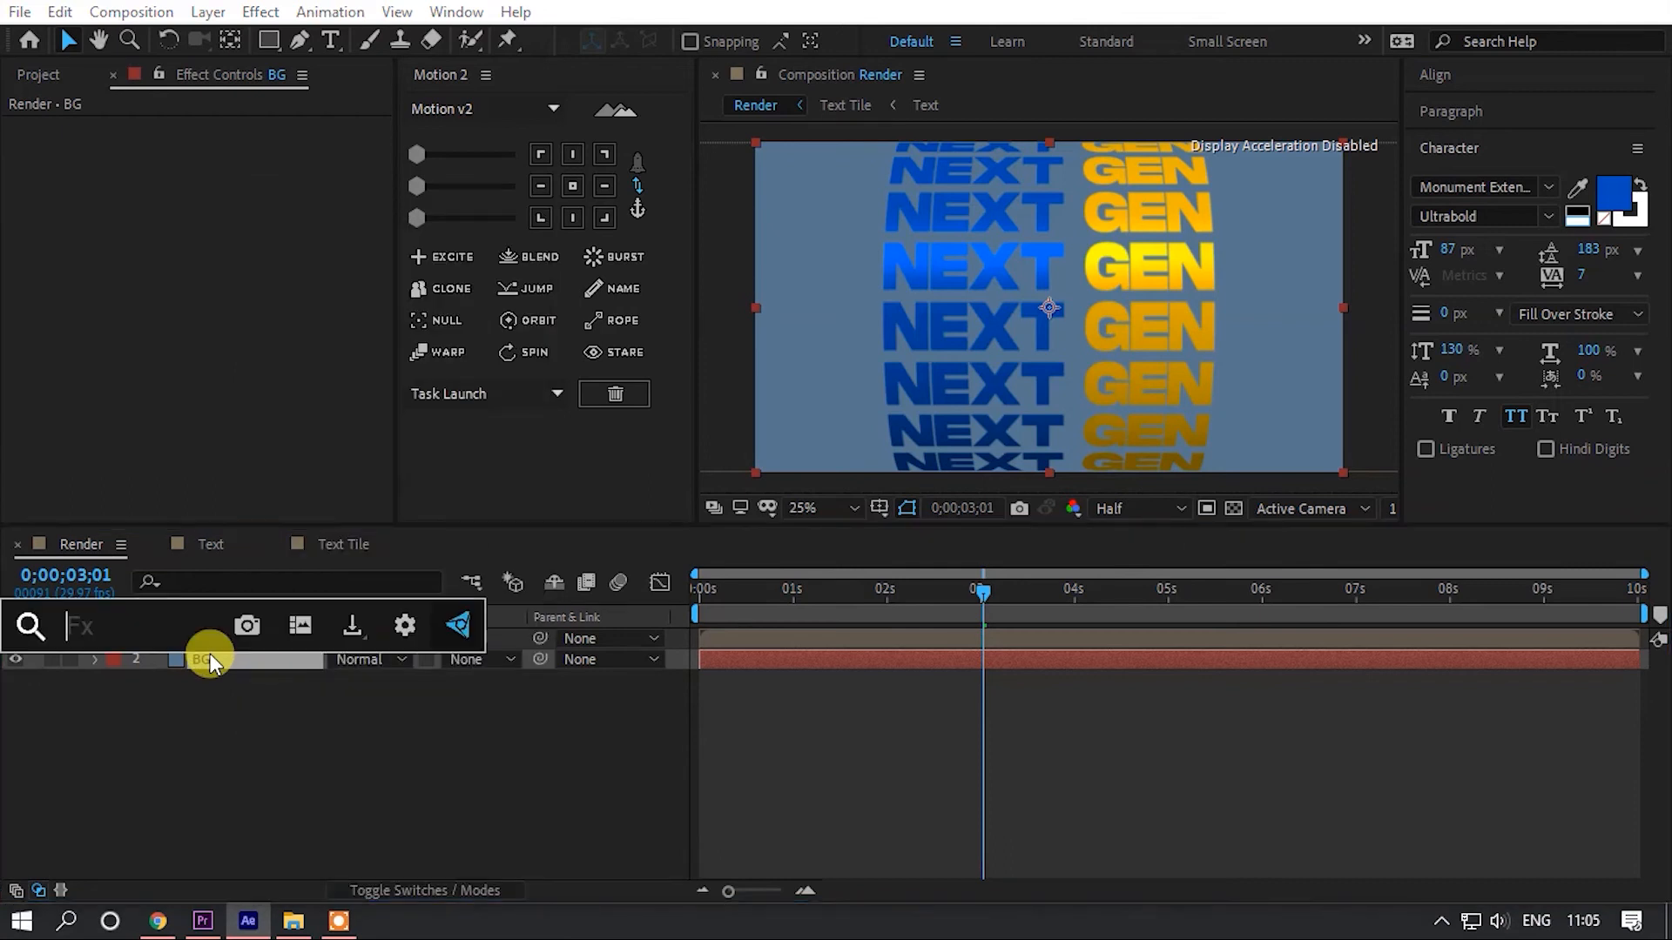
pyautogui.write('47')
pyautogui.press('BackSpace')
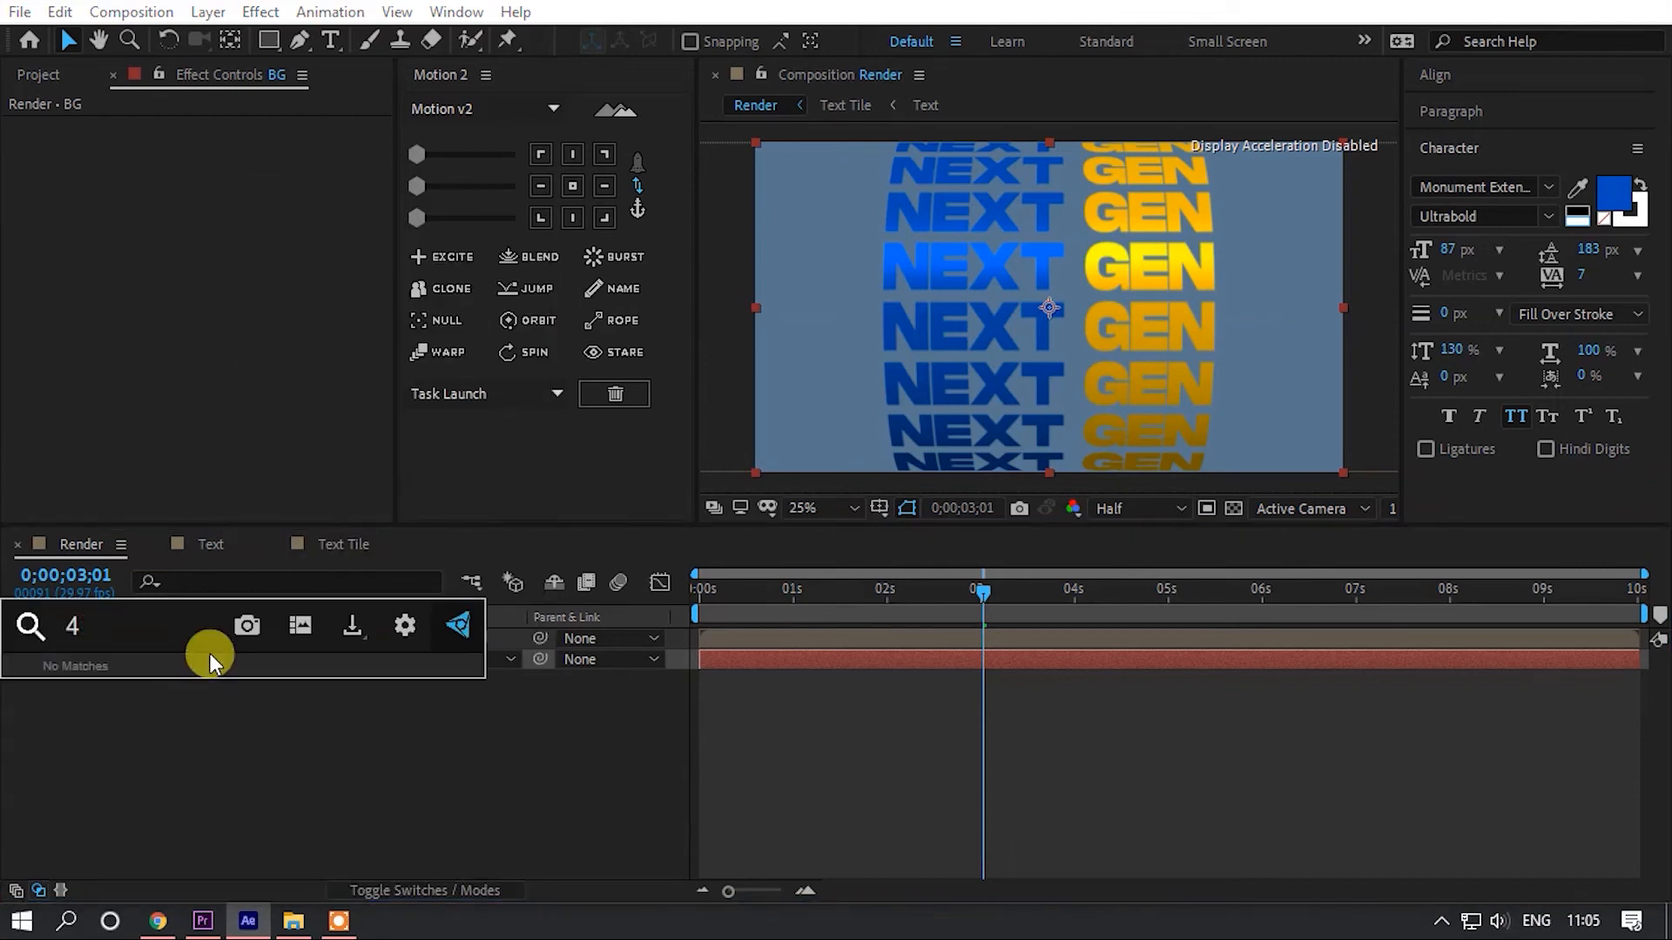
pyautogui.press('Return')
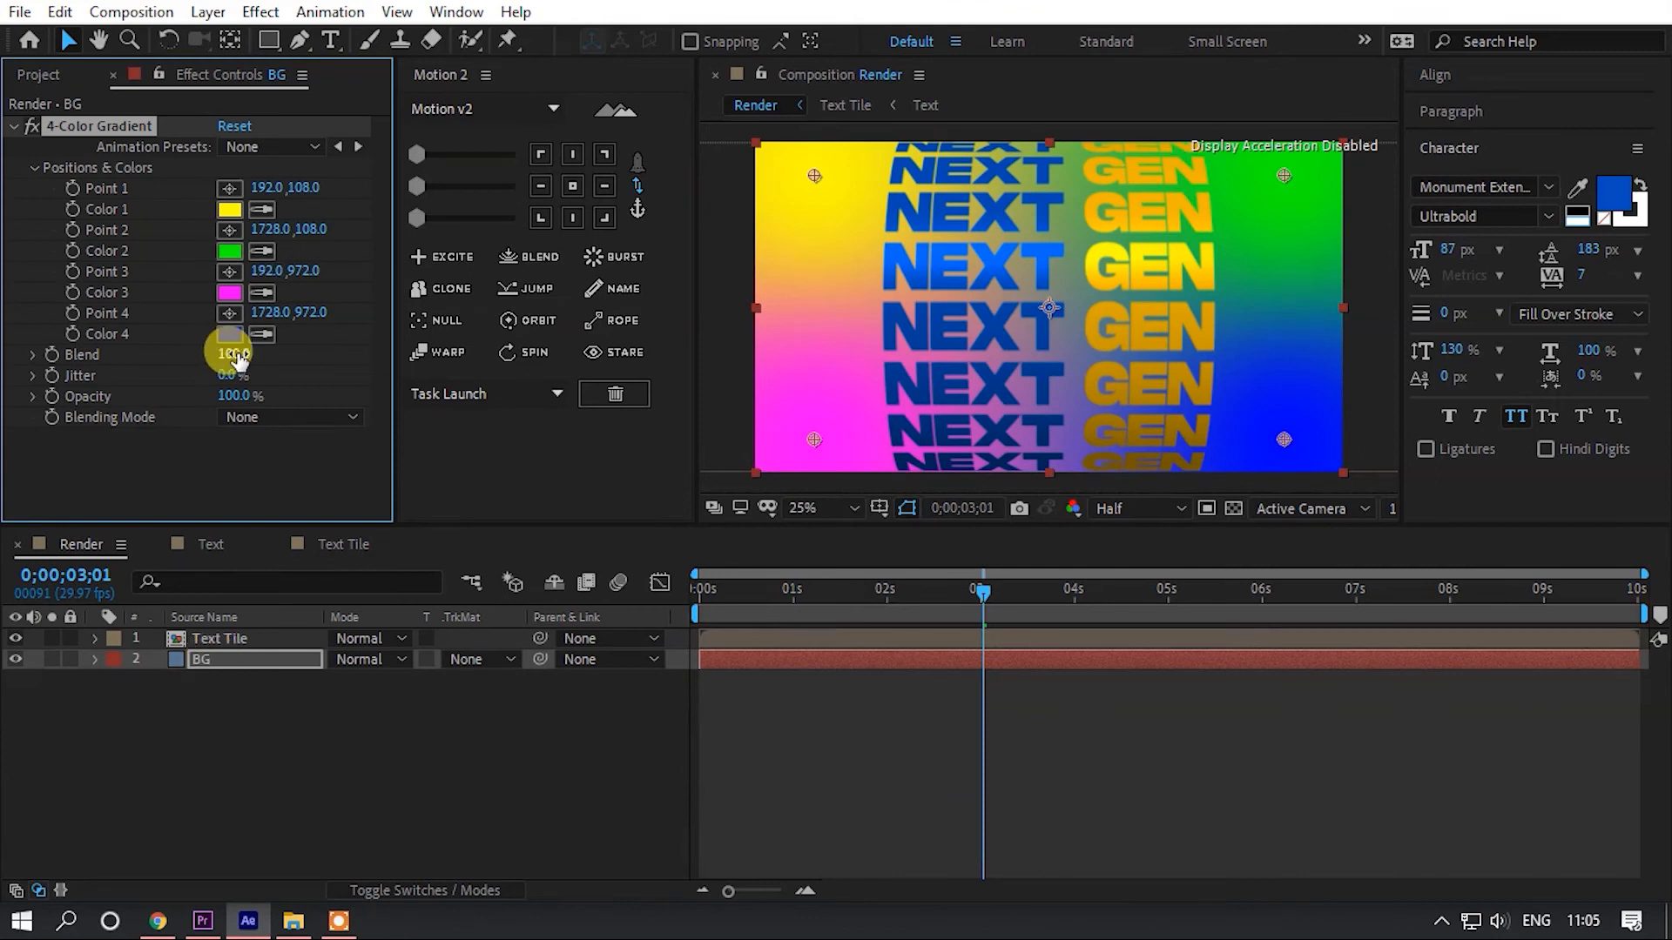
# - Change the gradient's Color 4 to a very dark navy blue
pyautogui.click(231, 334)
pyautogui.moveTo(1398, 596); pyautogui.dragTo(1366, 578)
pyautogui.click(1587, 485)
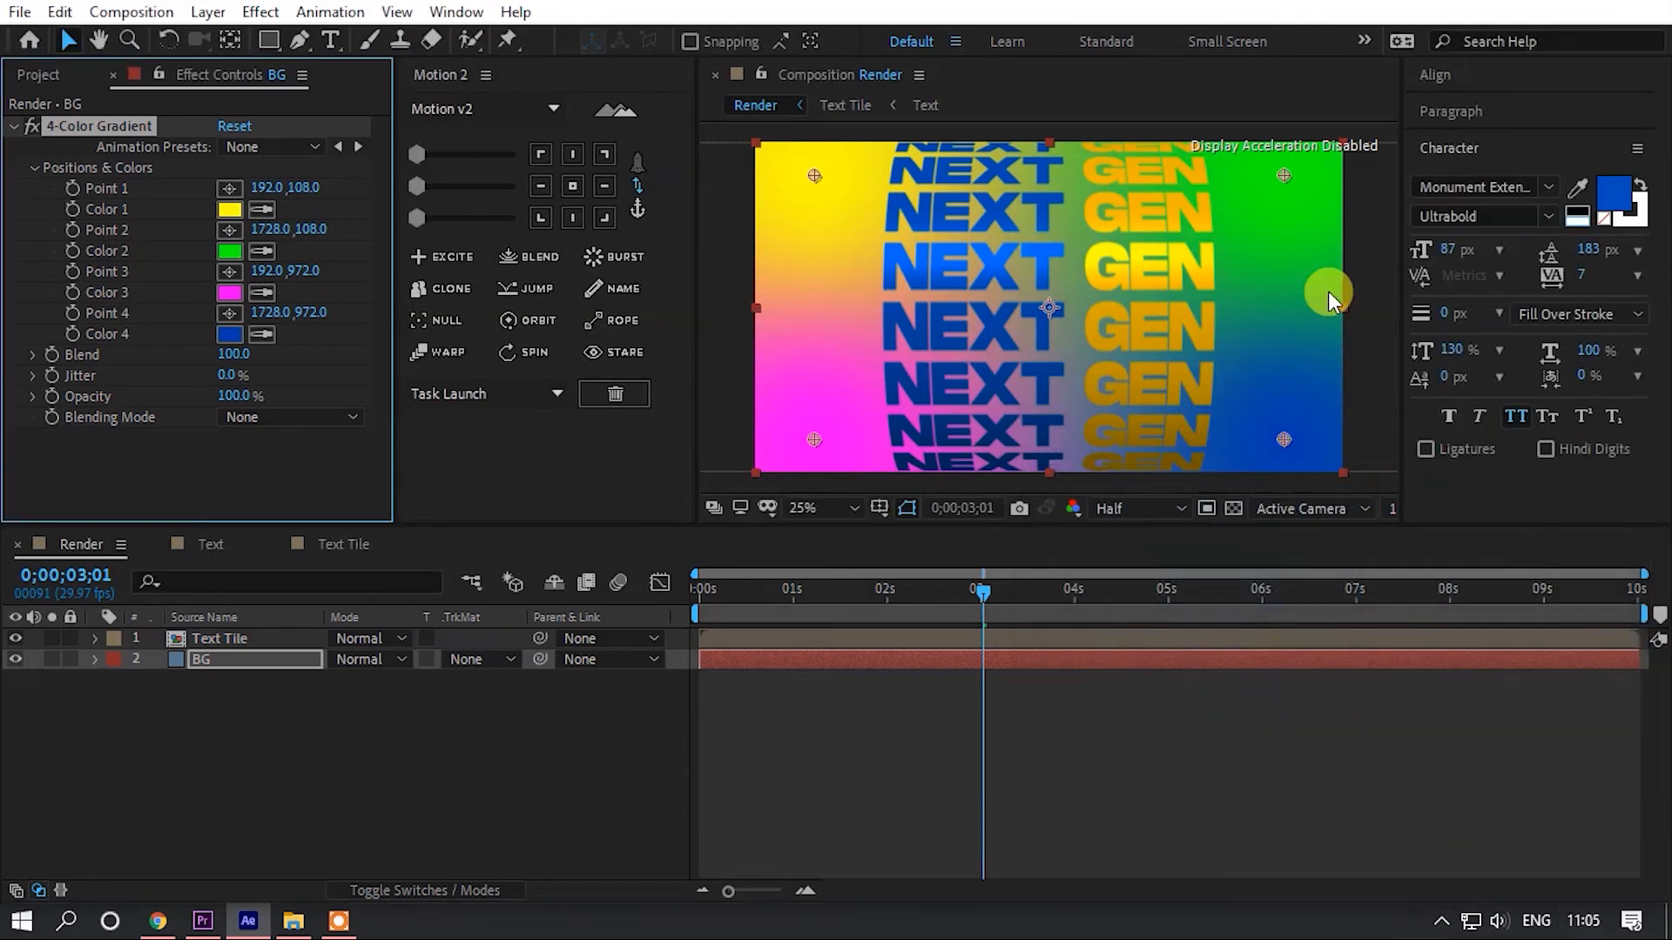
pyautogui.click(231, 334)
pyautogui.moveTo(1306, 667); pyautogui.dragTo(1358, 738)
pyautogui.click(1602, 486)
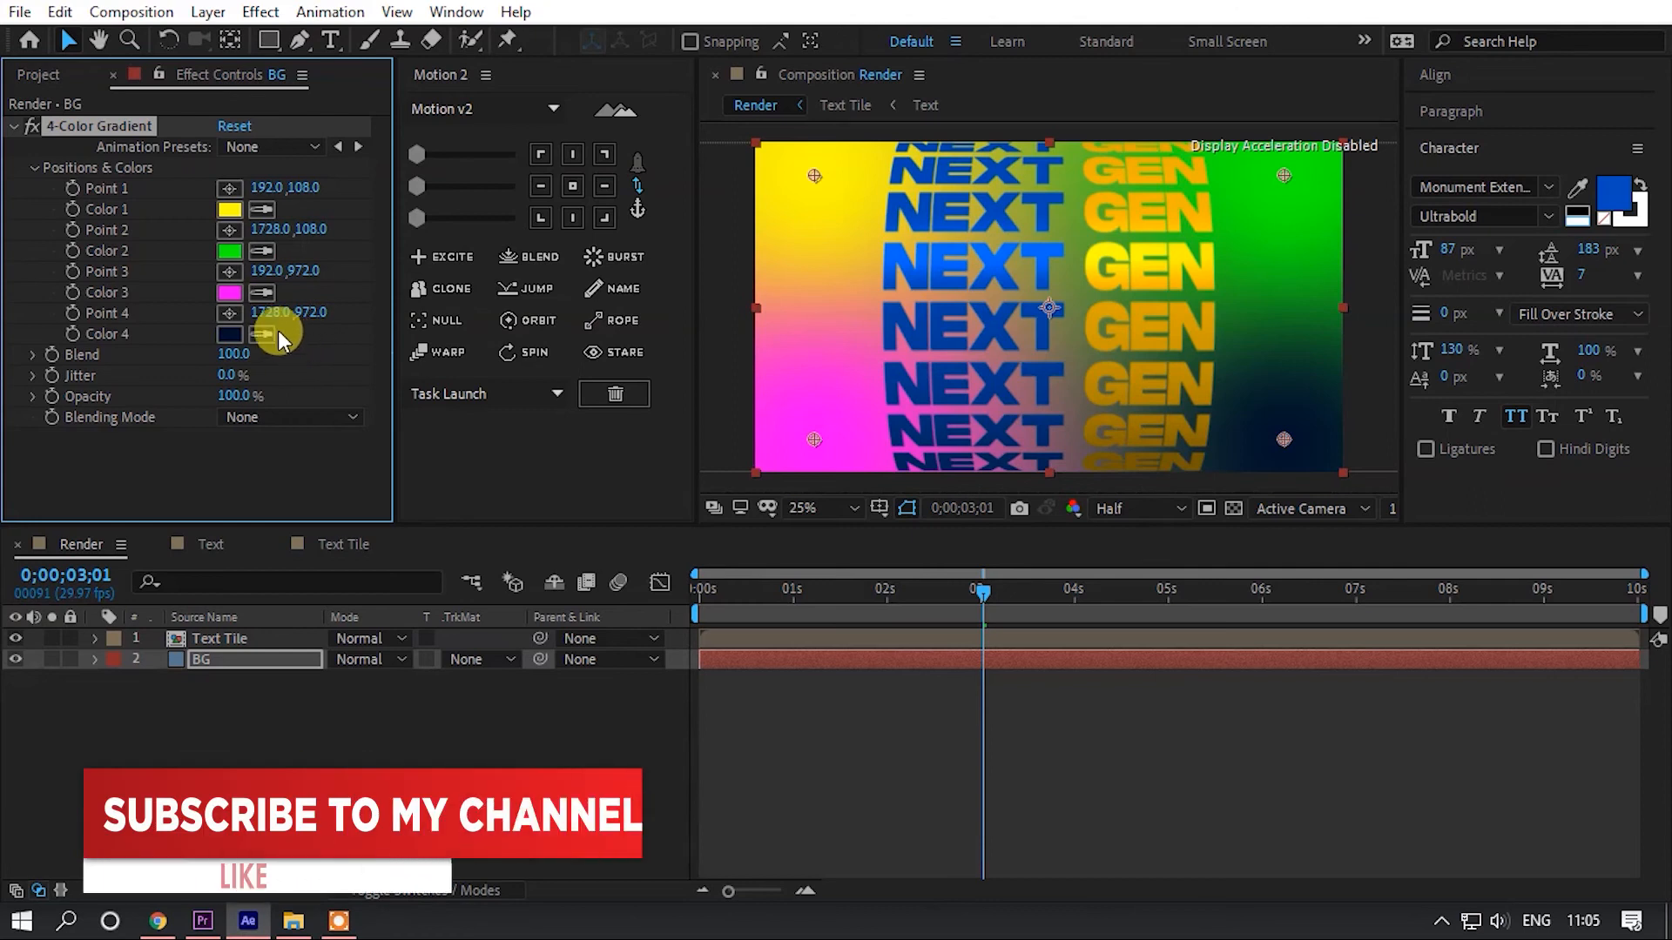
# - Set gradient Color 3 to very dark navy, Color 1 to 022365 and Color 2 to a similar lighter navy
pyautogui.click(233, 288)
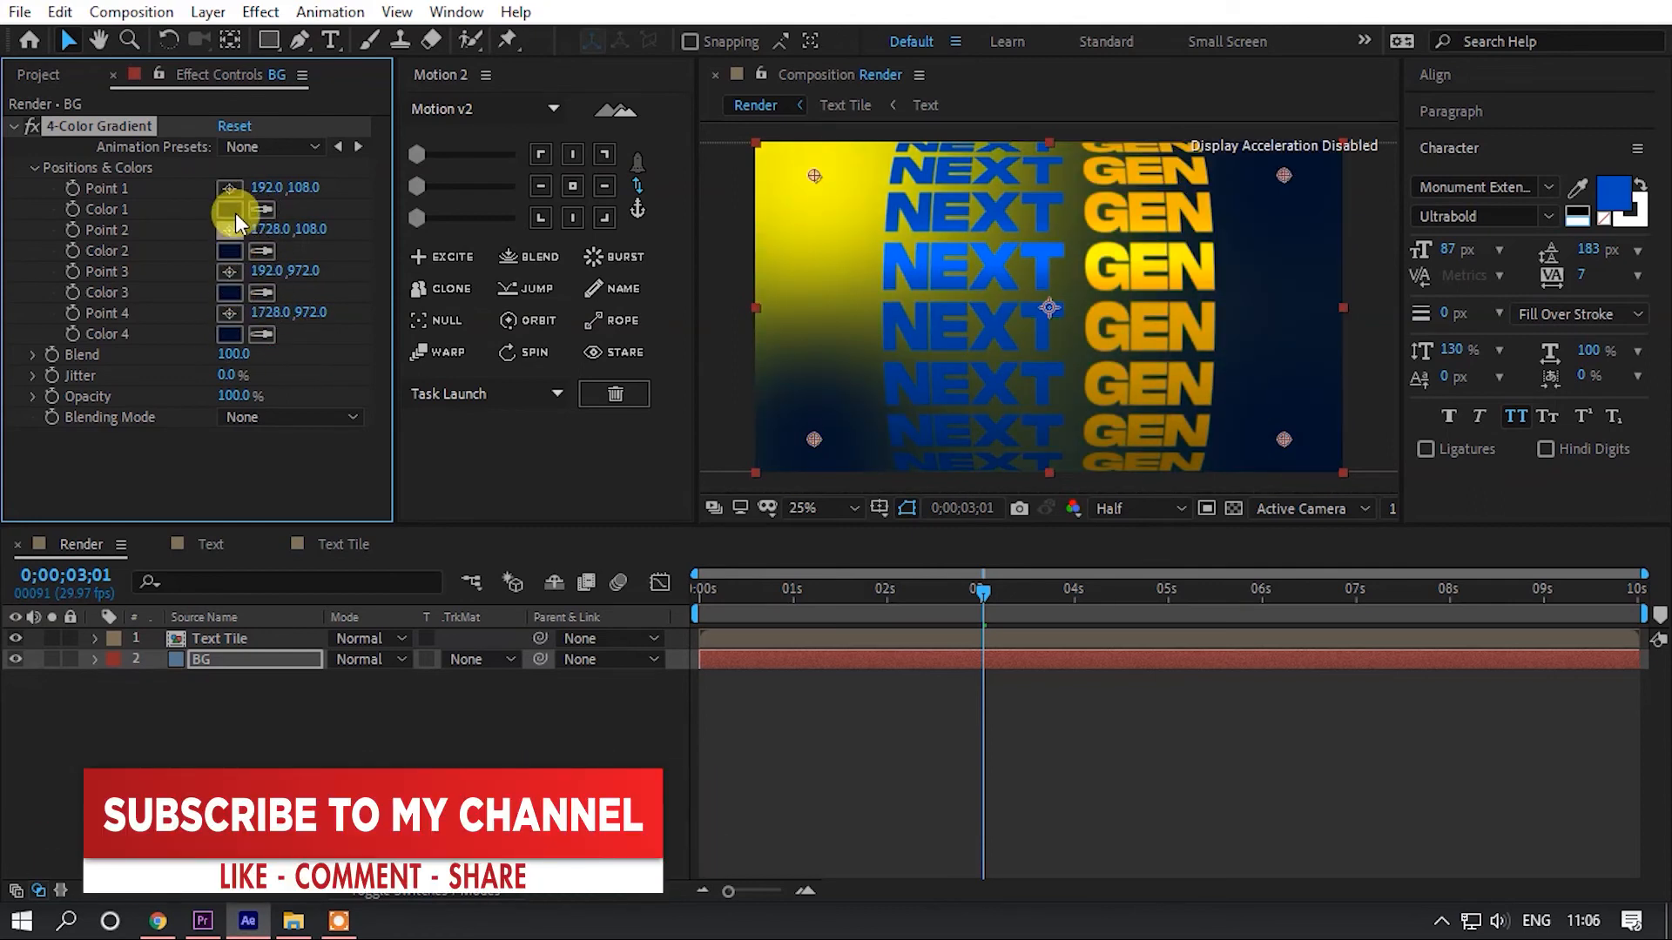
pyautogui.click(229, 210)
pyautogui.click(1355, 670)
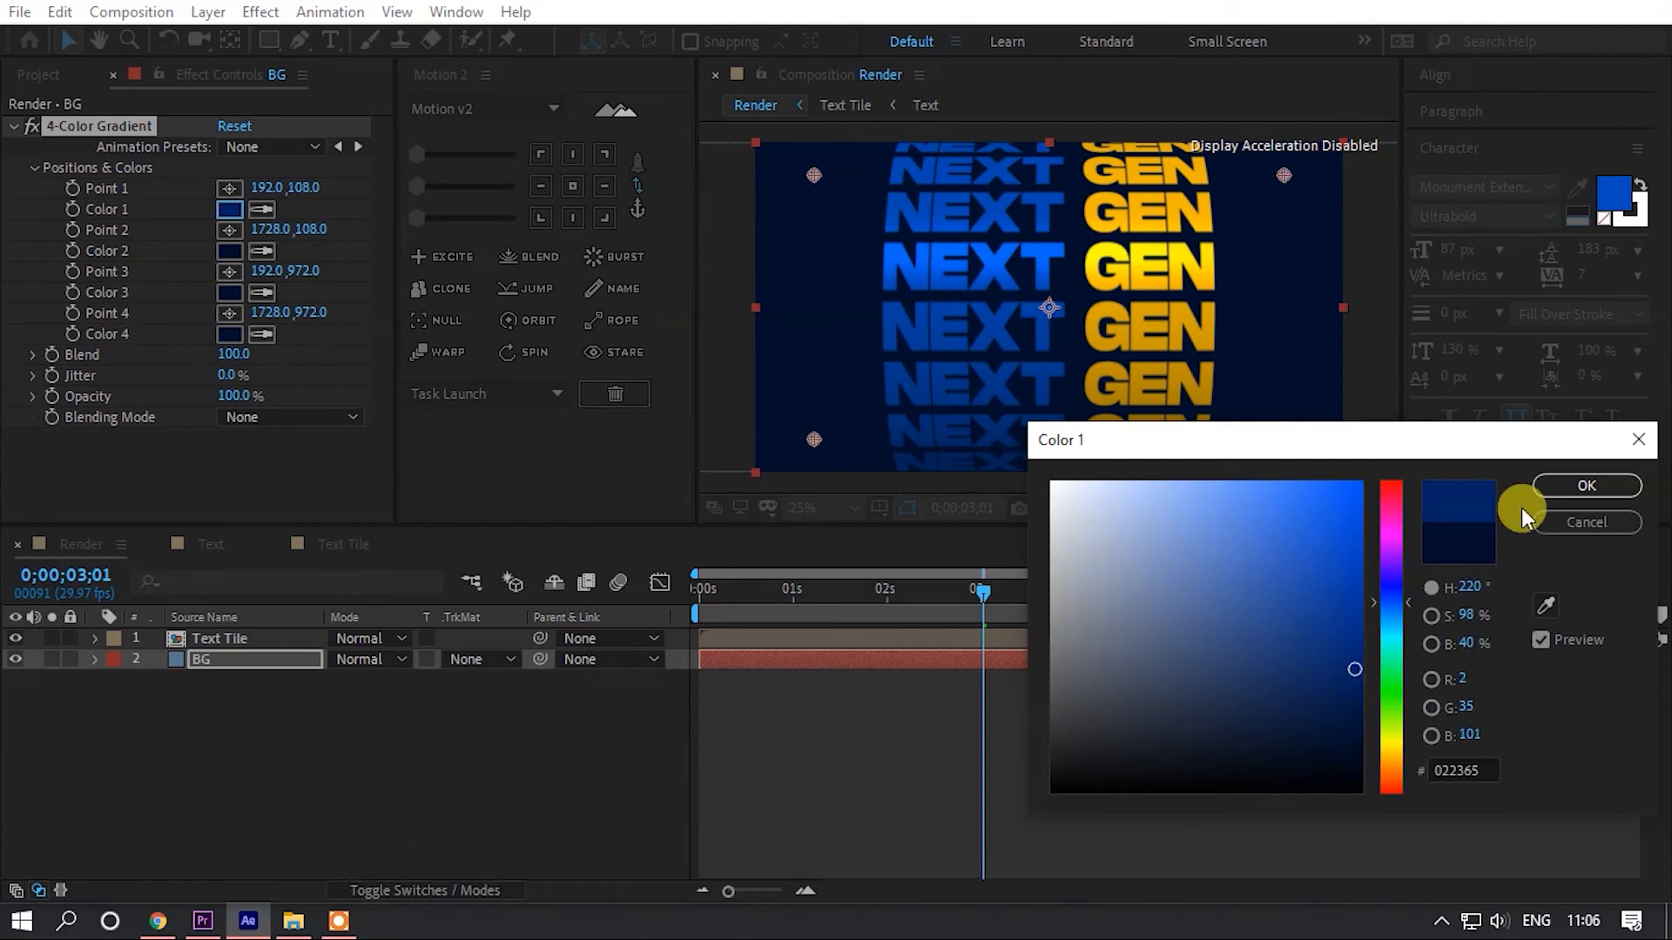
pyautogui.click(1554, 480)
pyautogui.click(229, 250)
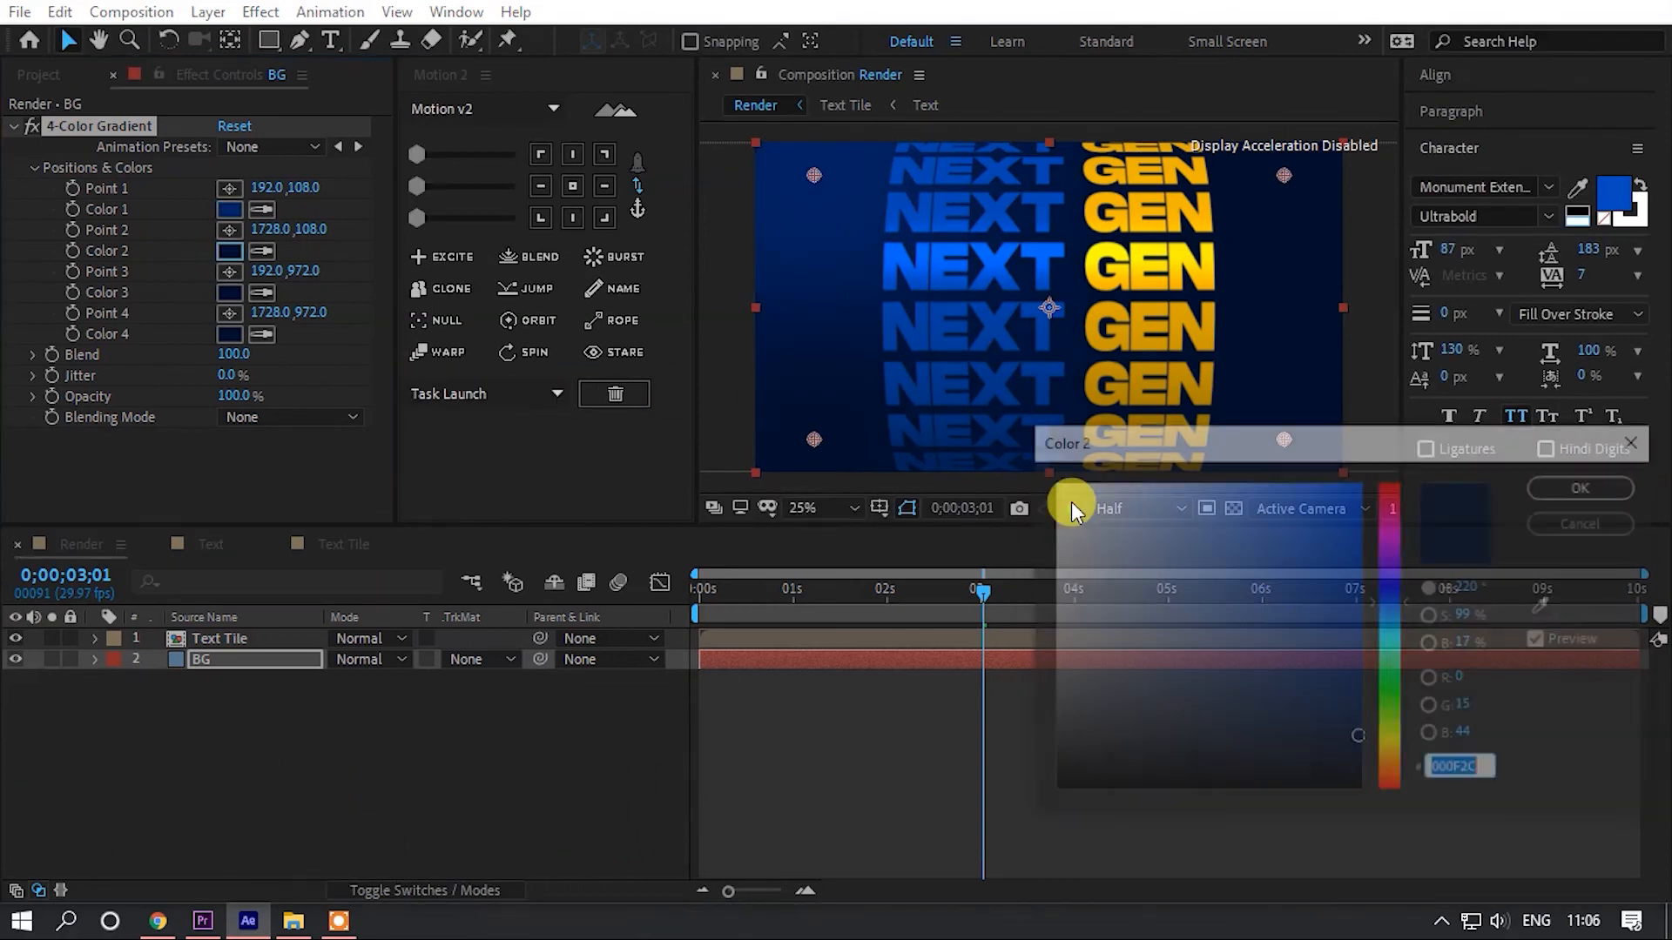
pyautogui.click(1358, 674)
pyautogui.click(1581, 482)
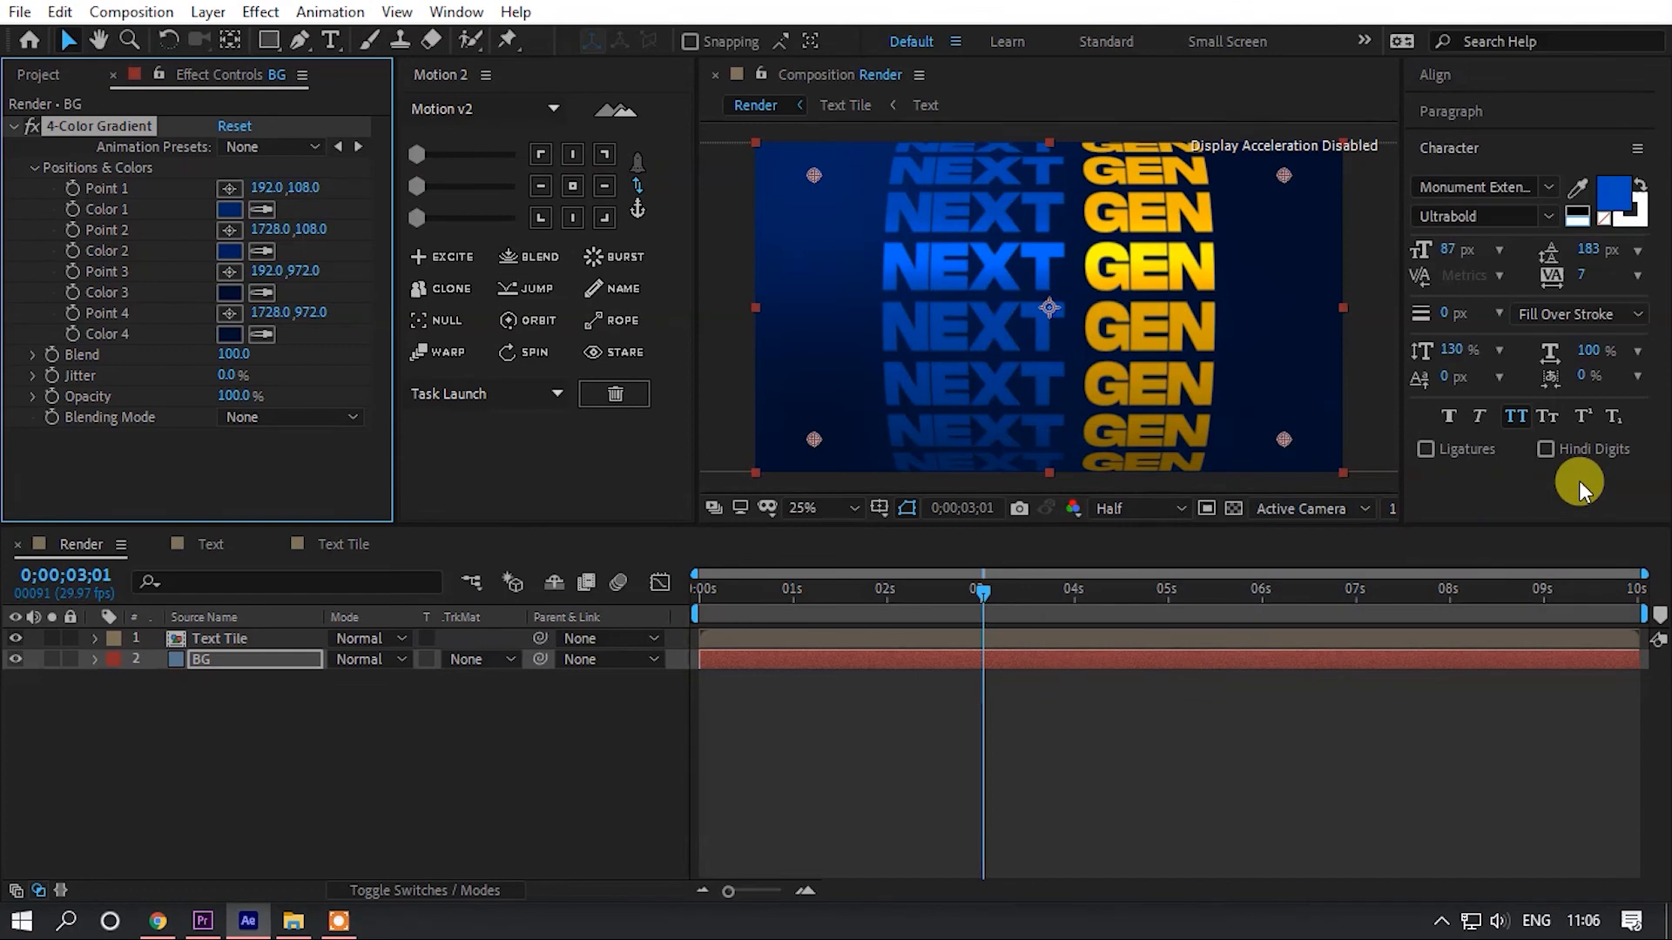
# - Set the gradient's Blend to 378 and move Point 3 to 212, 956
pyautogui.moveTo(236, 354); pyautogui.dragTo(387, 351)
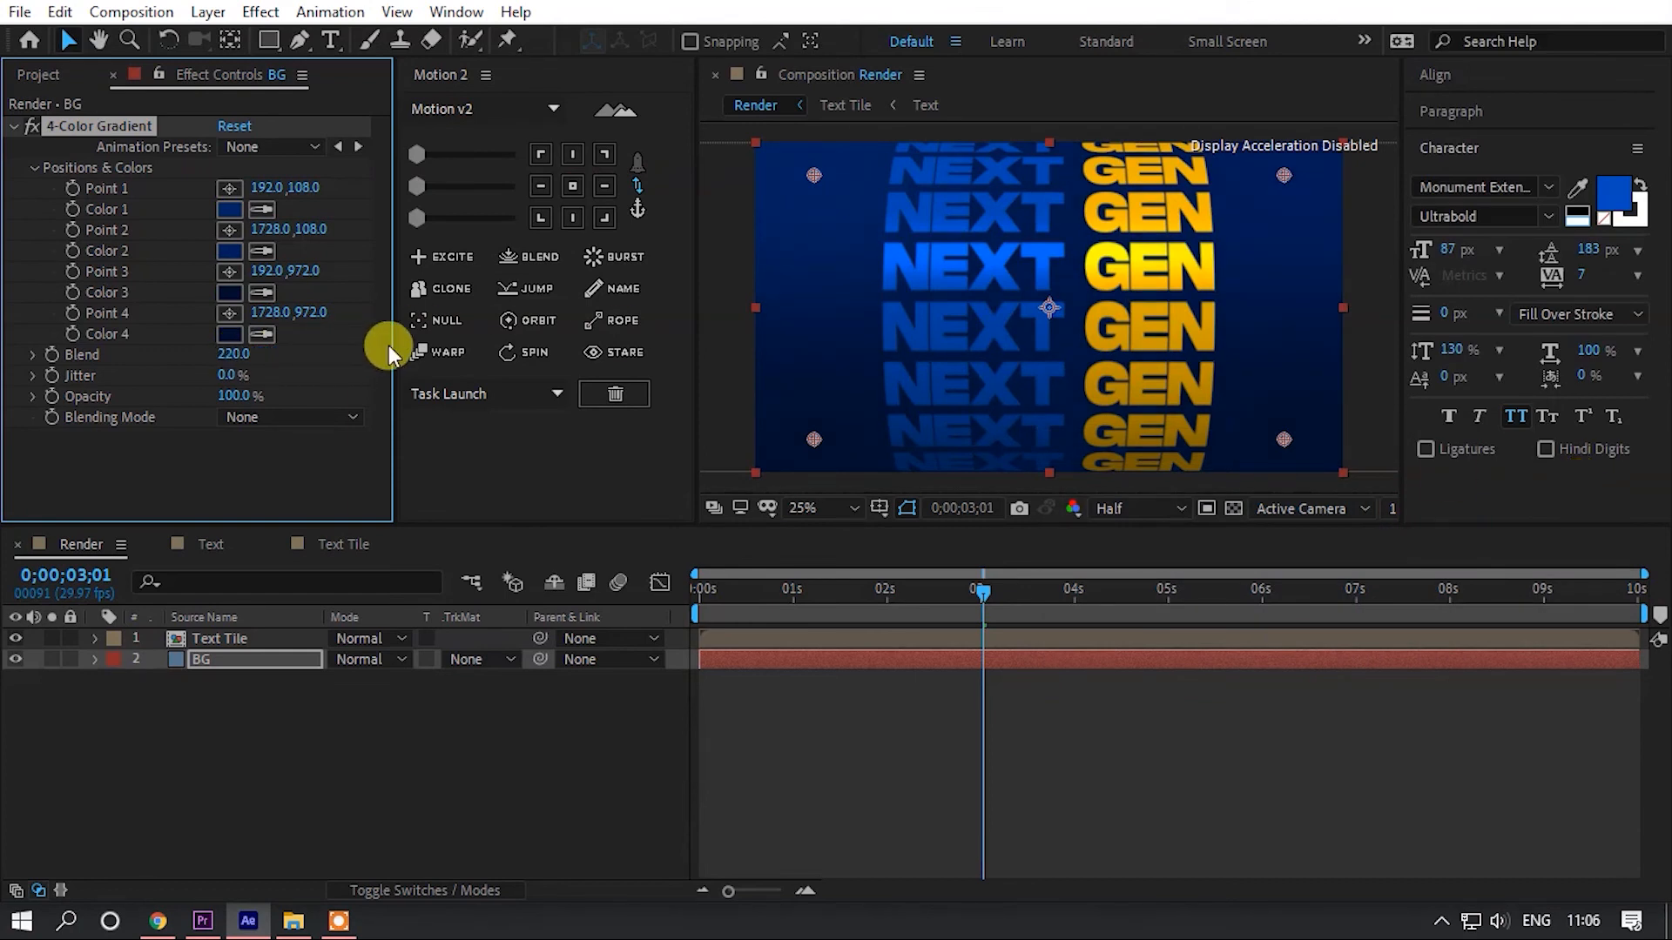
pyautogui.moveTo(241, 364); pyautogui.dragTo(362, 353)
pyautogui.moveTo(811, 442); pyautogui.dragTo(835, 438)
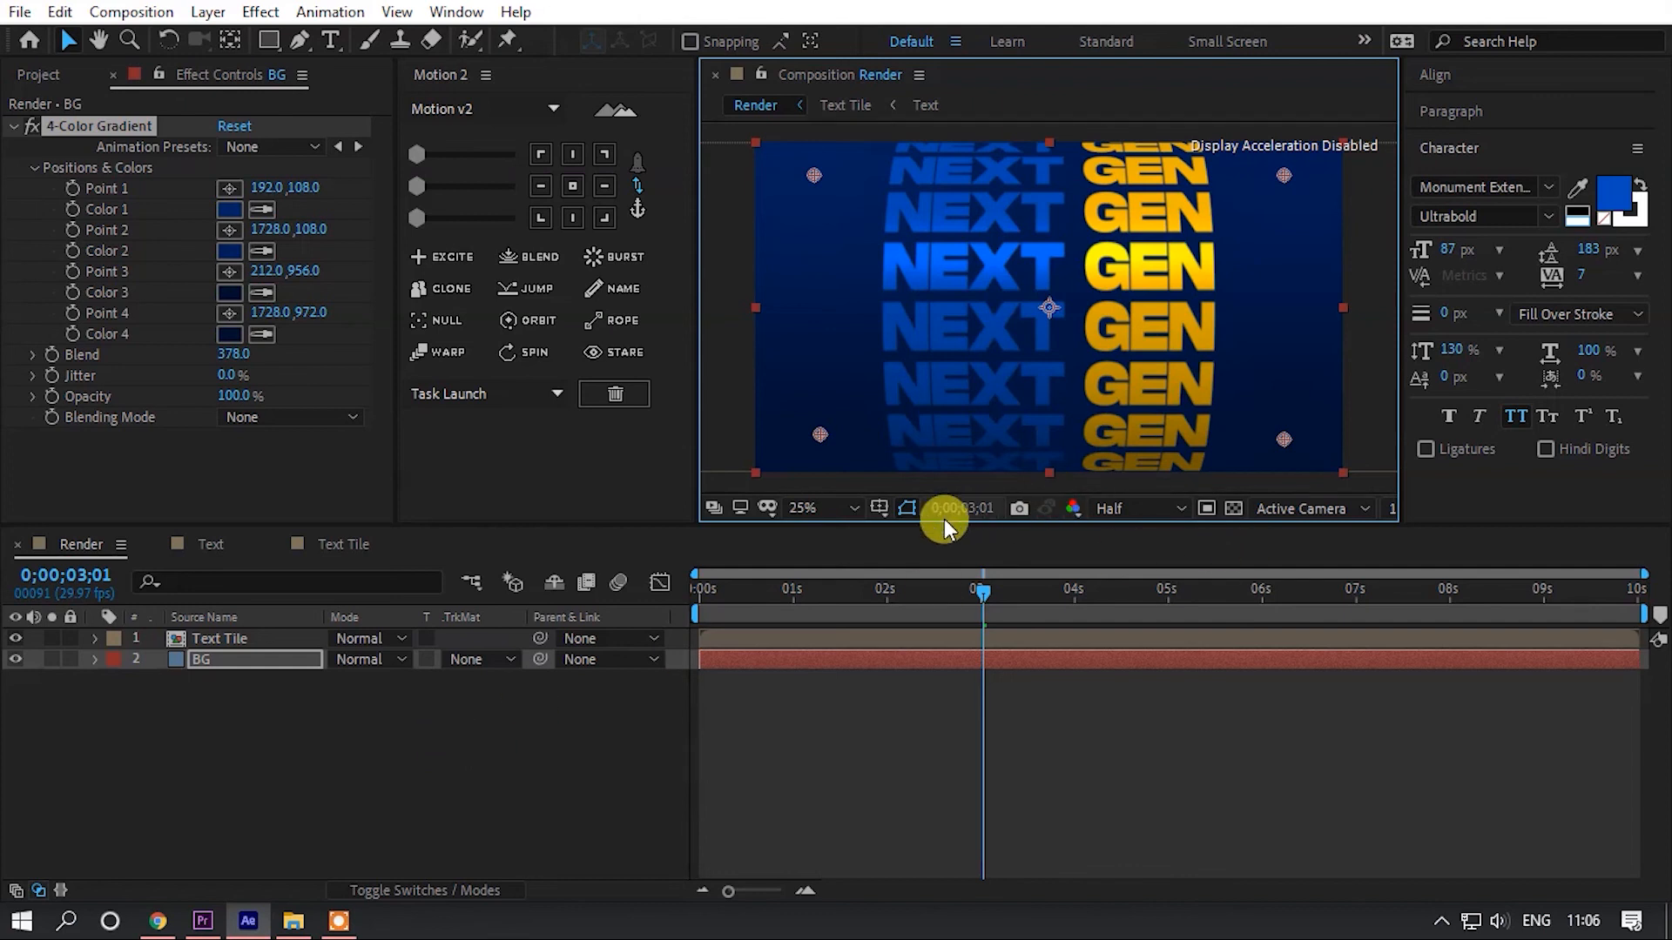
pyautogui.click(243, 636)
pyautogui.click(243, 655)
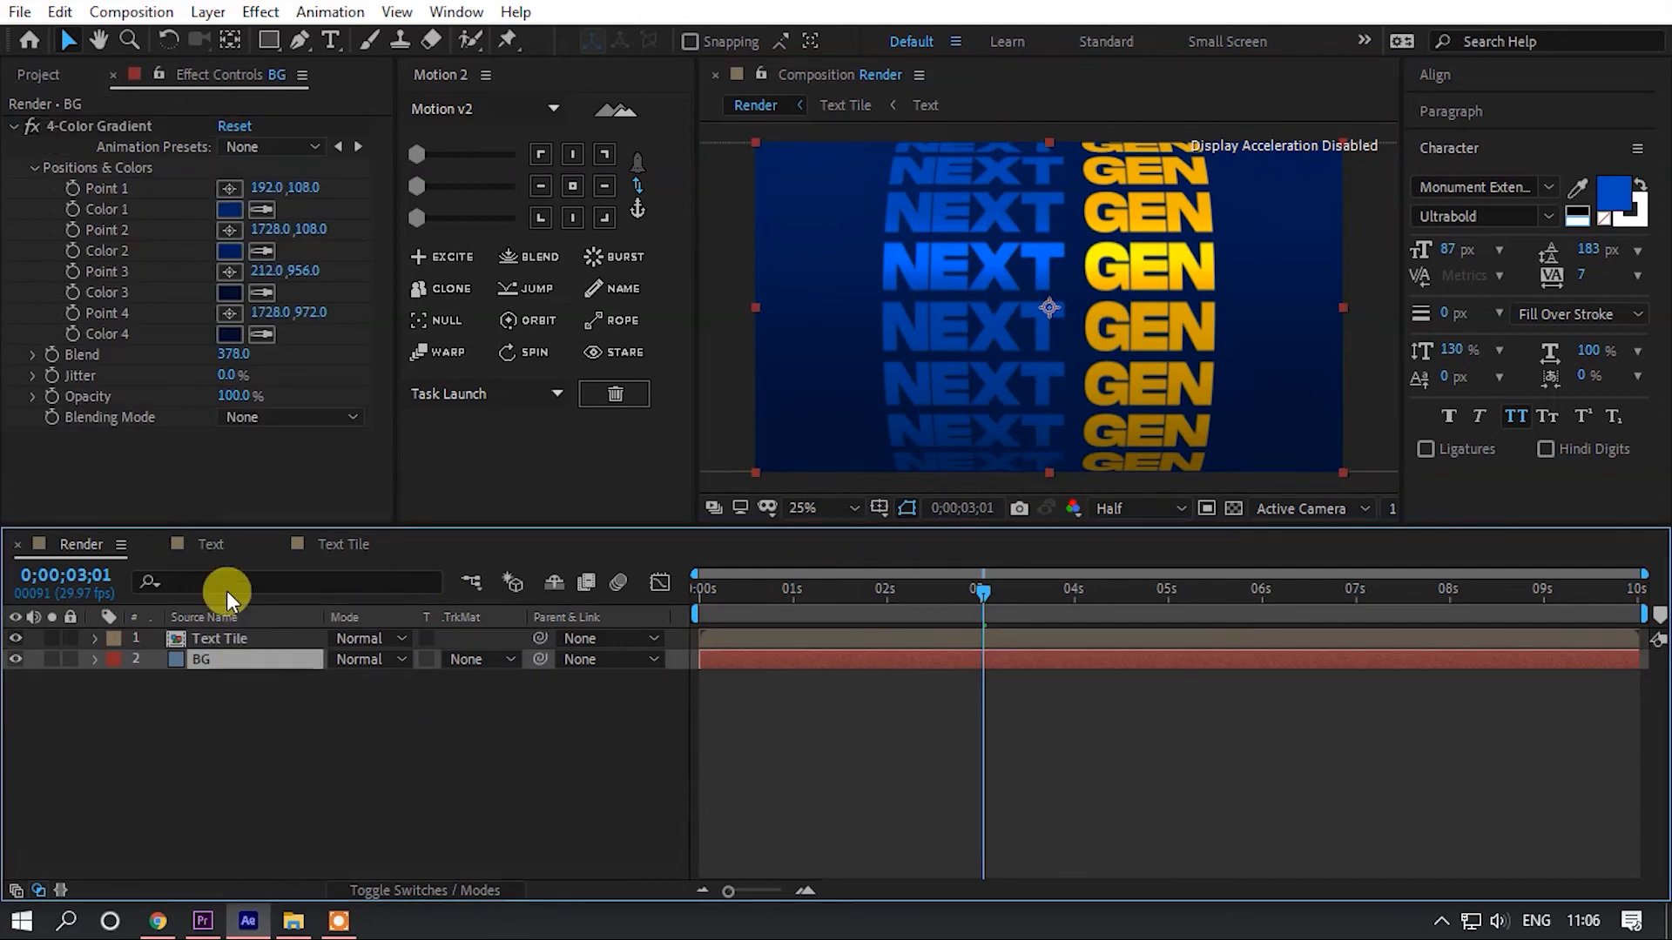
# - Recolor the word NEXT to white (FFFFFF) in the Text composition
pyautogui.click(217, 544)
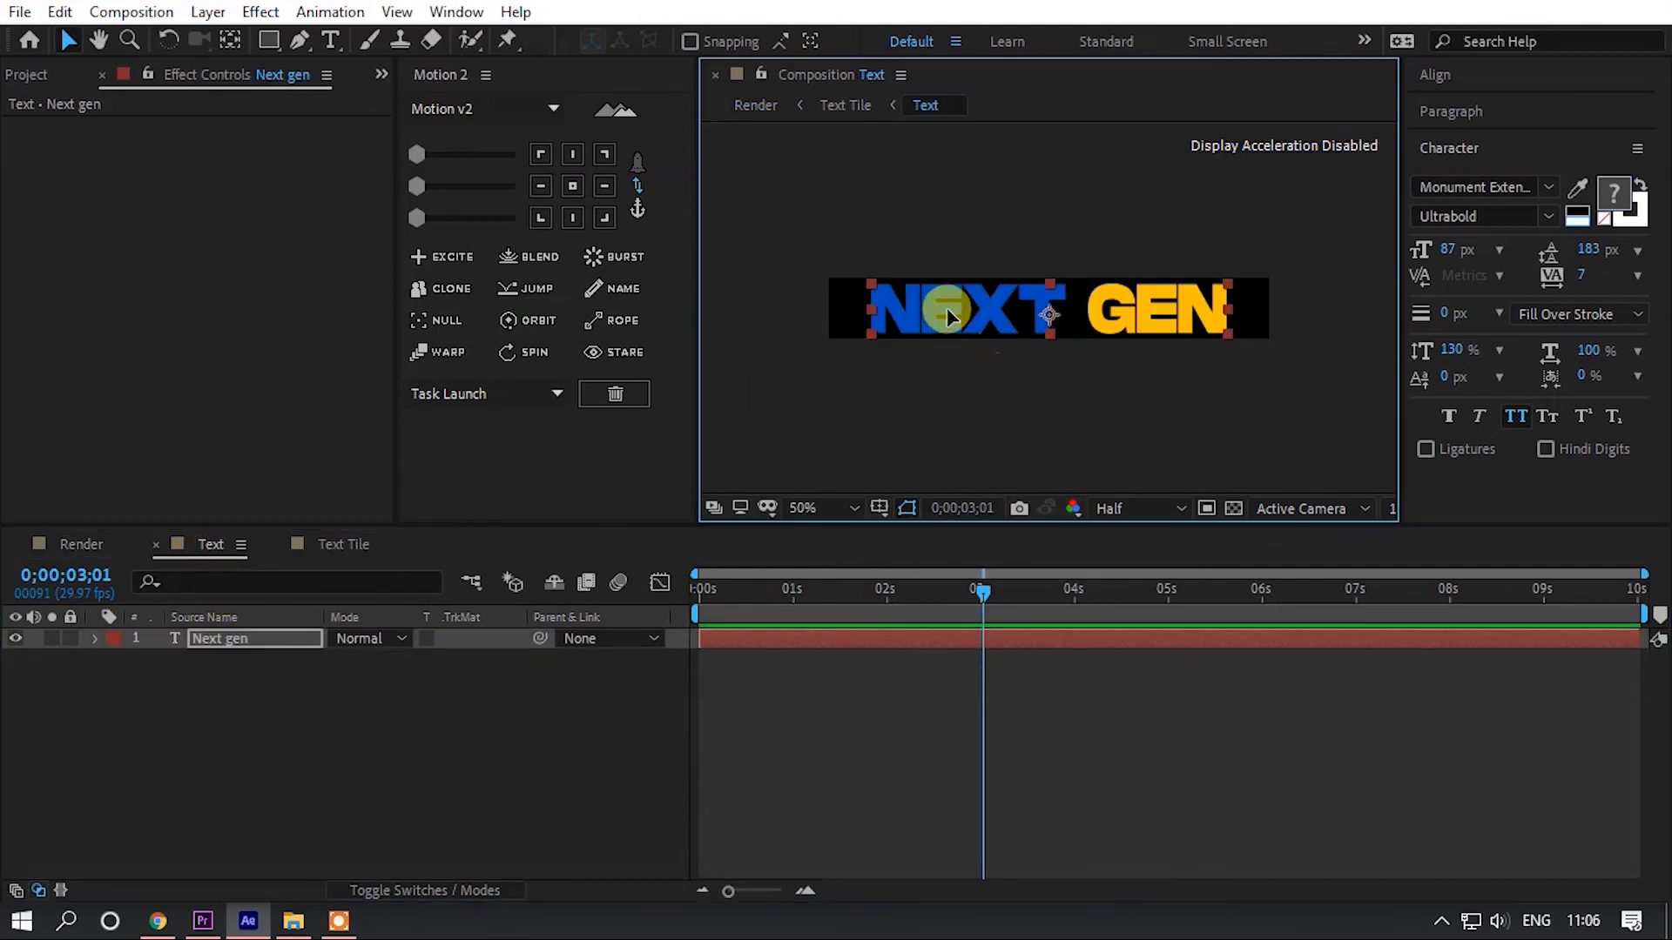
pyautogui.hotkey('ctrl', 't')
pyautogui.moveTo(1067, 307); pyautogui.dragTo(840, 310)
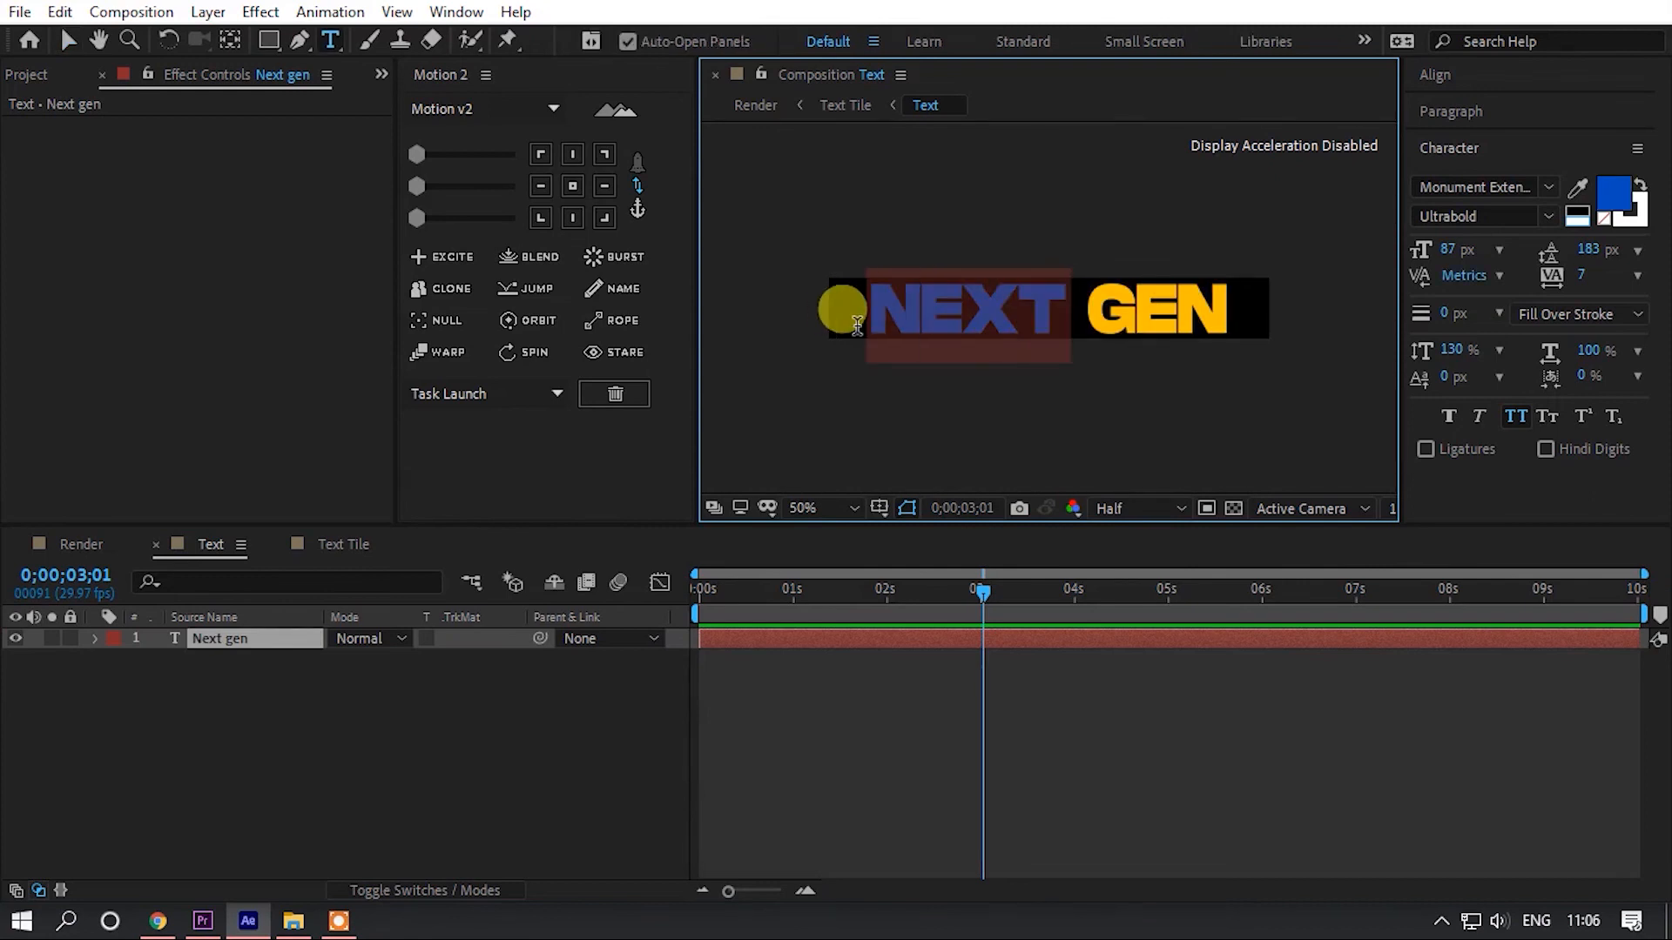
pyautogui.click(1614, 193)
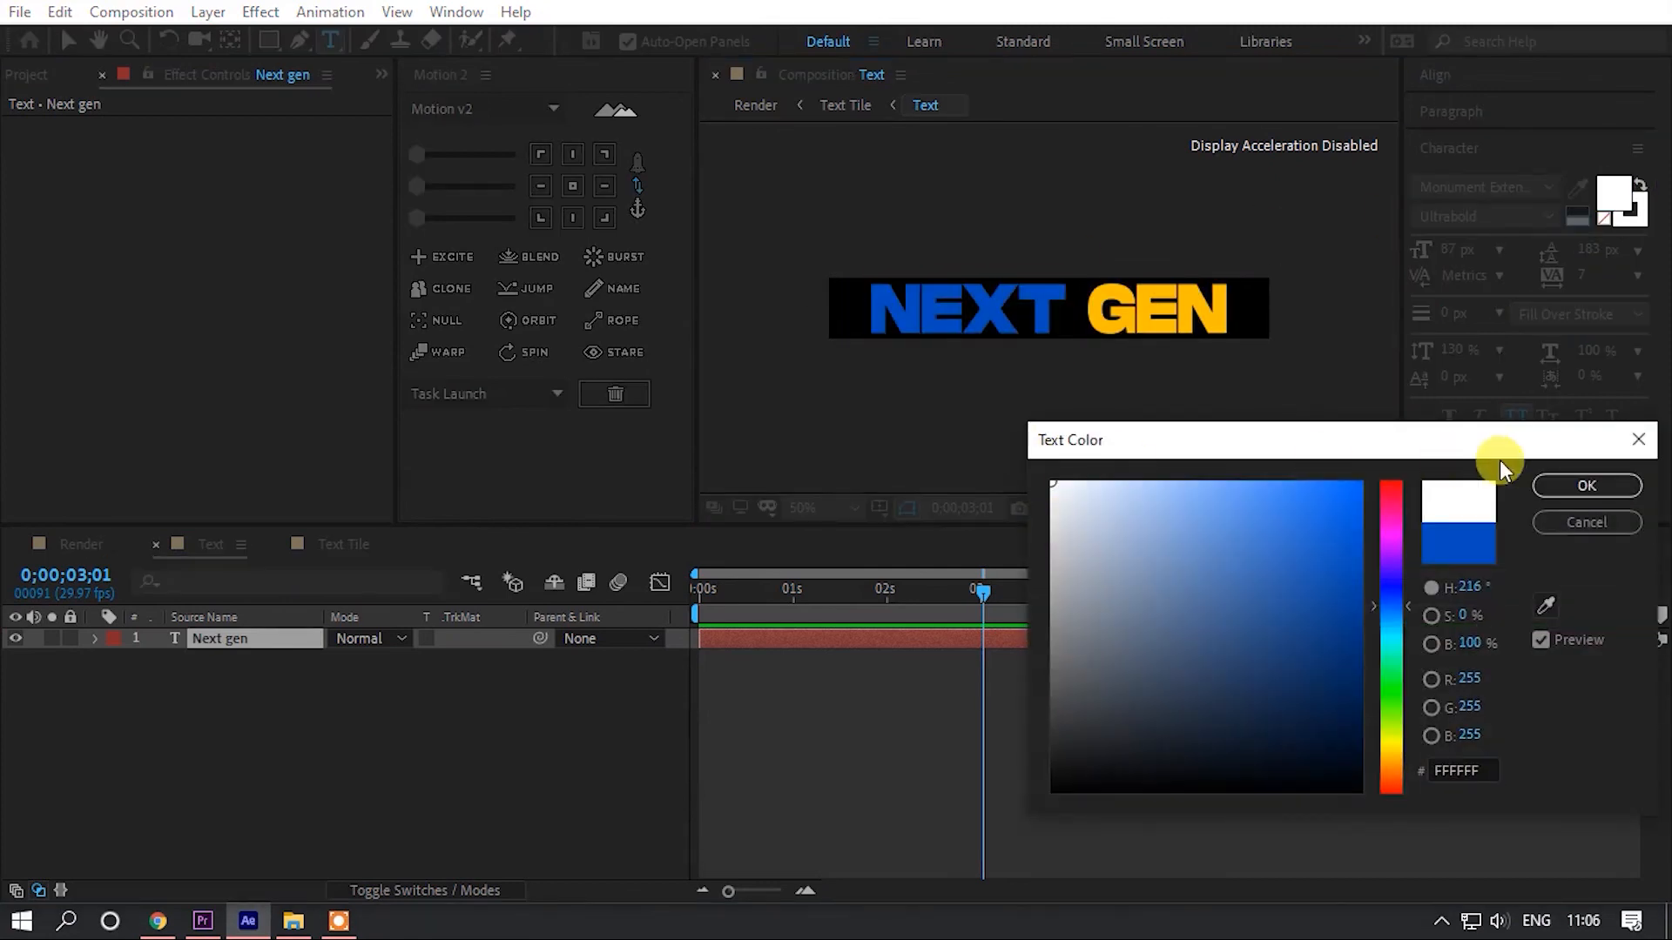
pyautogui.click(1587, 485)
pyautogui.click(561, 699)
# - Return to the Render composition, inspect the recolored text up close and preview the animation from the start
pyautogui.click(60, 547)
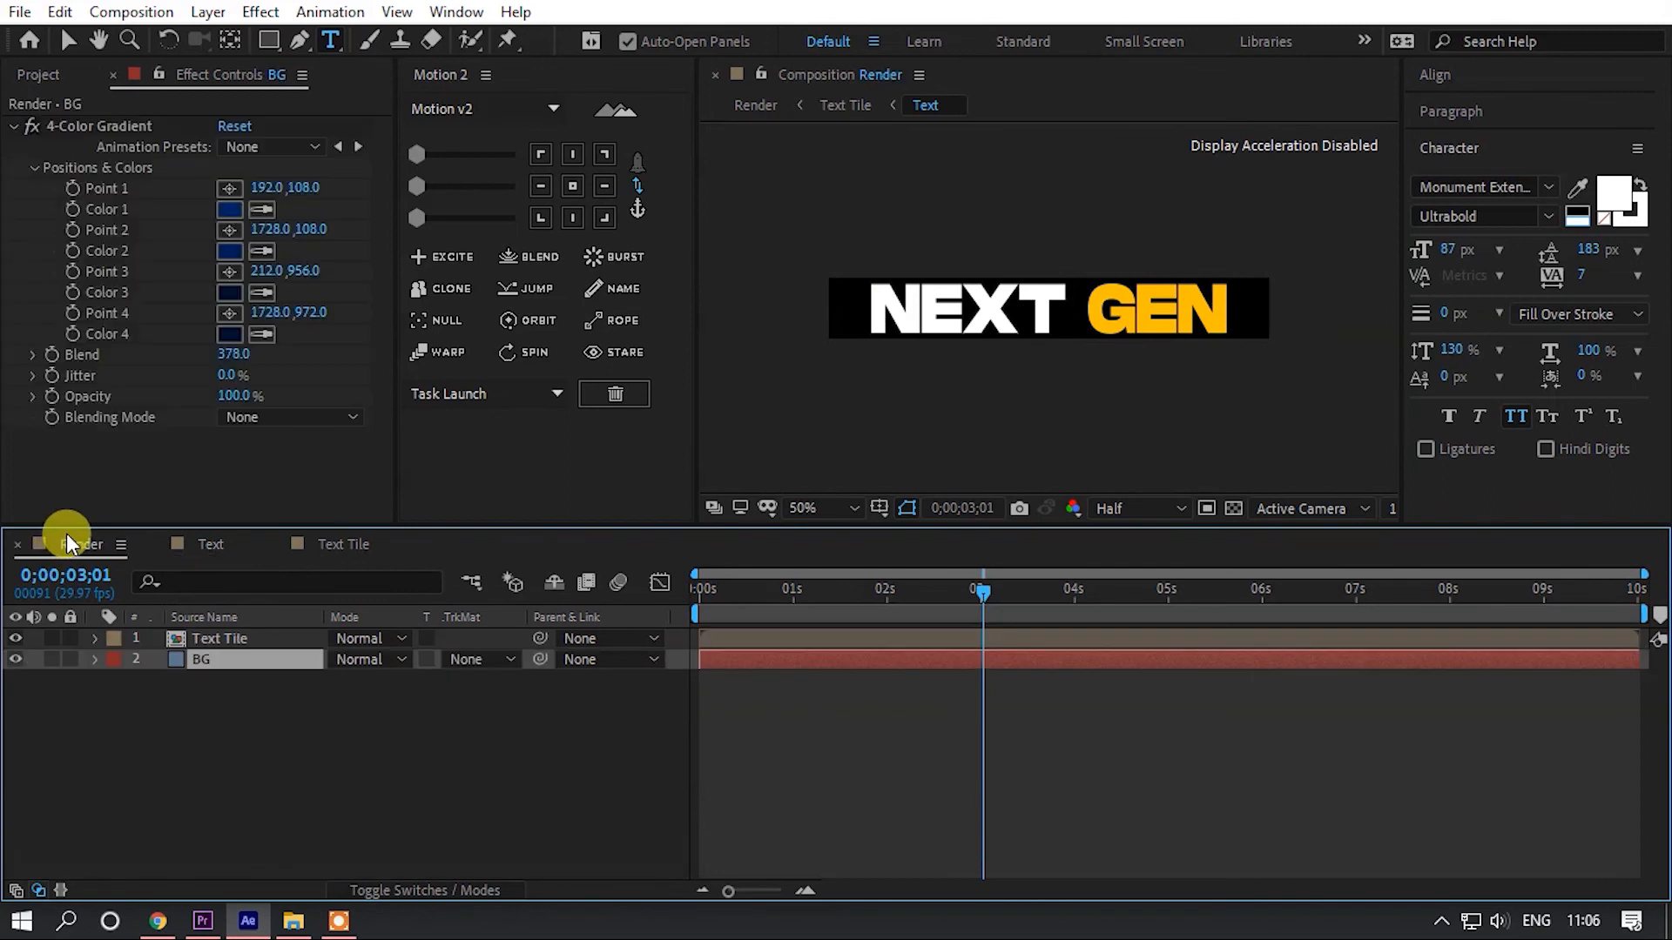
pyautogui.scroll(2, 1008, 315)
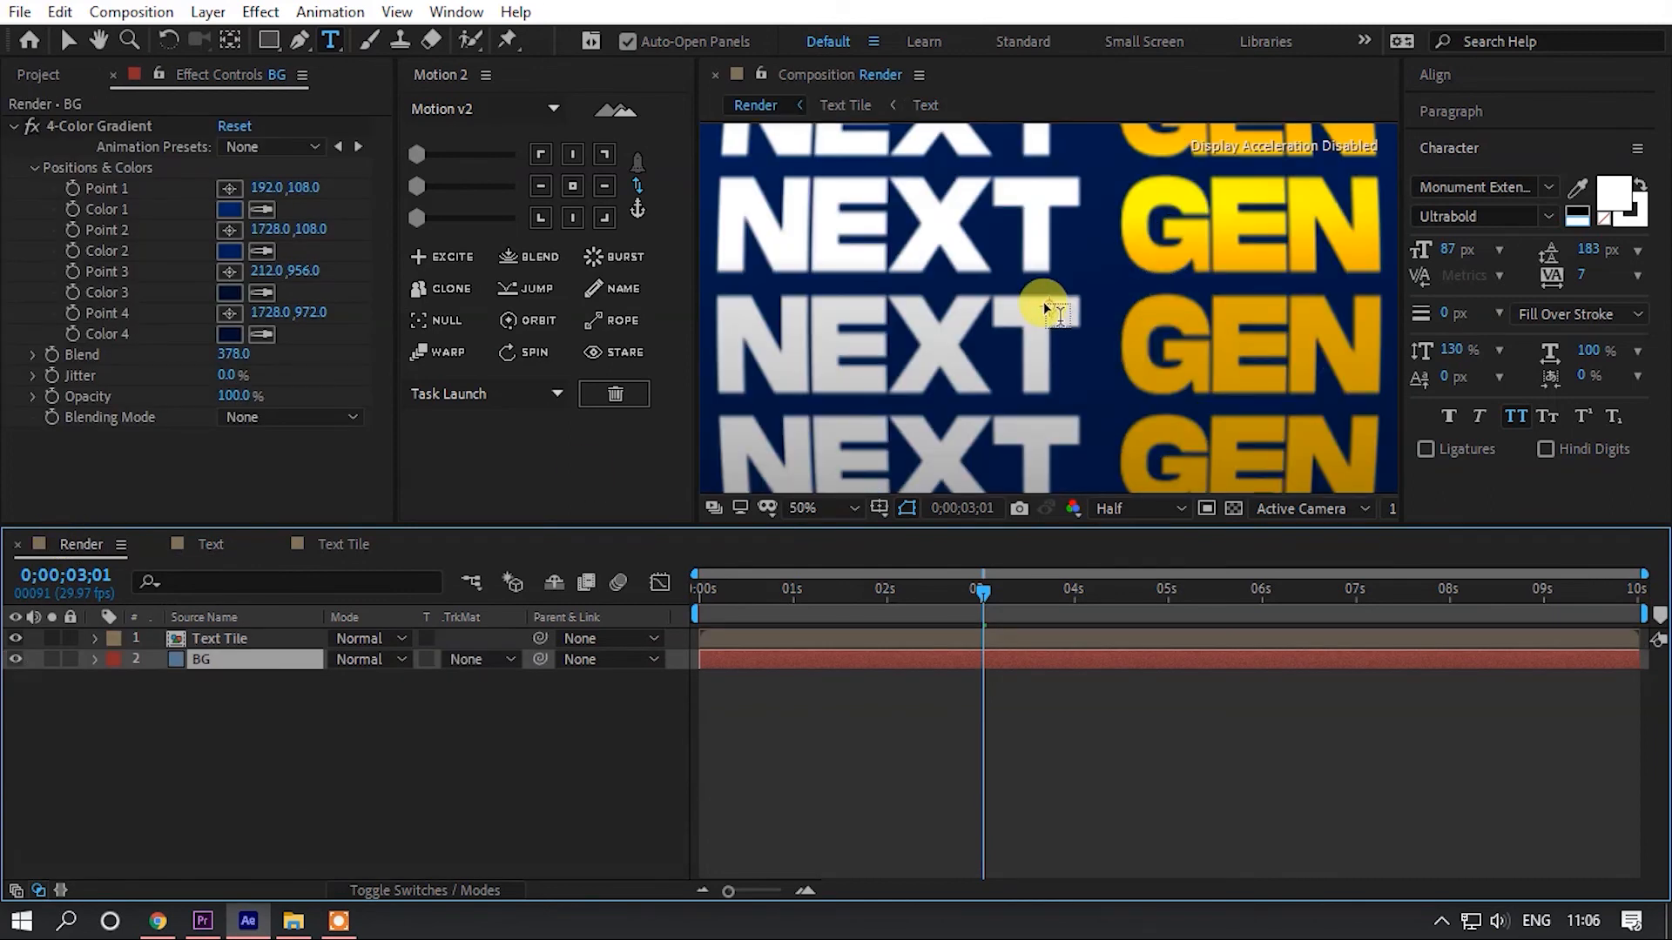
pyautogui.scroll(-2, 1045, 307)
pyautogui.moveTo(758, 587); pyautogui.dragTo(667, 587)
pyautogui.press('space')
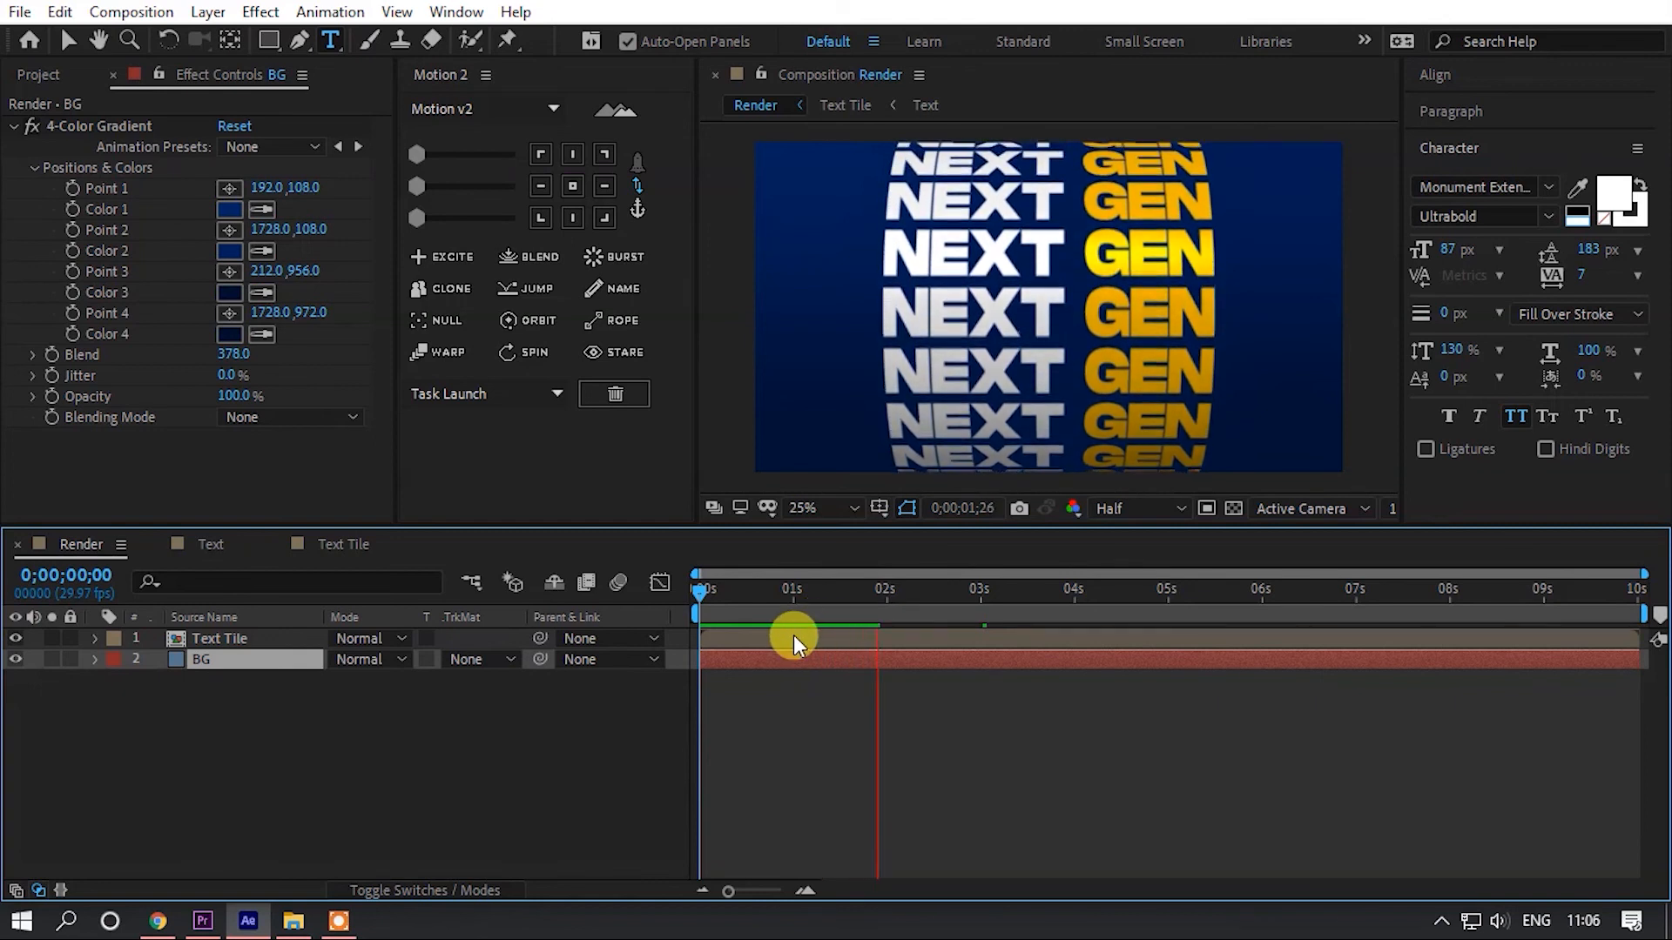
pyautogui.click(228, 641)
pyautogui.click(223, 665)
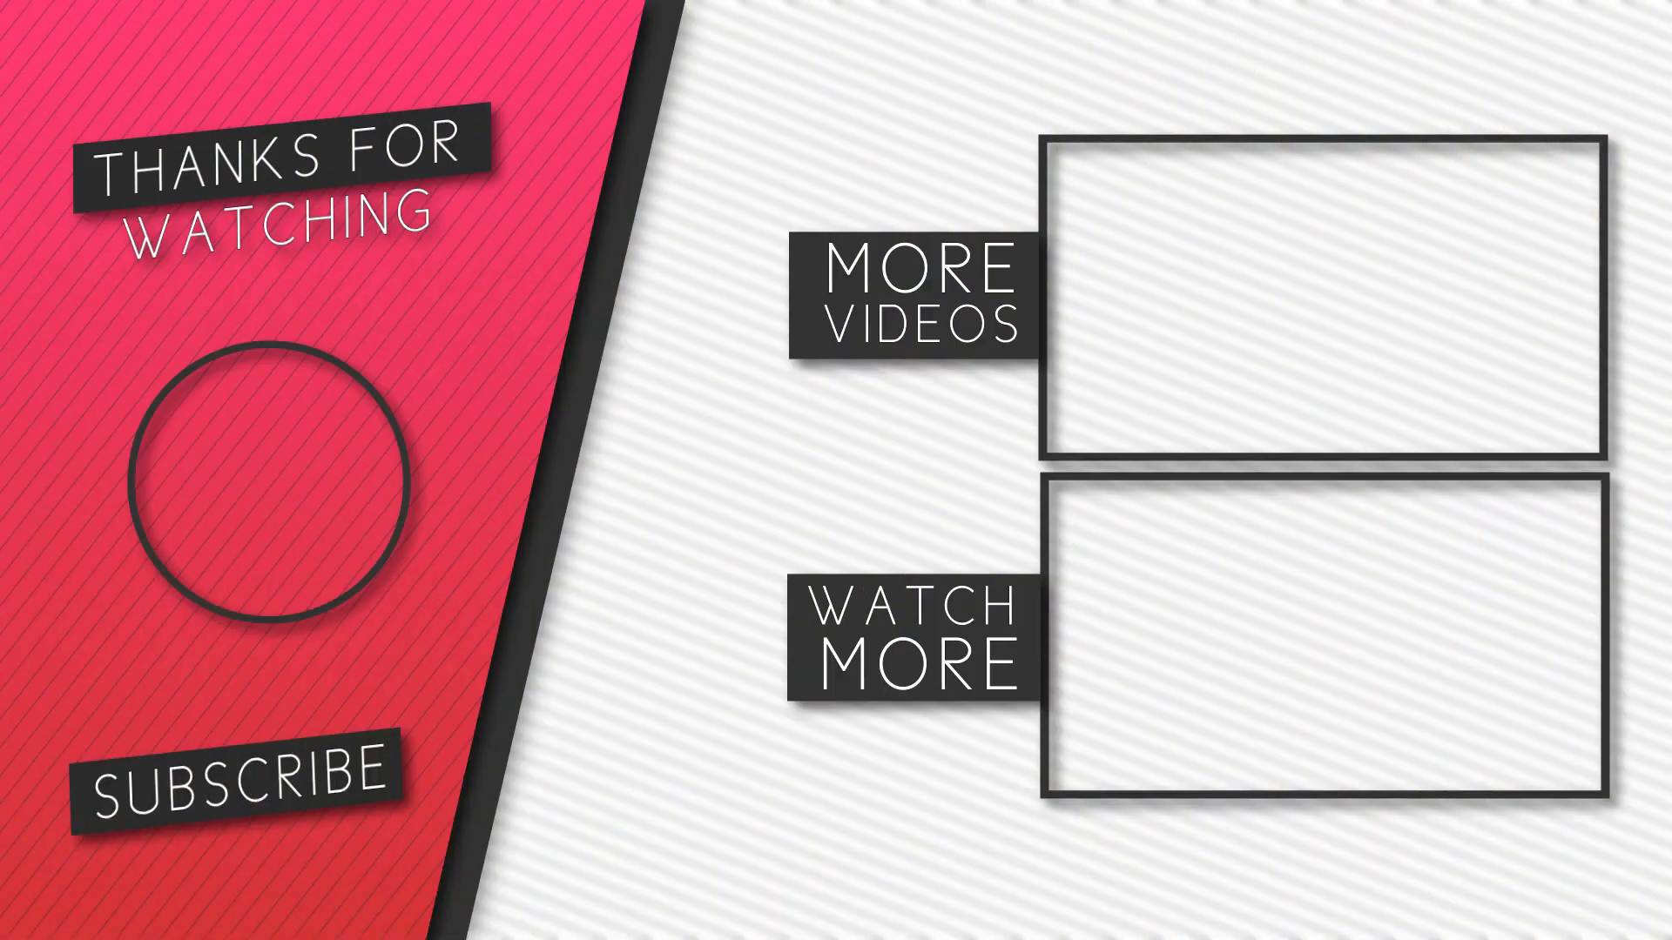